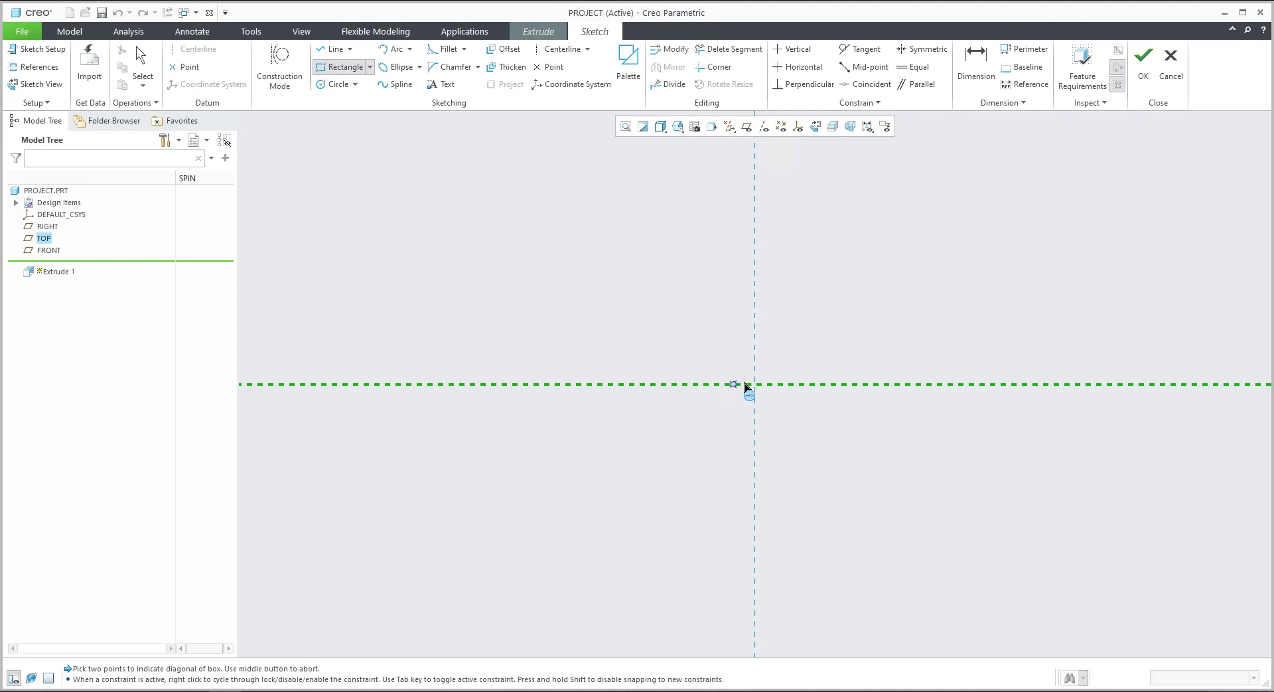
# Sketch a rectangle from the origin enclosing a closed five-sided line outline, then finish the sketch.
pyautogui.click(755, 384)
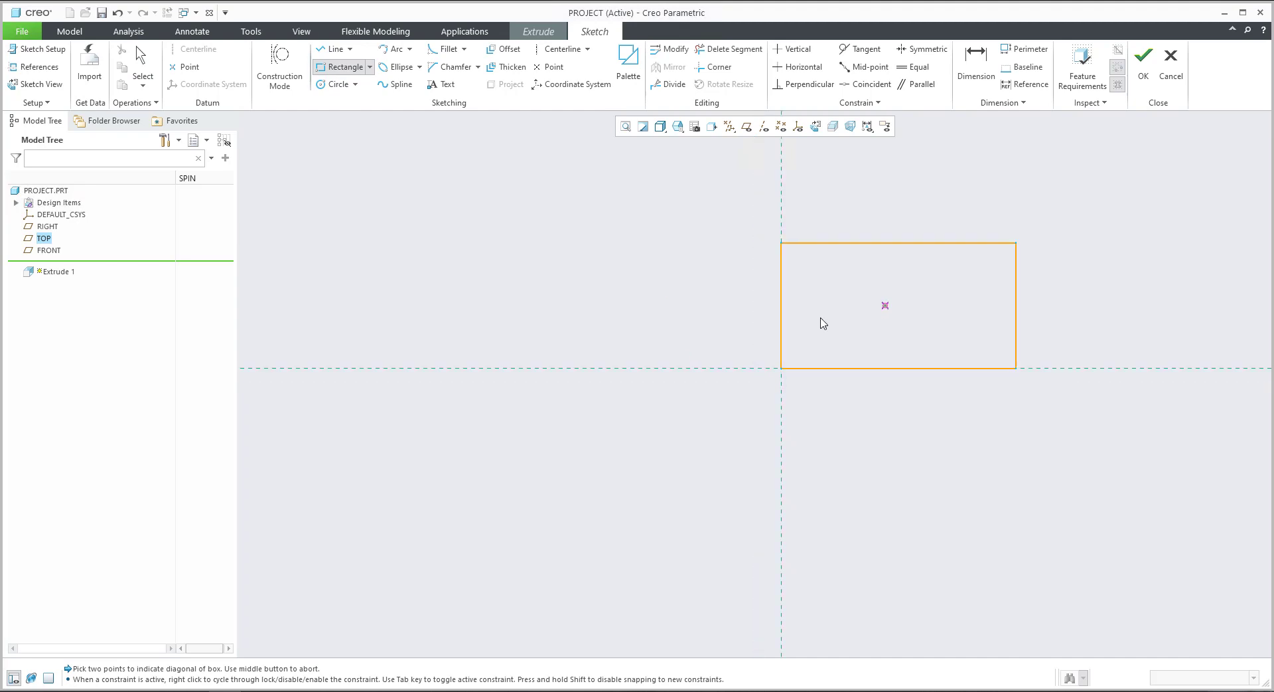
pyautogui.middleClick(863, 316)
pyautogui.click(336, 49)
pyautogui.click(853, 302)
pyautogui.click(913, 263)
pyautogui.click(957, 280)
pyautogui.click(982, 323)
pyautogui.click(916, 340)
pyautogui.click(854, 302)
pyautogui.middleClick(926, 435)
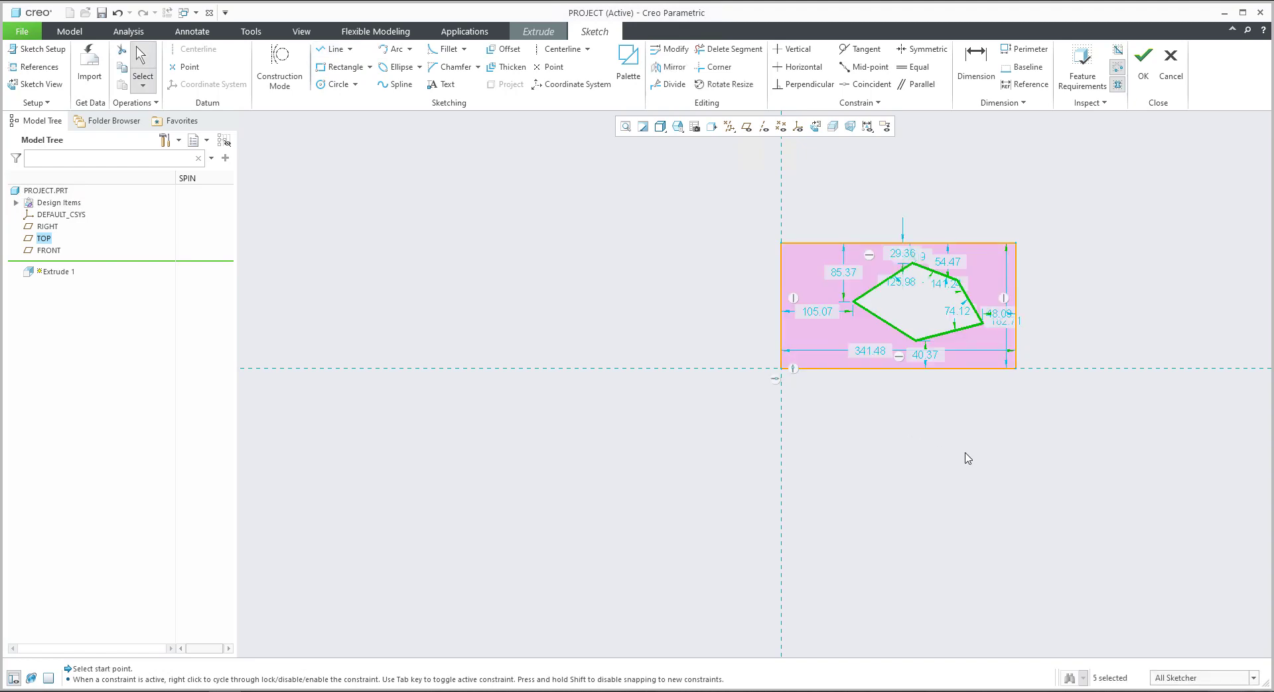
pyautogui.click(1143, 61)
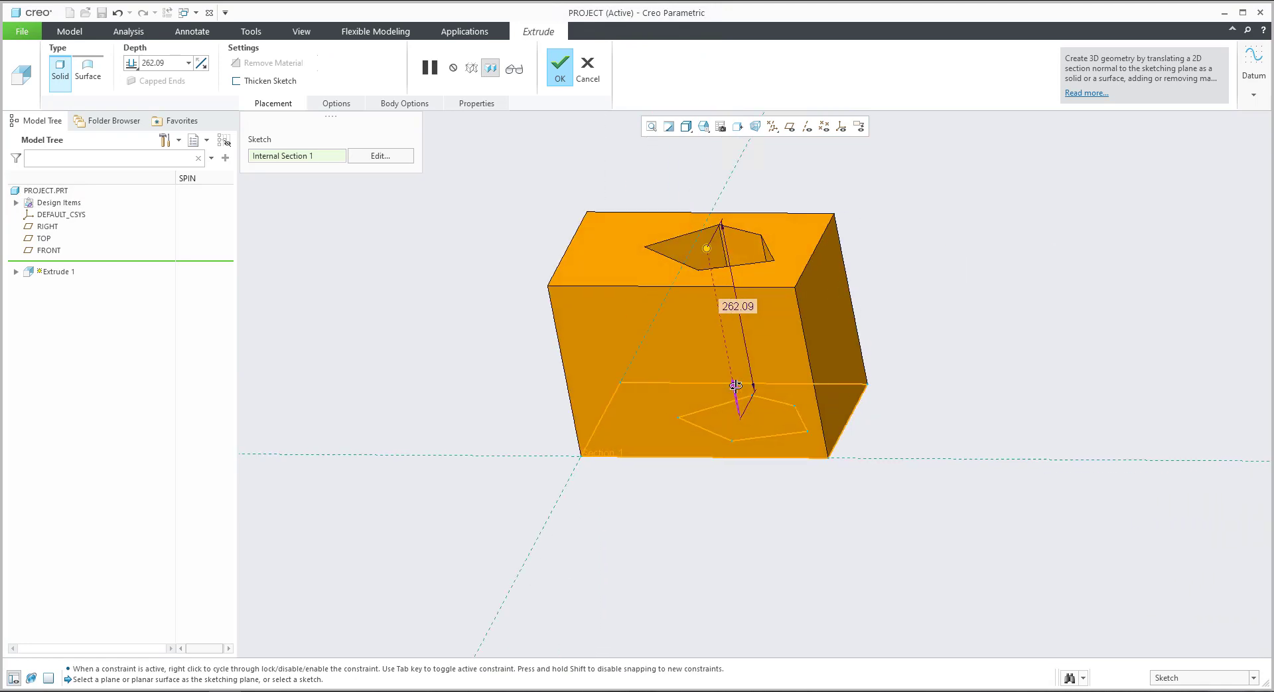
# Reduce the first extrusion's depth to about 119.50 and accept it.
pyautogui.moveTo(709, 253); pyautogui.dragTo(944, 305)
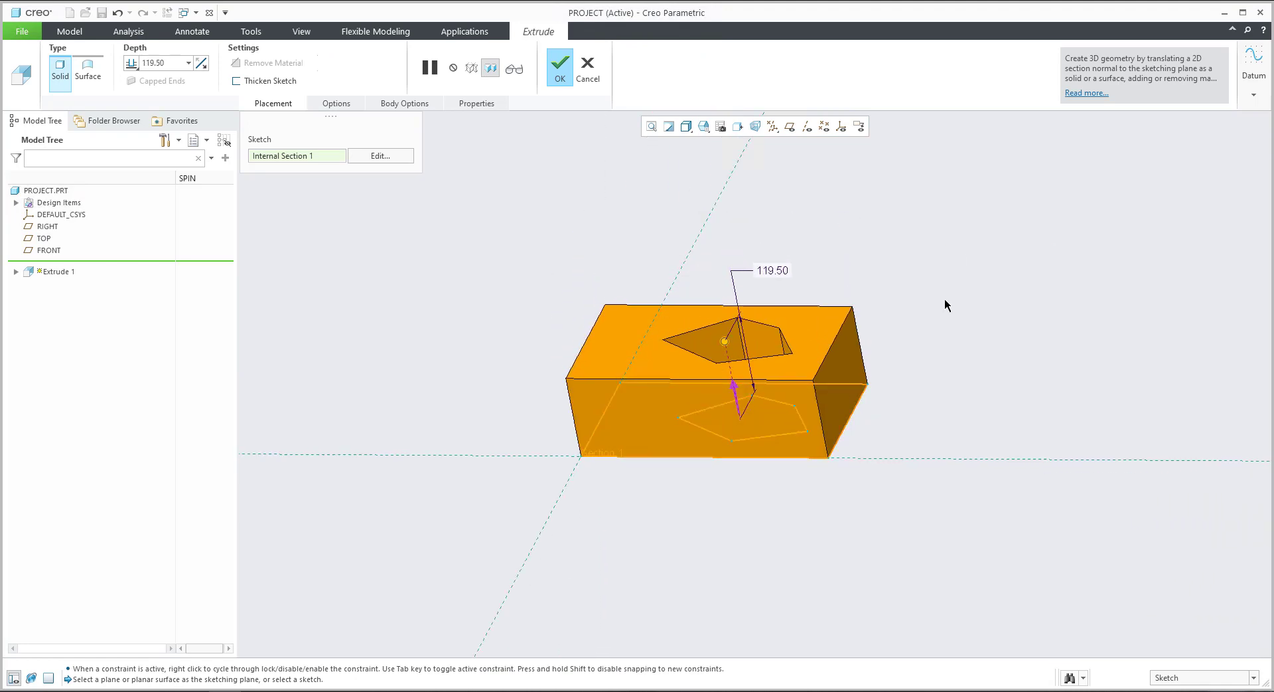
pyautogui.middleClick(949, 338)
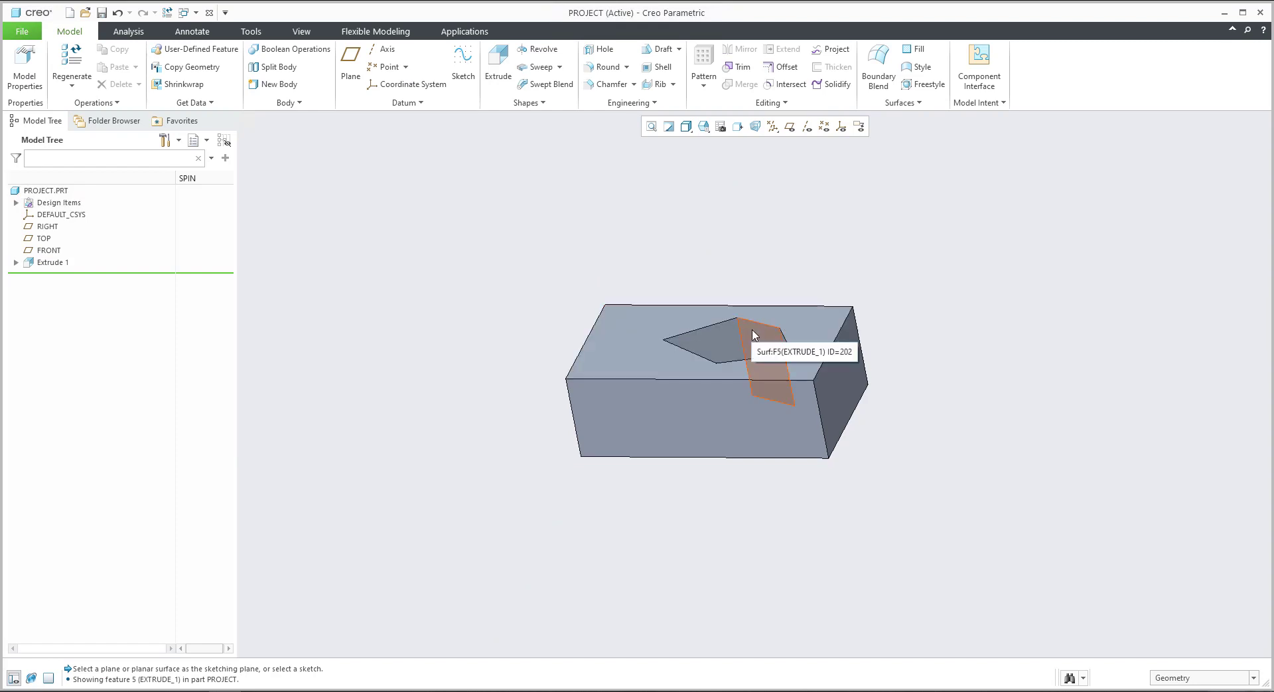
# Begin a new extrusion with its sketch placed on the block's top face.
pyautogui.click(496, 63)
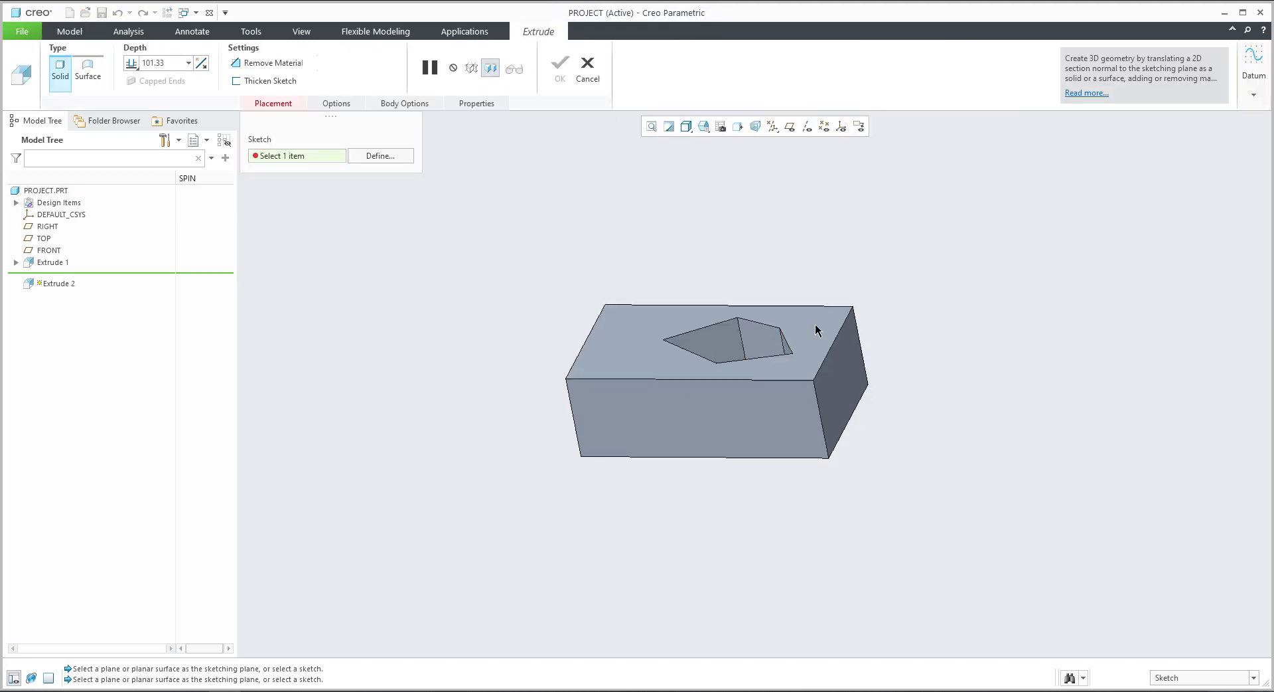
pyautogui.click(816, 325)
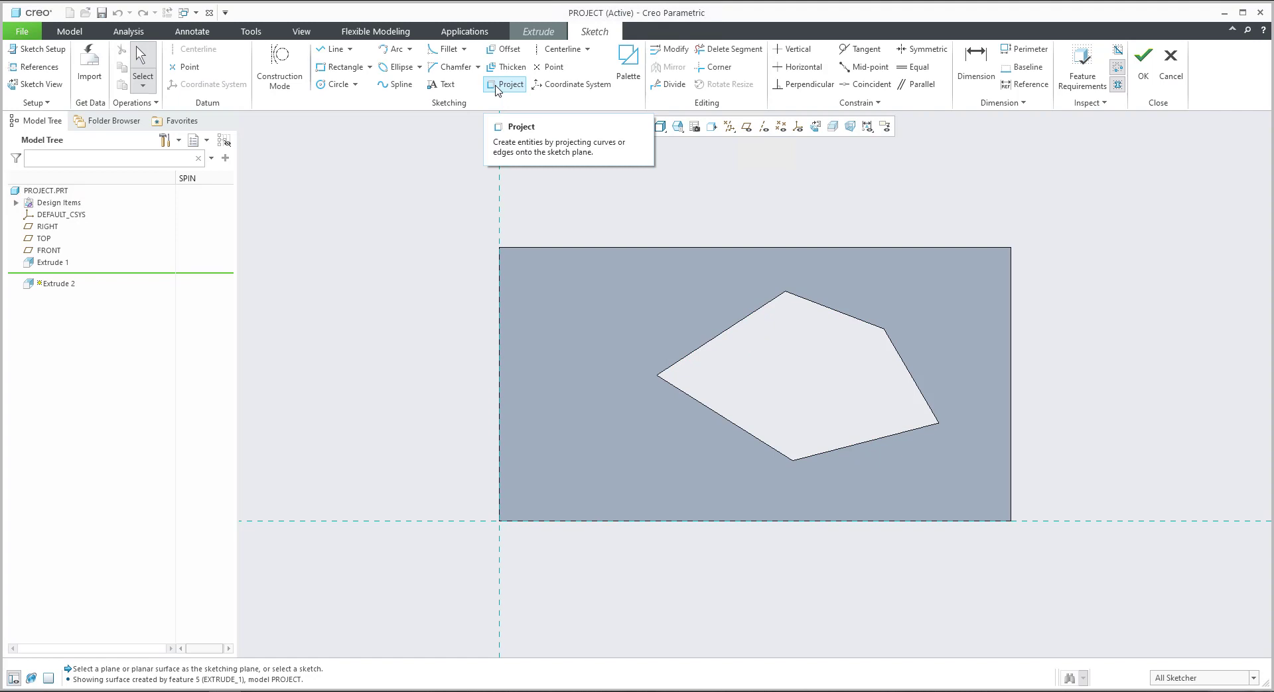
# Project the block's right and top edges and the pentagon's three right-side edges.
pyautogui.click(505, 84)
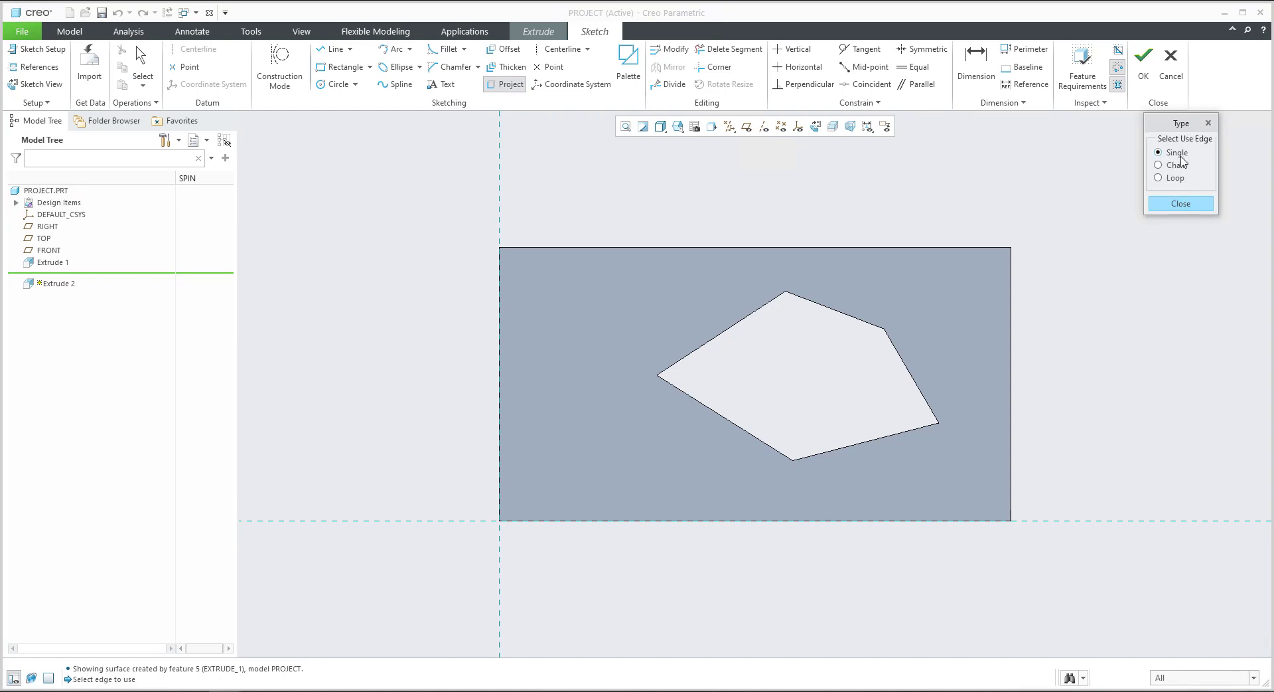
pyautogui.click(1010, 320)
pyautogui.click(969, 248)
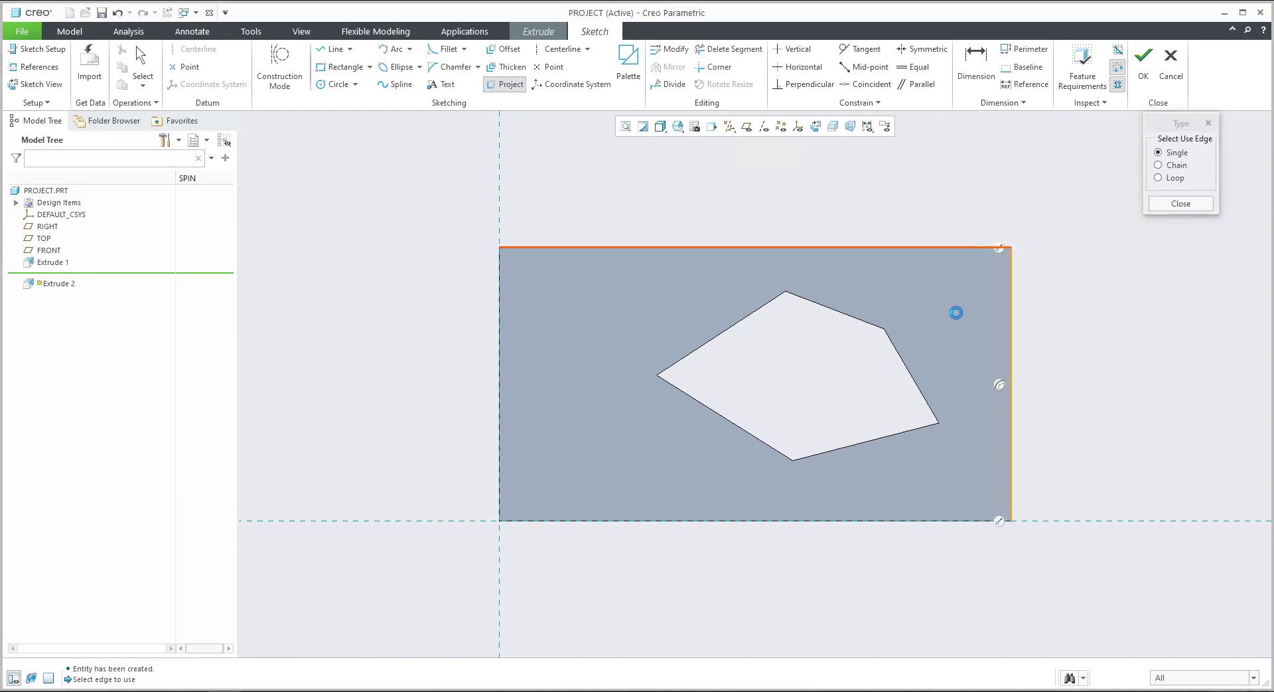
pyautogui.click(883, 437)
pyautogui.click(905, 367)
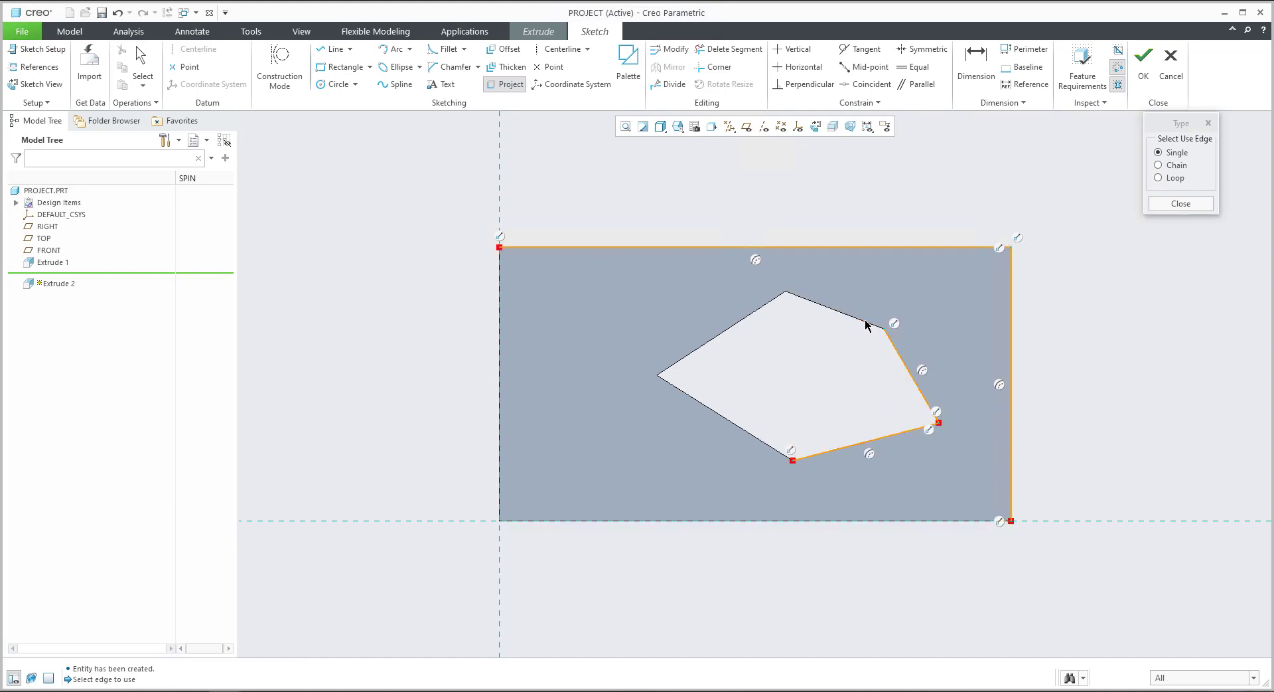
pyautogui.click(861, 322)
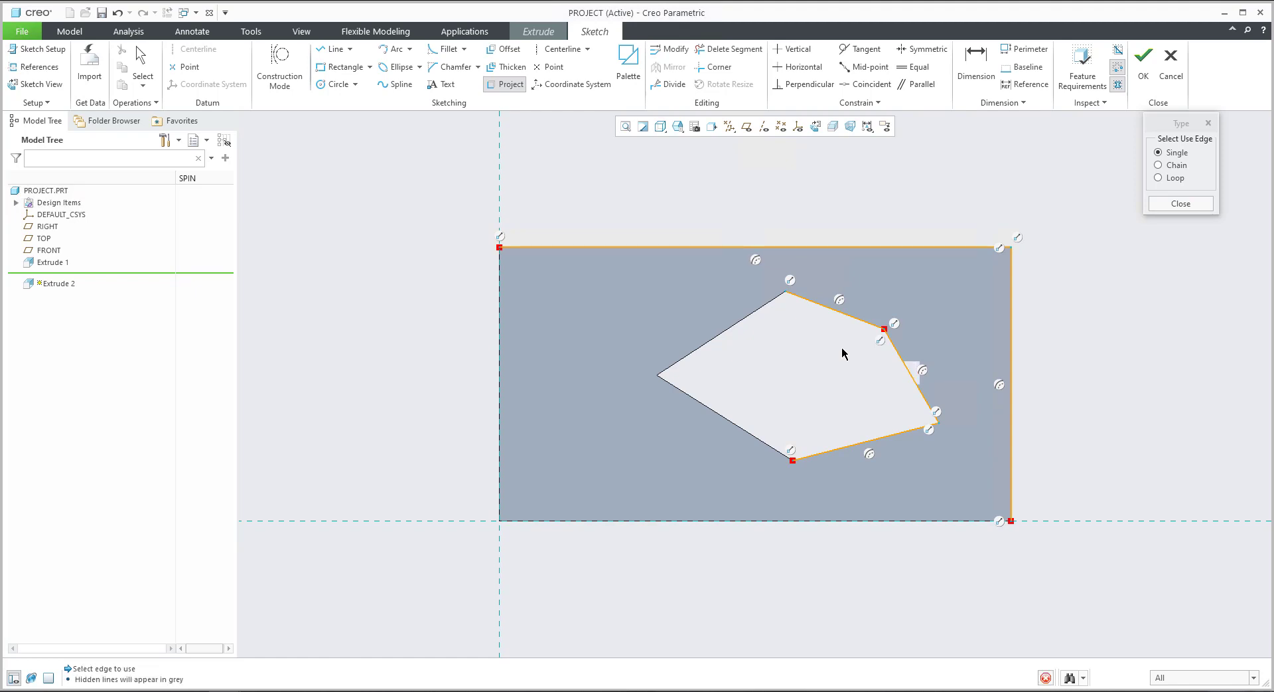
pyautogui.hotkey('ctrl', '5')
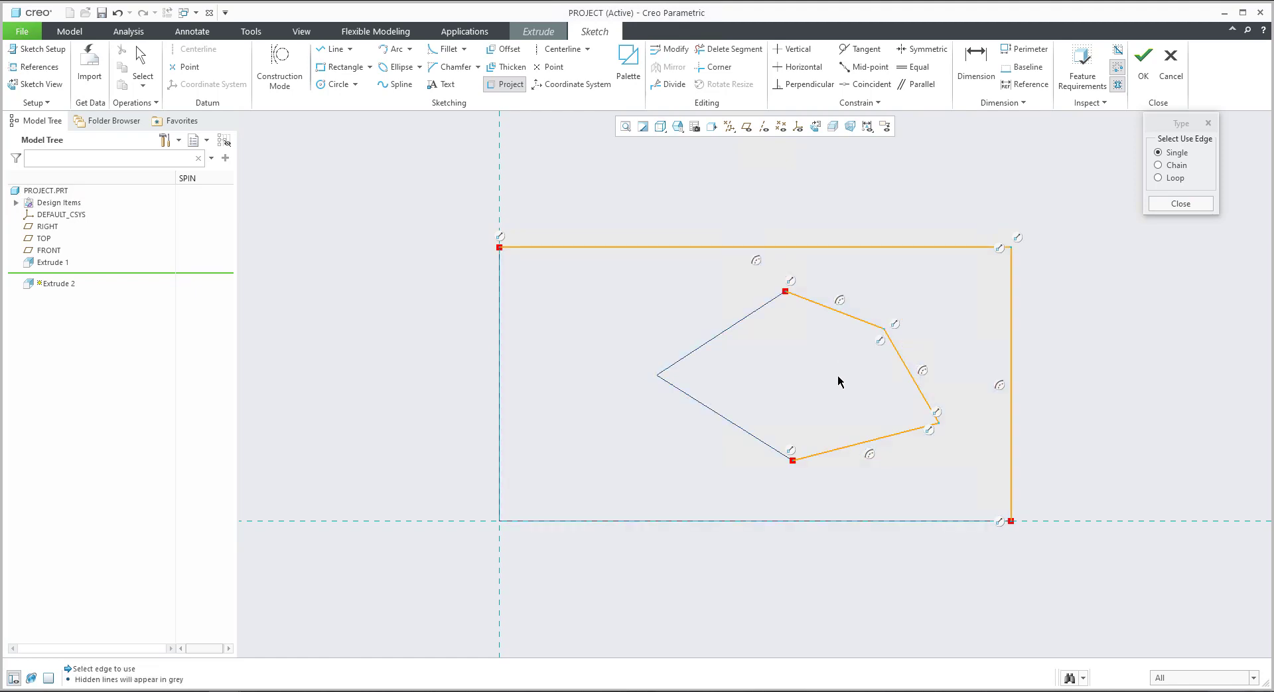
# Draw two lines joining the block's corners to the pentagon's top and bottom vertices.
pyautogui.click(331, 50)
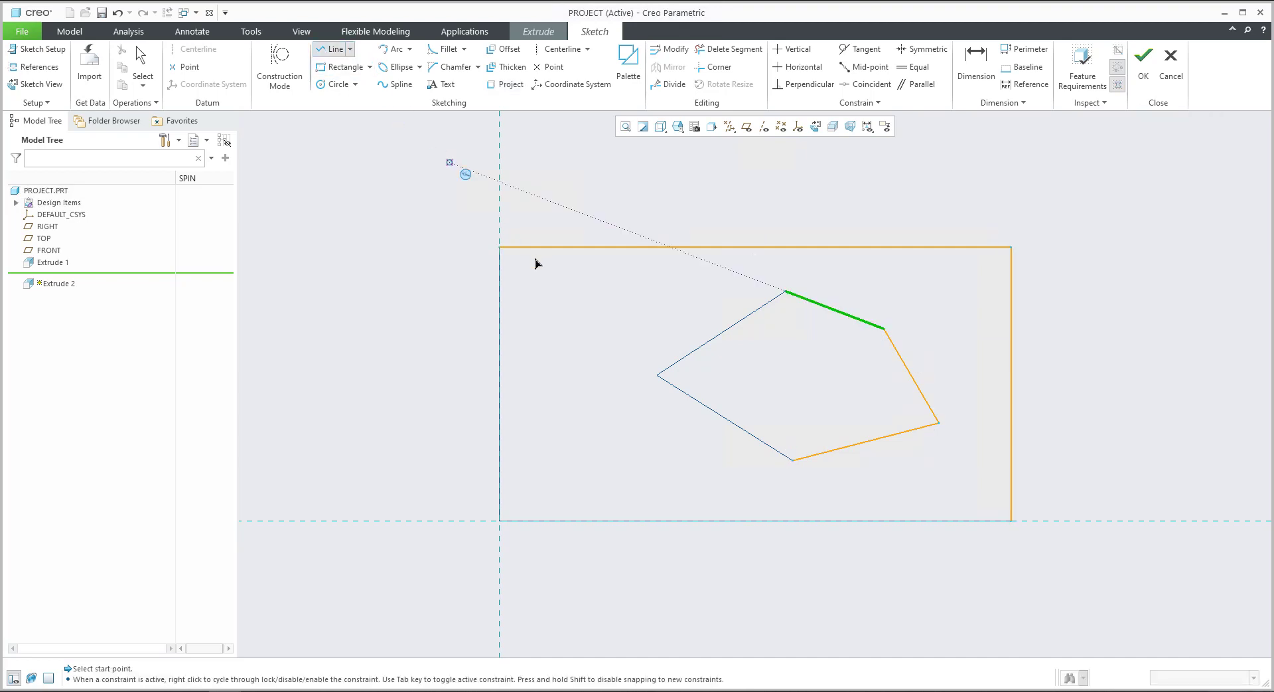
pyautogui.click(499, 246)
pyautogui.click(785, 291)
pyautogui.middleClick(788, 333)
pyautogui.scroll(1, 788, 332)
pyautogui.click(793, 435)
pyautogui.click(966, 482)
pyautogui.middleClick(959, 520)
pyautogui.middleClick(958, 520)
pyautogui.scroll(1, 956, 520)
pyautogui.click(933, 534)
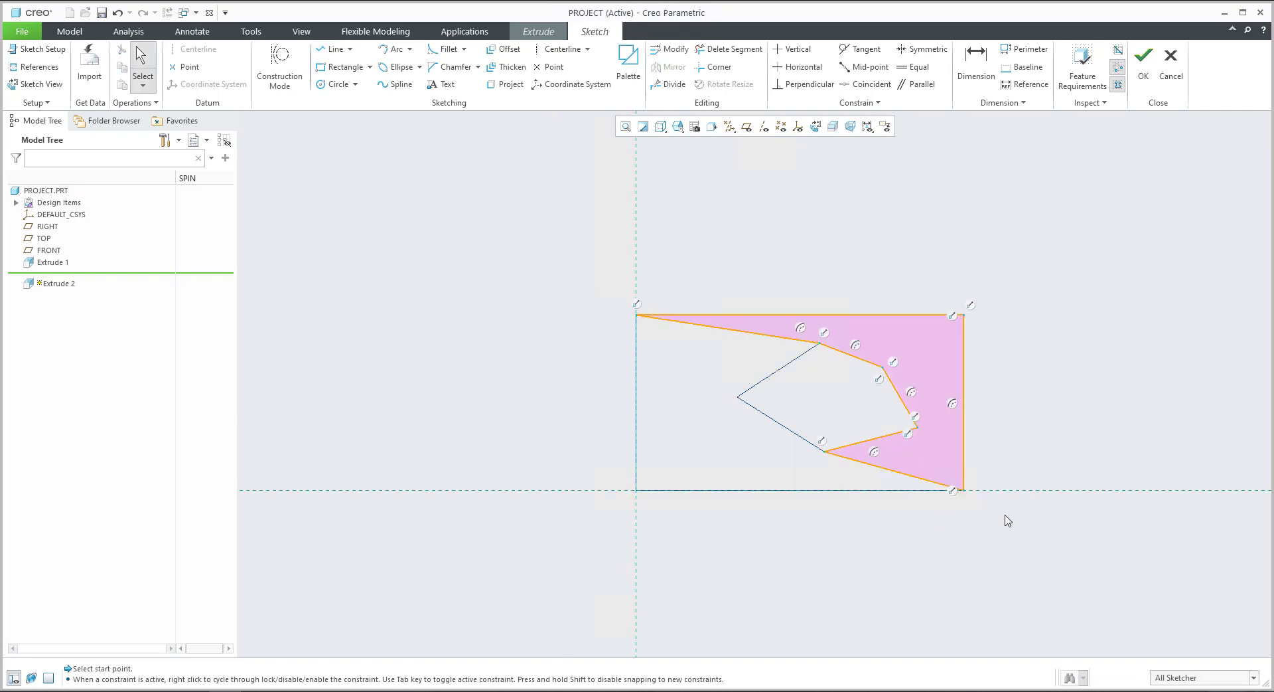
pyautogui.scroll(-1, 979, 514)
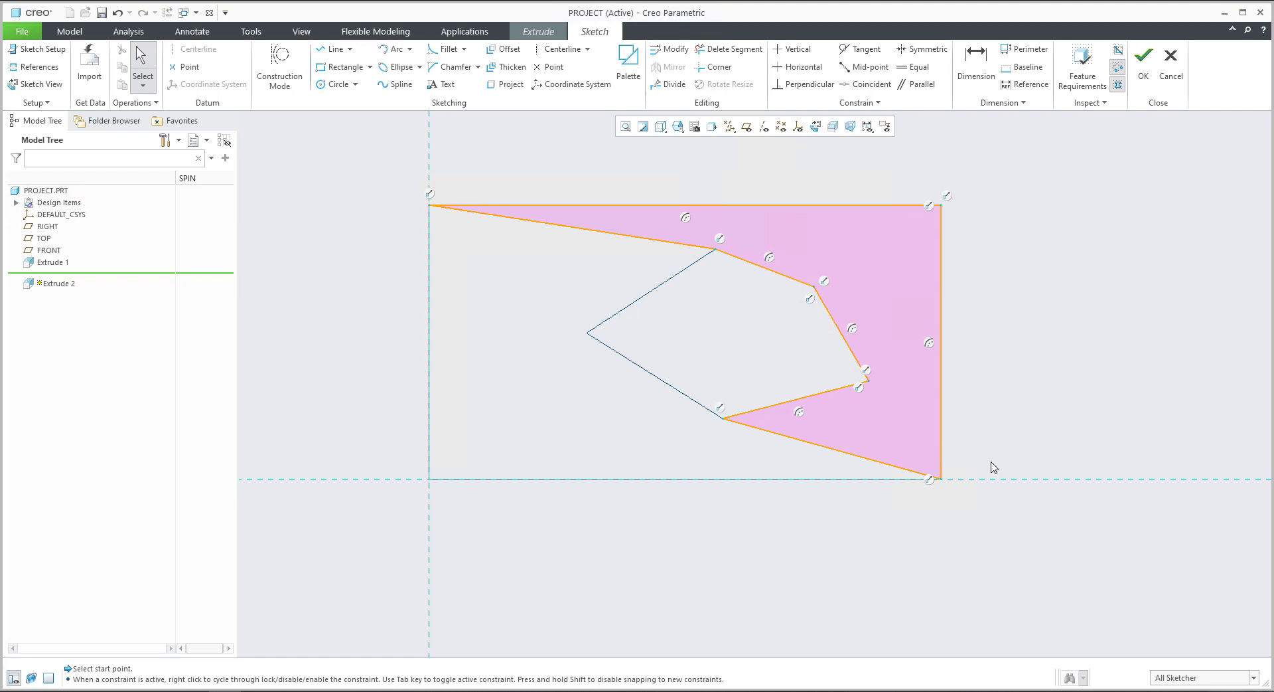
# Finish the second extrusion as a 115.60-deep cut.
pyautogui.click(1143, 67)
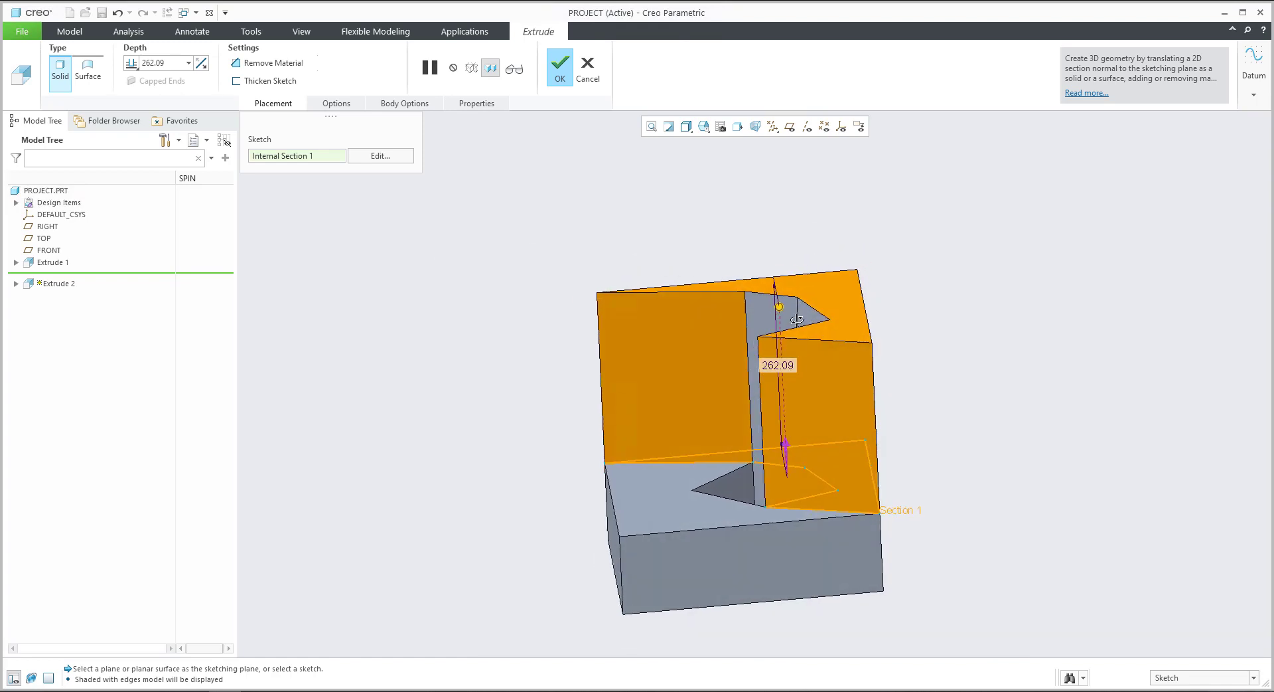
pyautogui.moveTo(779, 403); pyautogui.dragTo(780, 410)
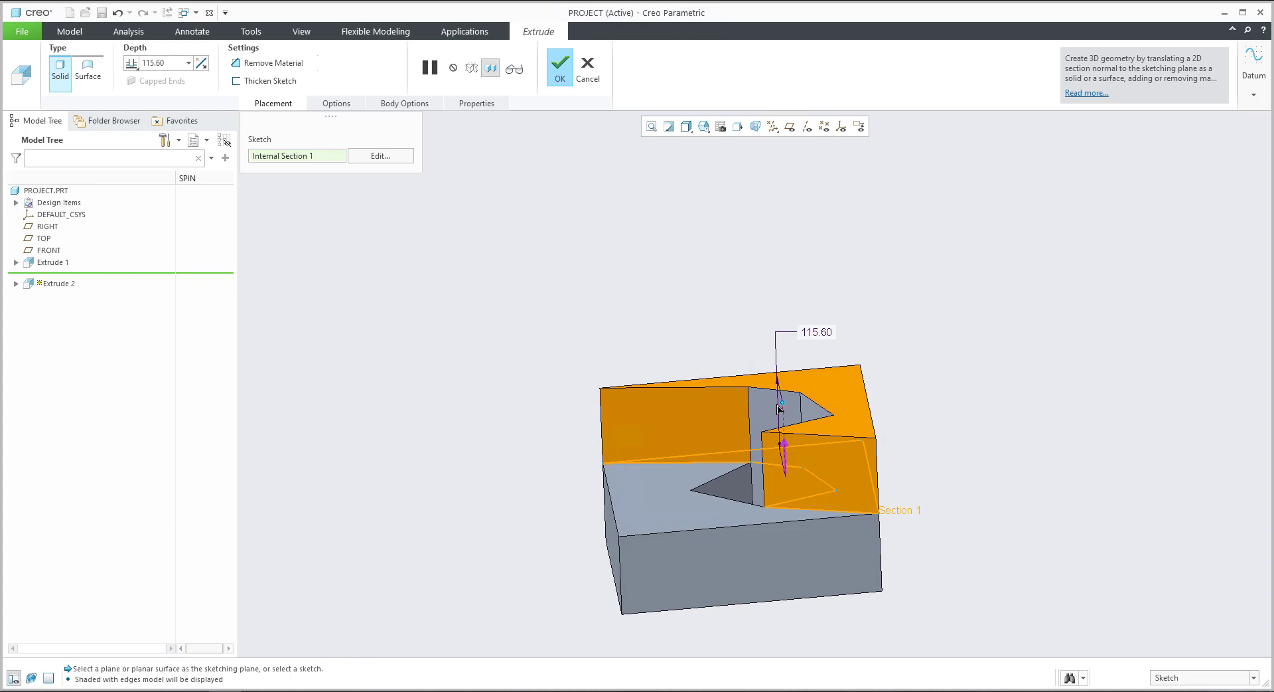
pyautogui.middleClick(776, 307)
# Open Extrude 1's section sketch for editing from the model tree.
pyautogui.click(16, 262)
pyautogui.click(57, 274)
pyautogui.click(78, 215)
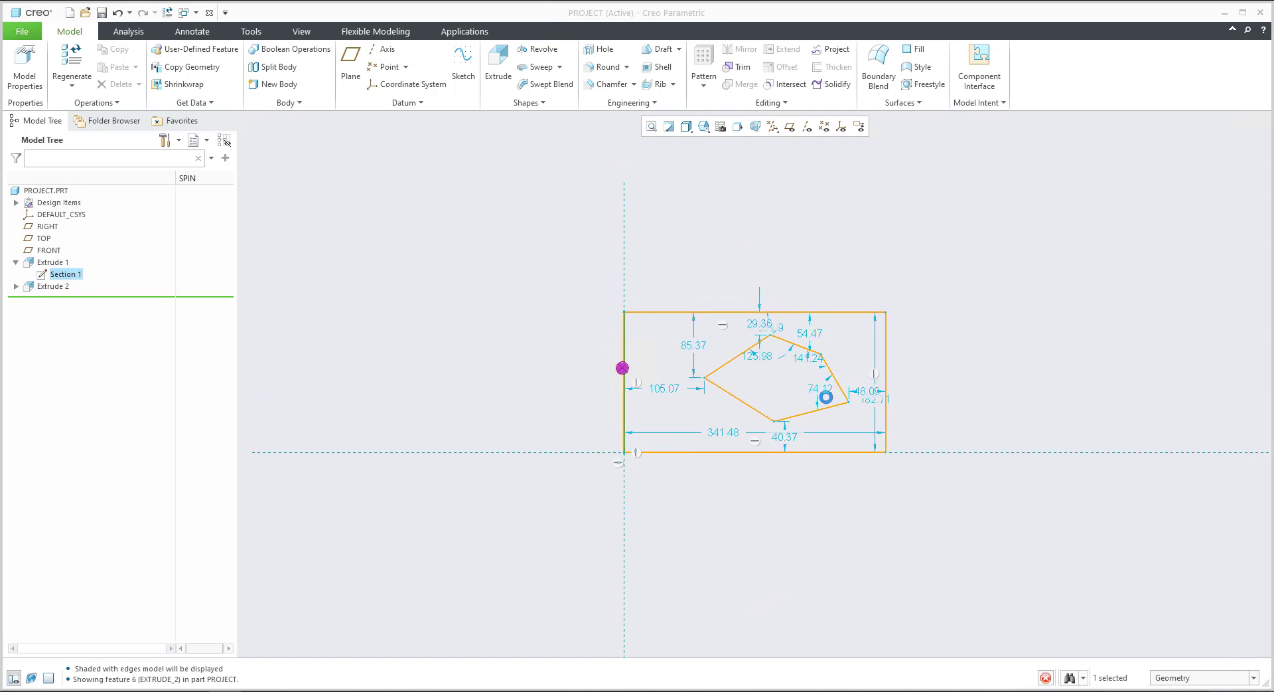
# Drag the pentagon's right and upper-right corners to new positions and accept the section.
pyautogui.scroll(4, 825, 397)
pyautogui.moveTo(871, 415); pyautogui.dragTo(836, 388)
pyautogui.moveTo(821, 316); pyautogui.dragTo(831, 308)
pyautogui.click(1143, 58)
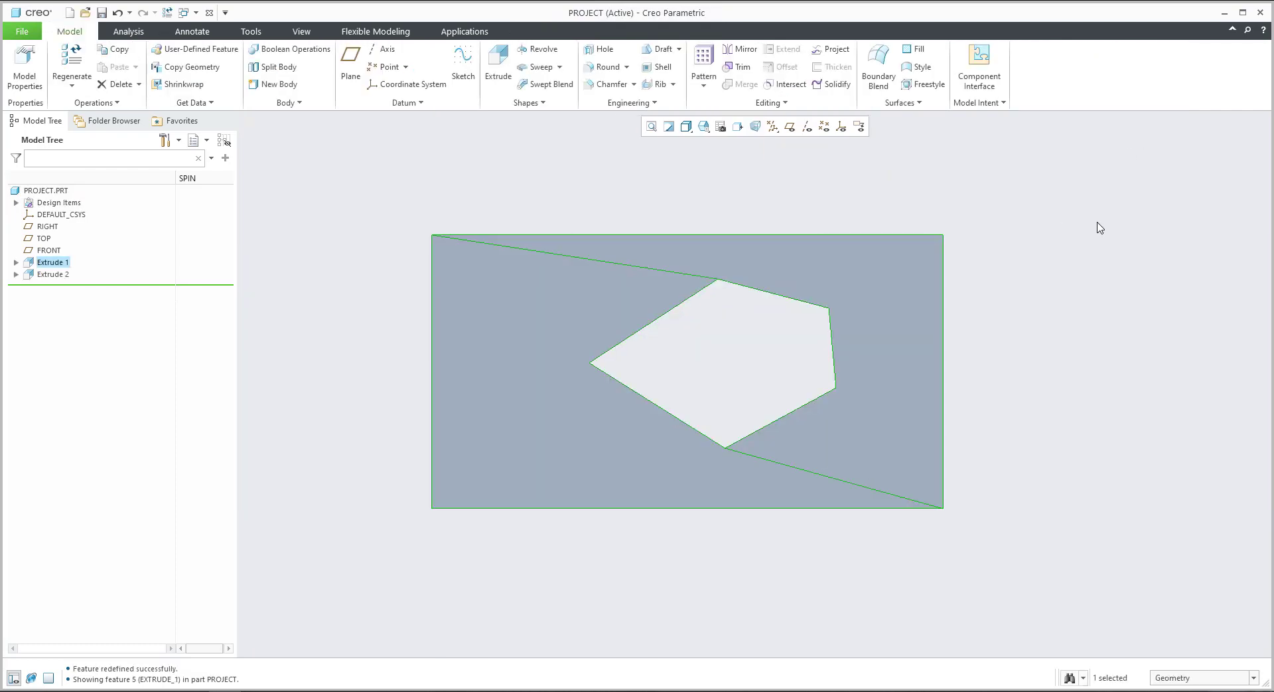
# Delete the Extrude 2 cut and start a new extrusion.
pyautogui.moveTo(810, 332); pyautogui.dragTo(785, 395, button='middle')
pyautogui.scroll(3, 820, 281)
pyautogui.scroll(-3, 767, 438)
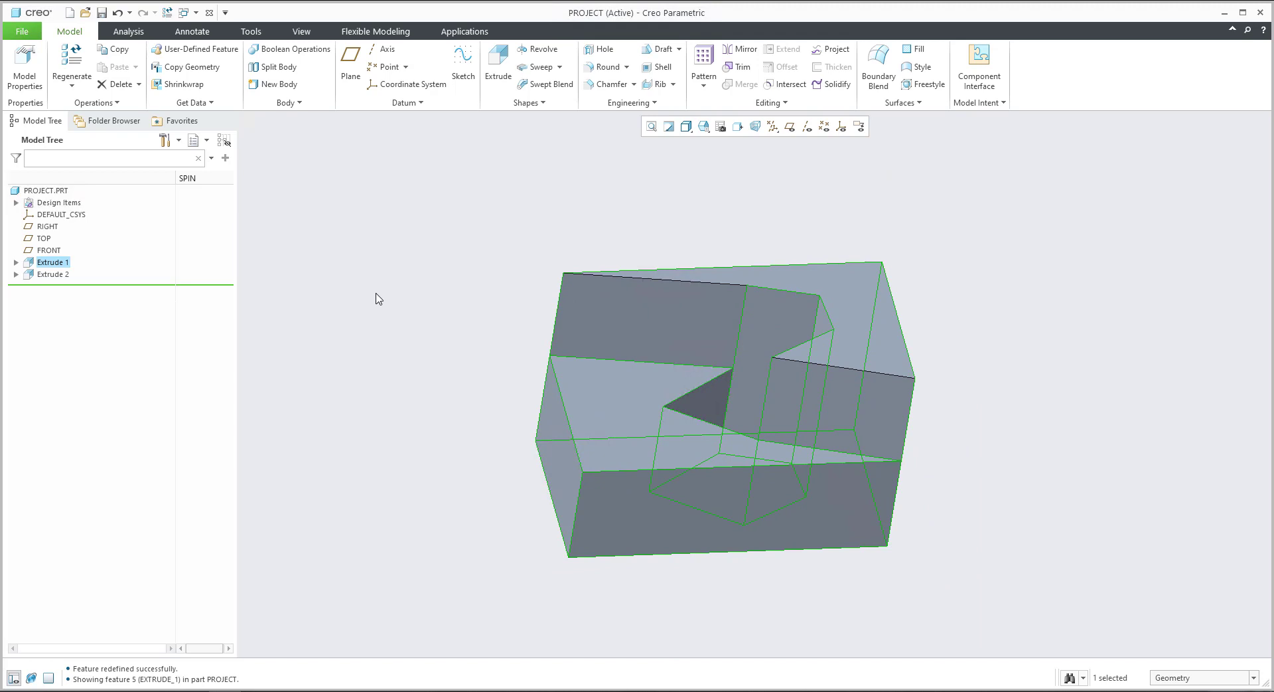
pyautogui.click(51, 275)
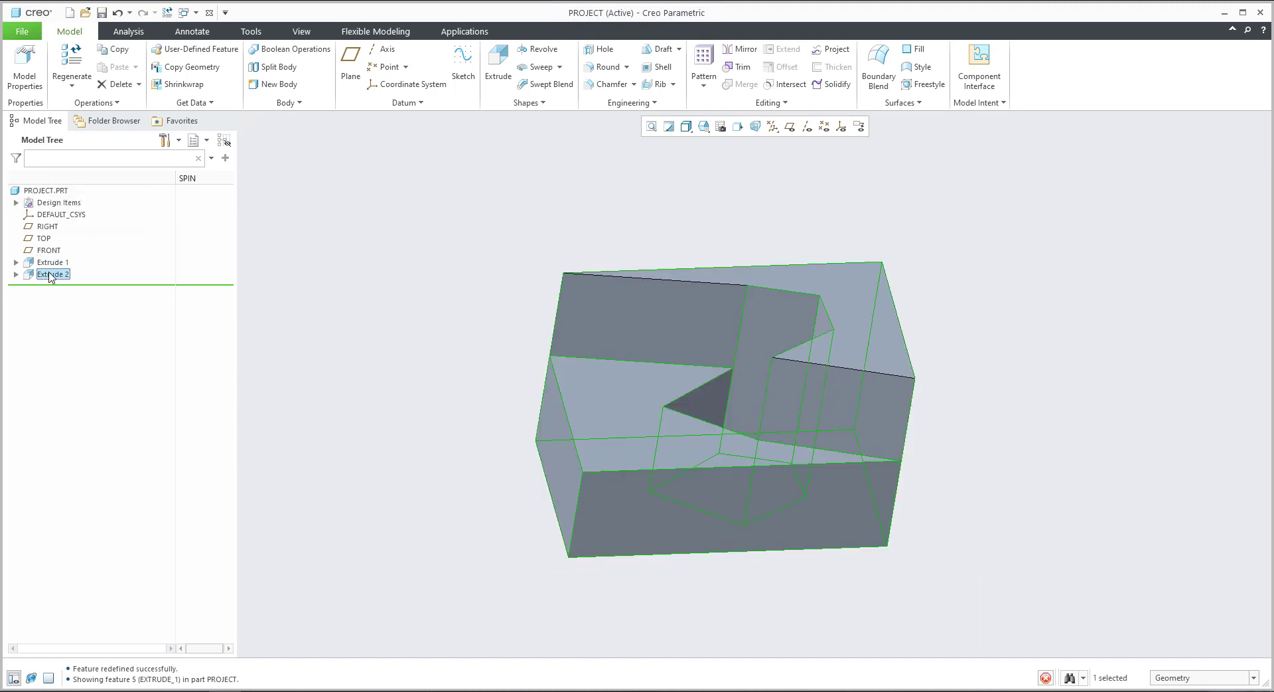
pyautogui.press('Delete')
pyautogui.click(602, 371)
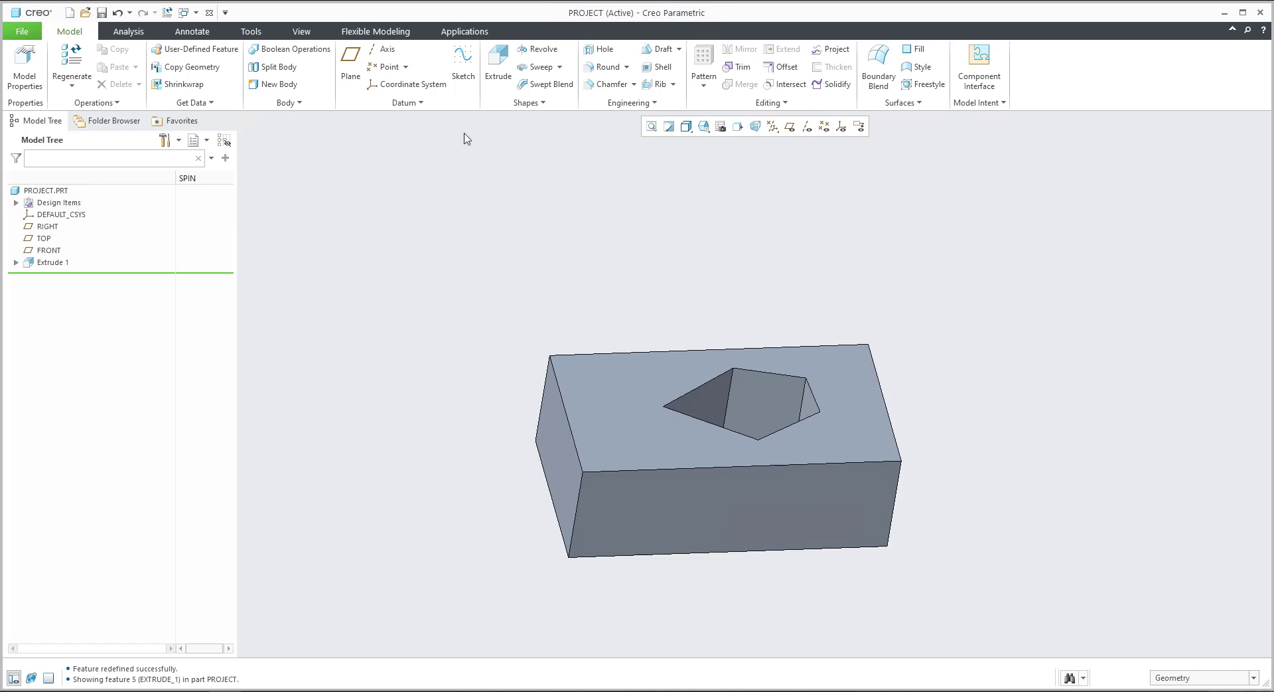
pyautogui.click(498, 65)
# On the block's top face, project a chain of pentagon edges, then undo that projection.
pyautogui.click(844, 389)
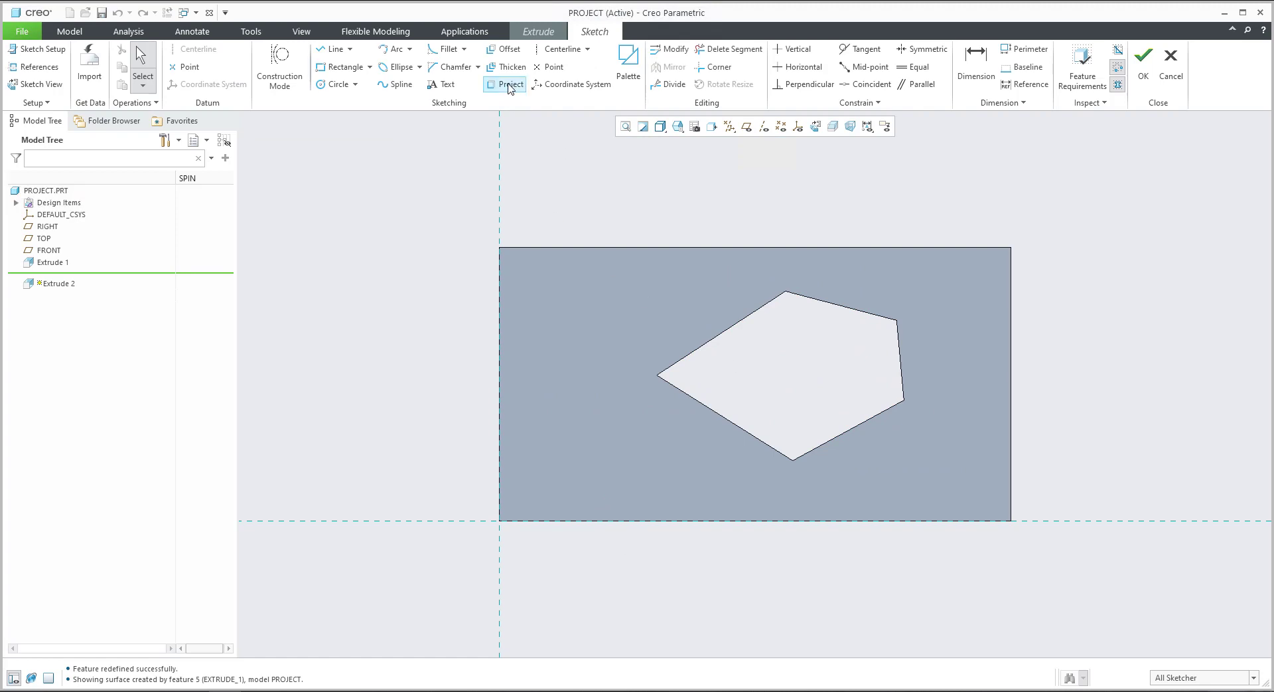
pyautogui.click(511, 87)
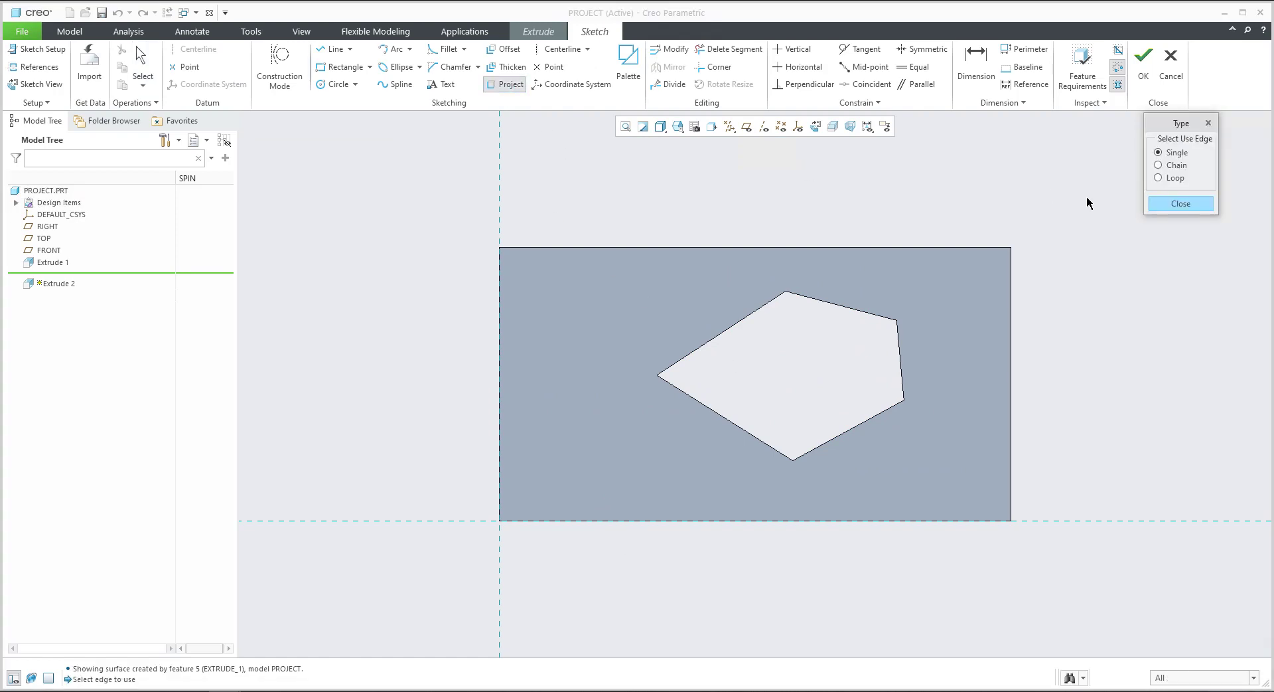
pyautogui.click(1165, 166)
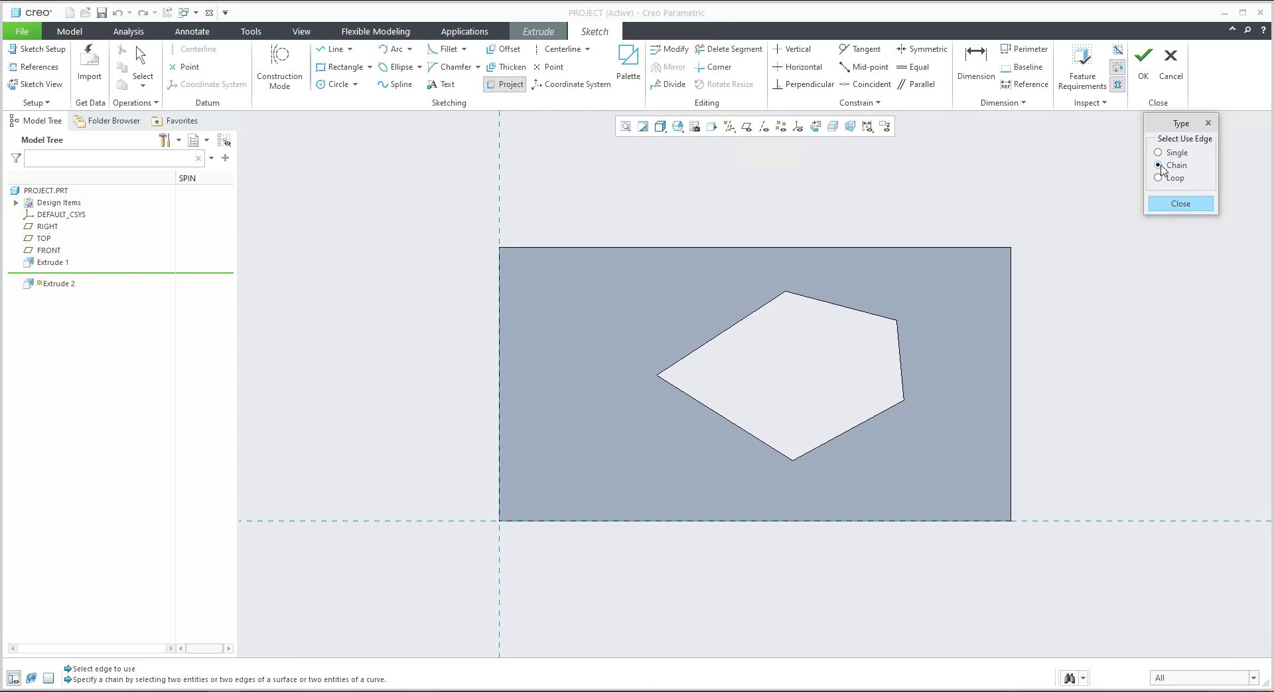
pyautogui.click(769, 309)
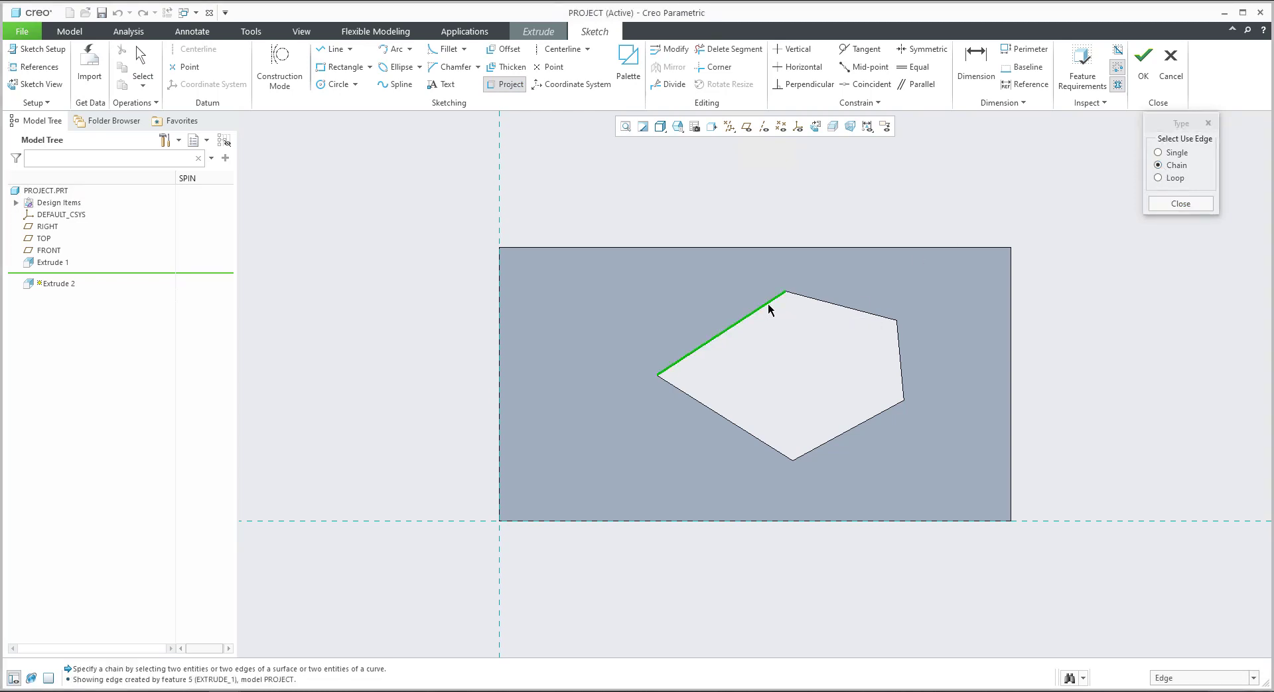
pyautogui.click(882, 416)
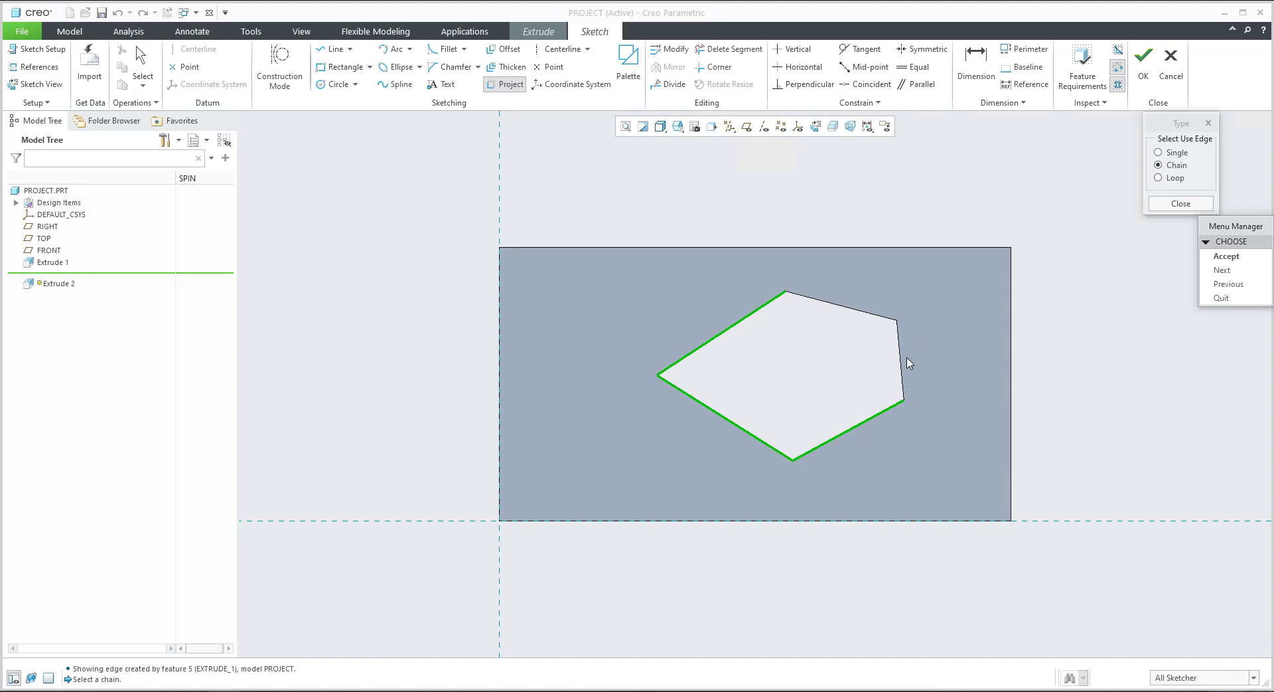
pyautogui.click(1223, 273)
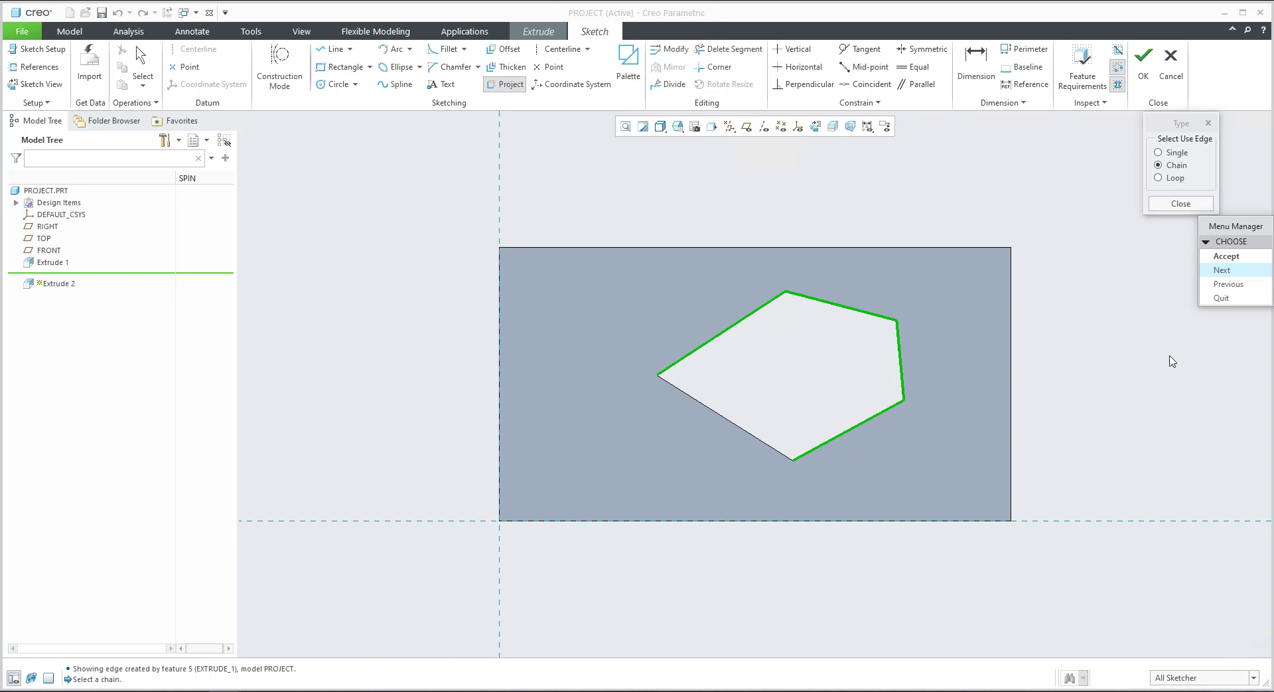
pyautogui.click(1225, 256)
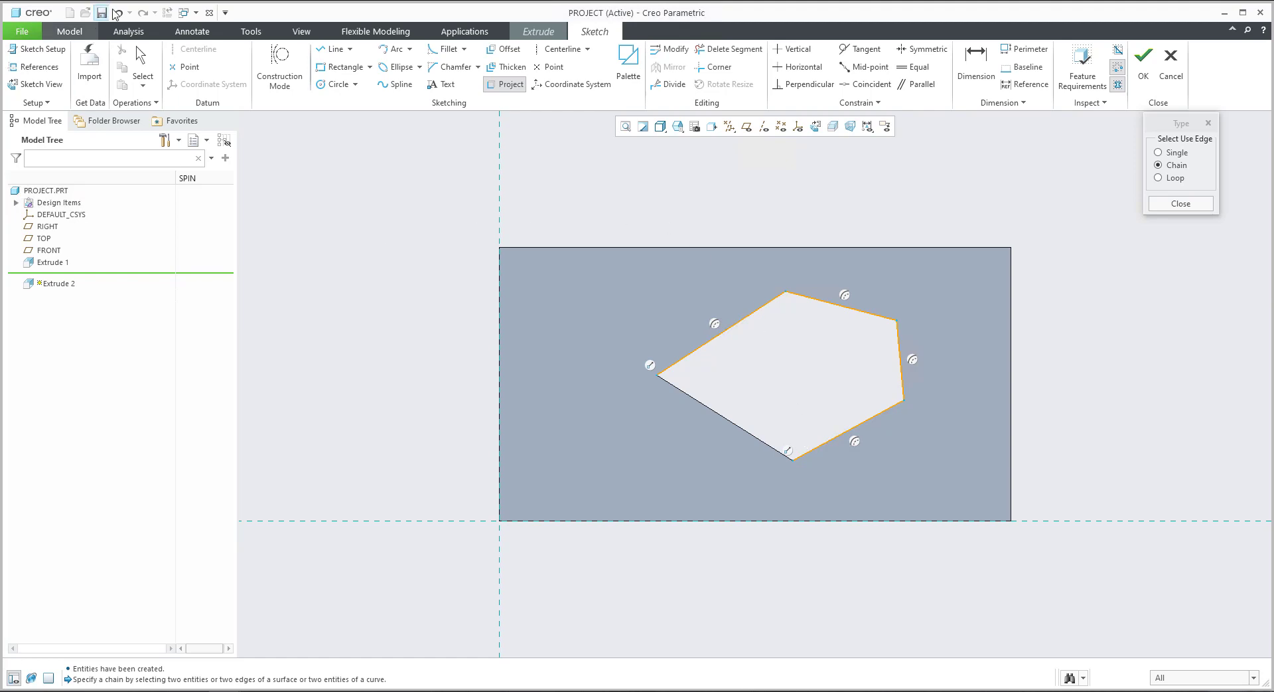
pyautogui.click(117, 12)
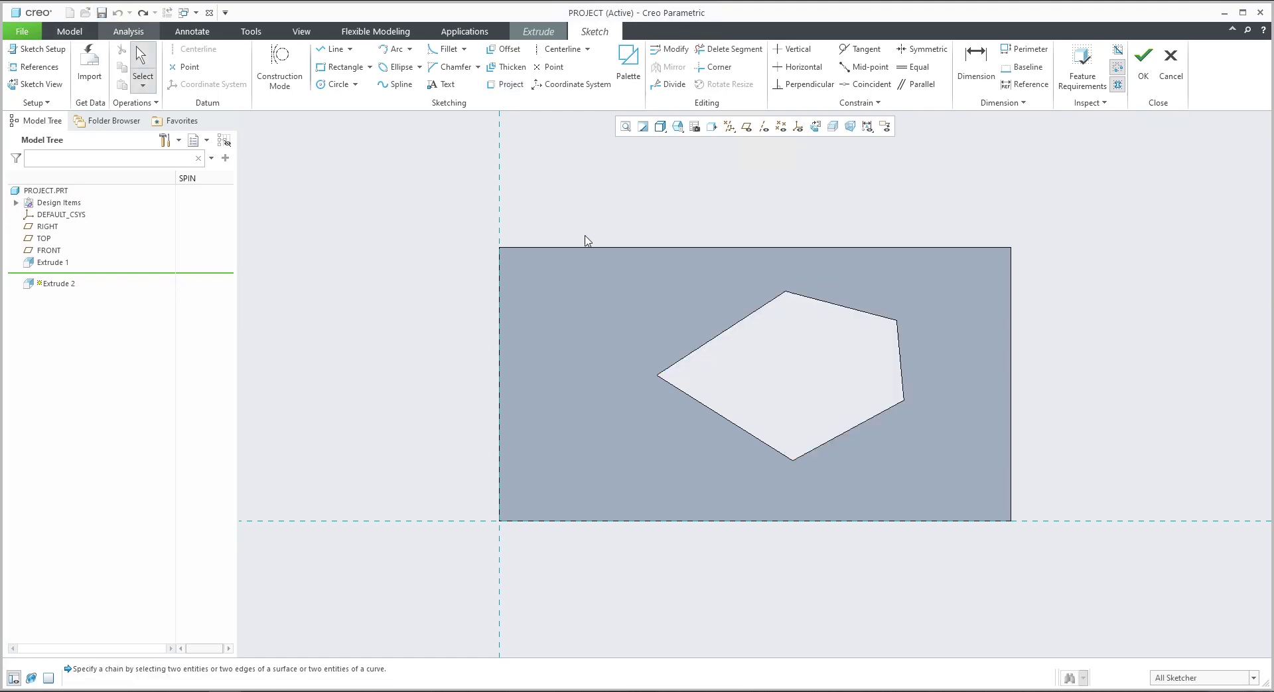
# Project the pocket's top and lower-right edges, then undo the lower-right one.
pyautogui.click(506, 84)
pyautogui.click(832, 305)
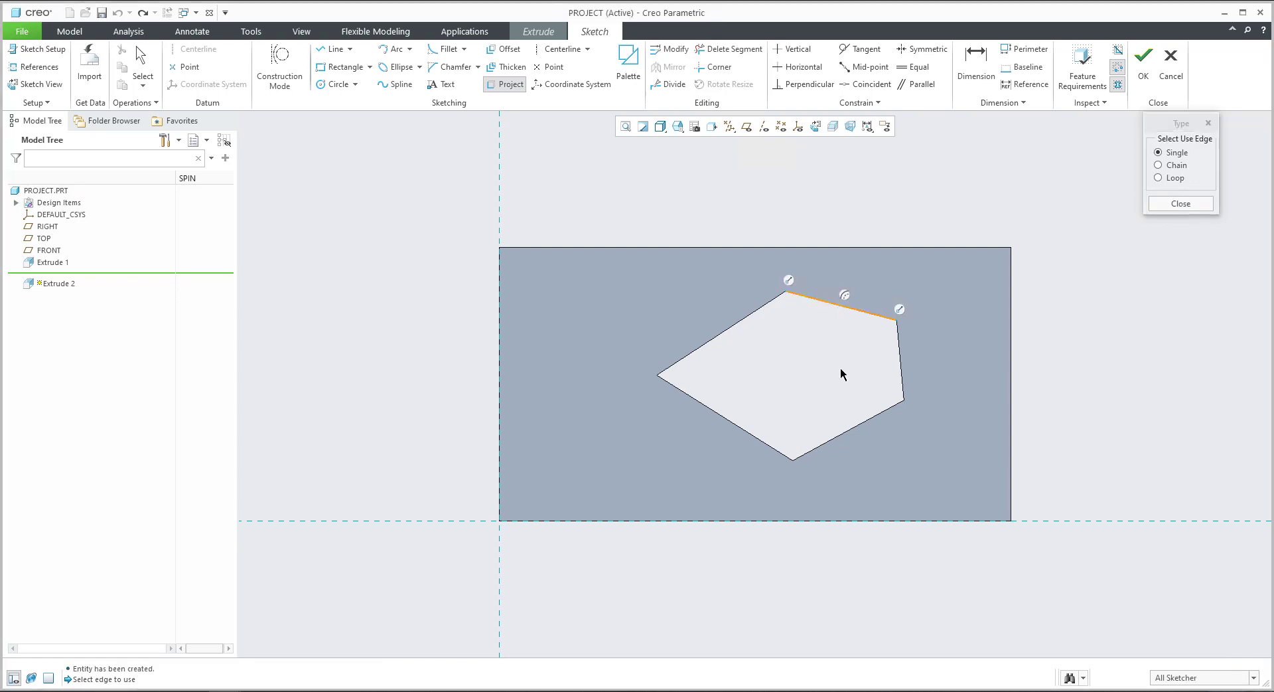
pyautogui.click(845, 434)
pyautogui.click(1180, 204)
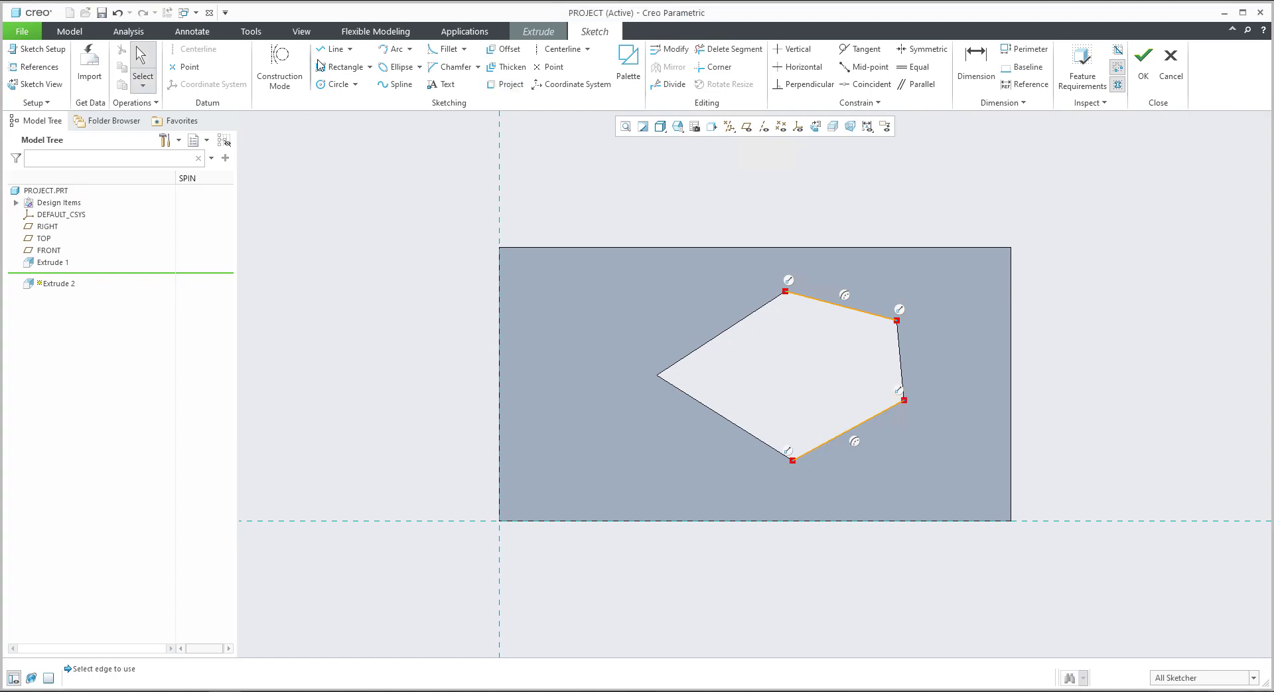
pyautogui.click(118, 13)
# Project a chain of pentagon edges running around the pocket's other side.
pyautogui.click(505, 84)
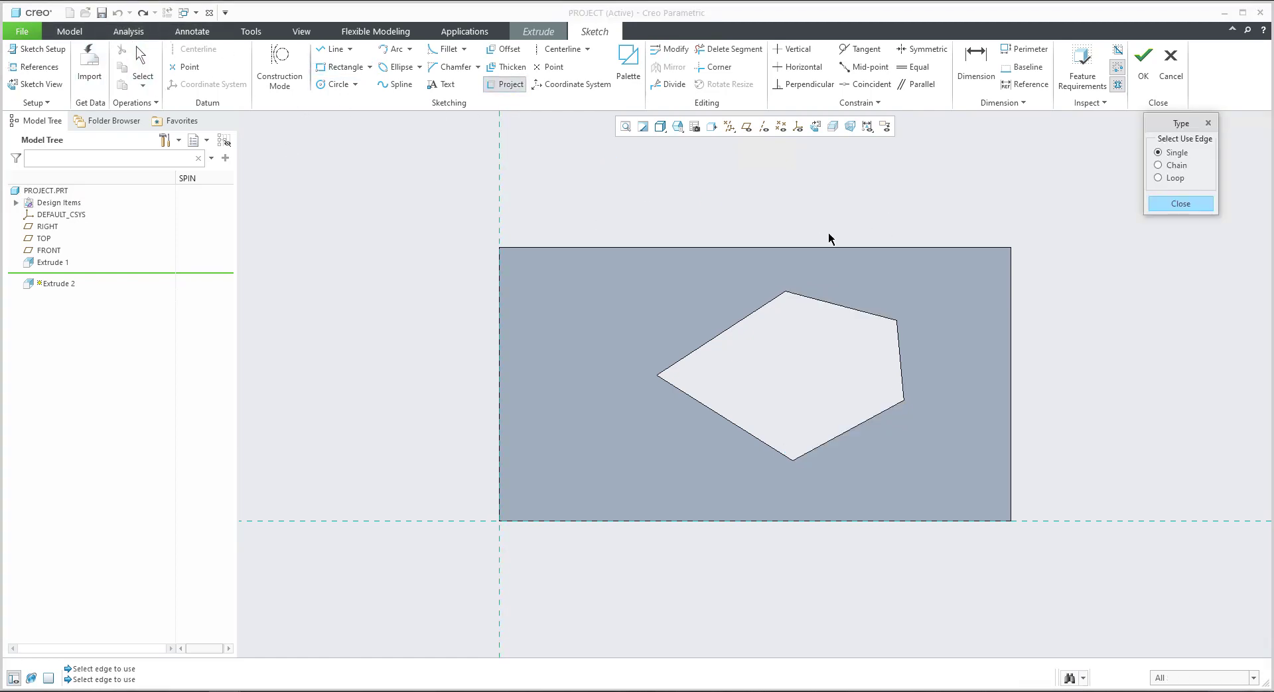
pyautogui.click(1159, 165)
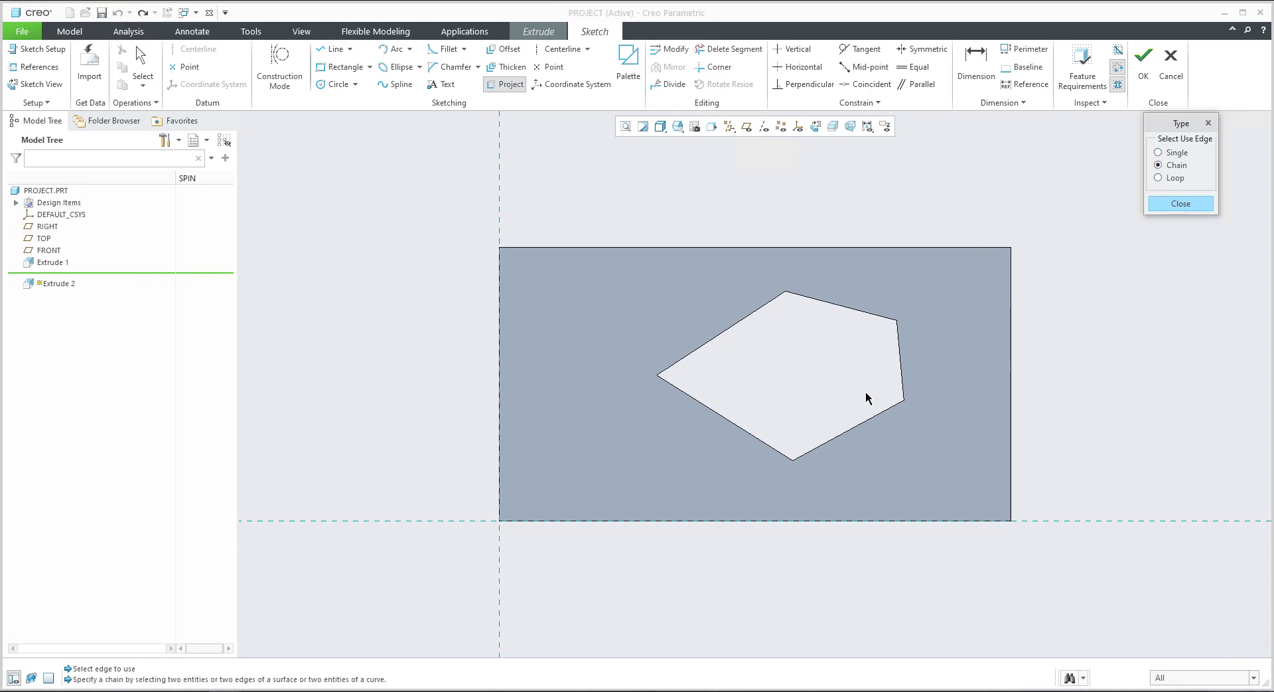
pyautogui.click(838, 304)
pyautogui.click(852, 436)
pyautogui.click(861, 316)
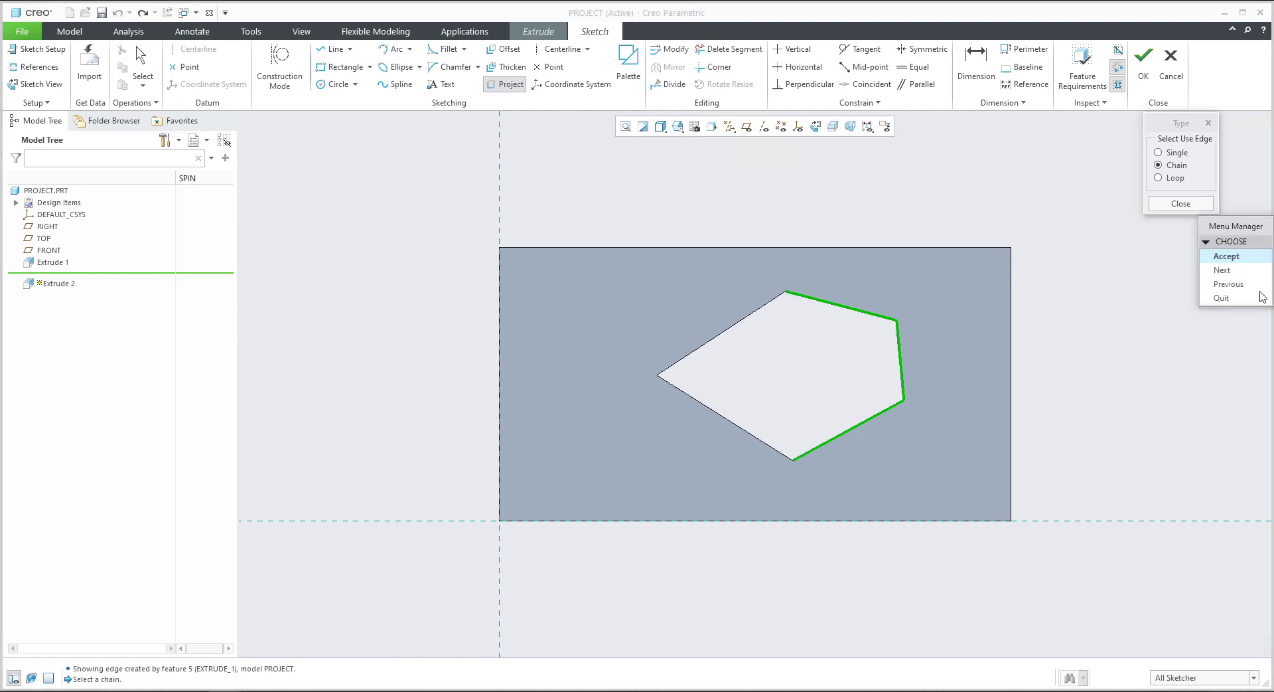
pyautogui.click(1222, 271)
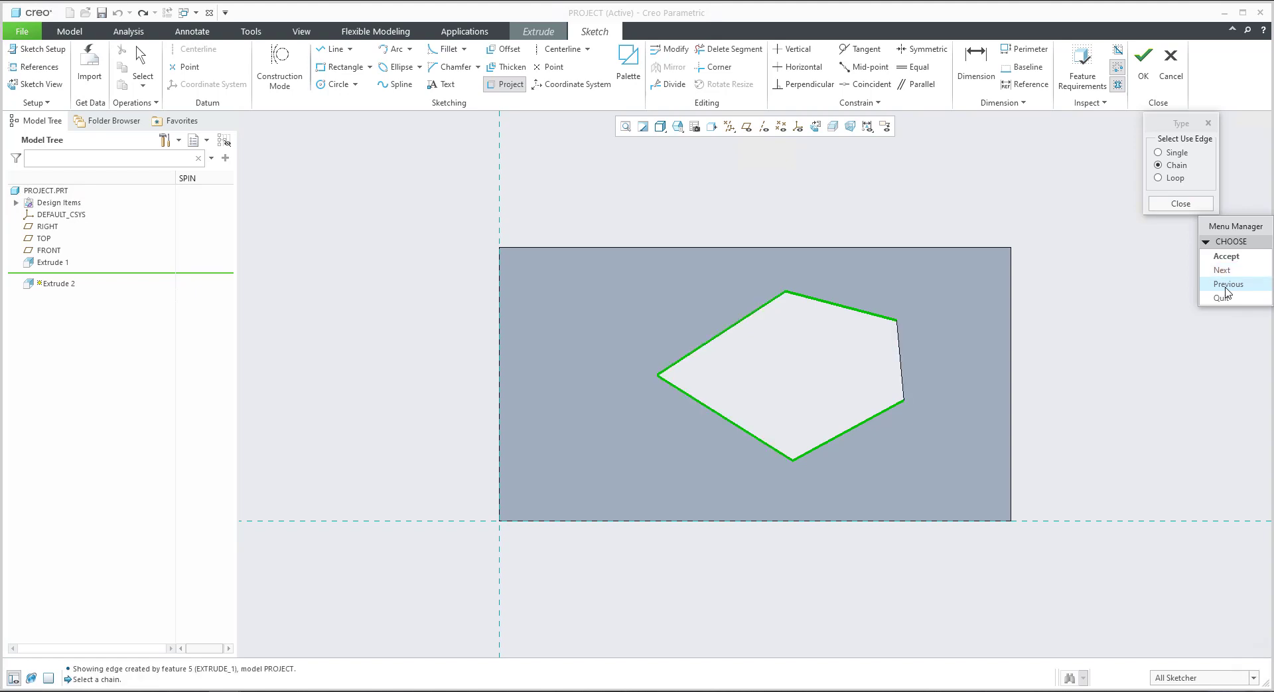
pyautogui.middleClick(1143, 300)
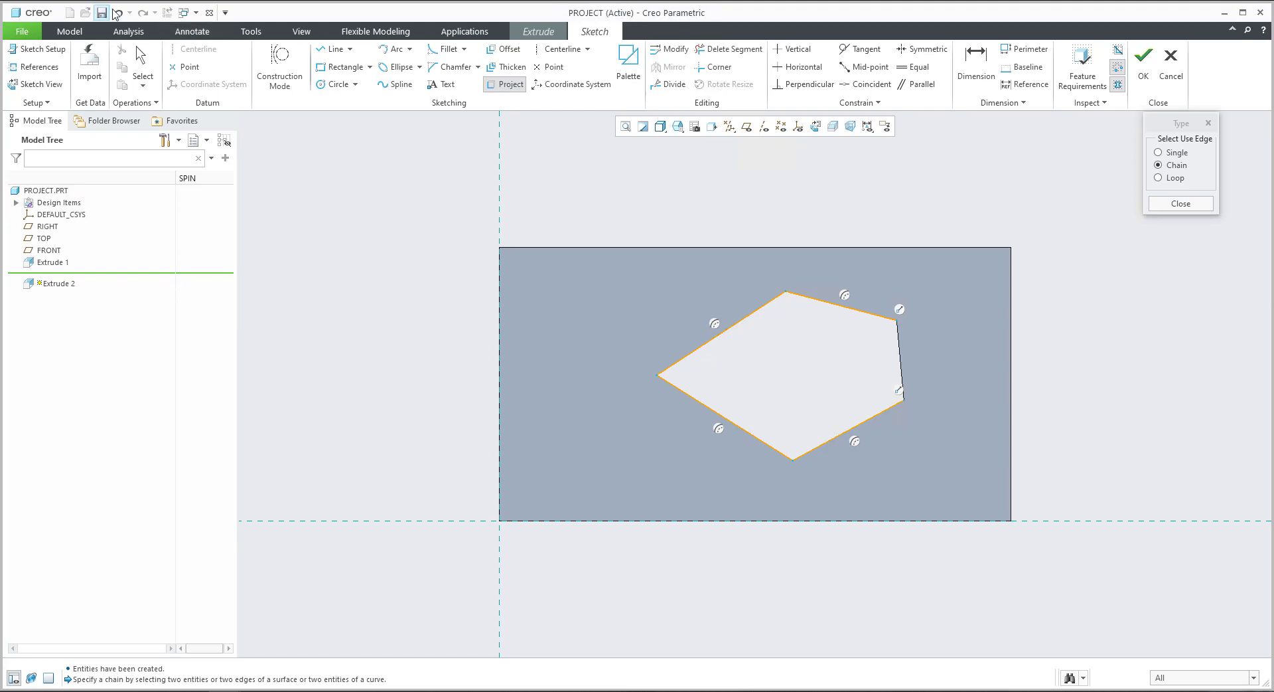
pyautogui.press('Escape')
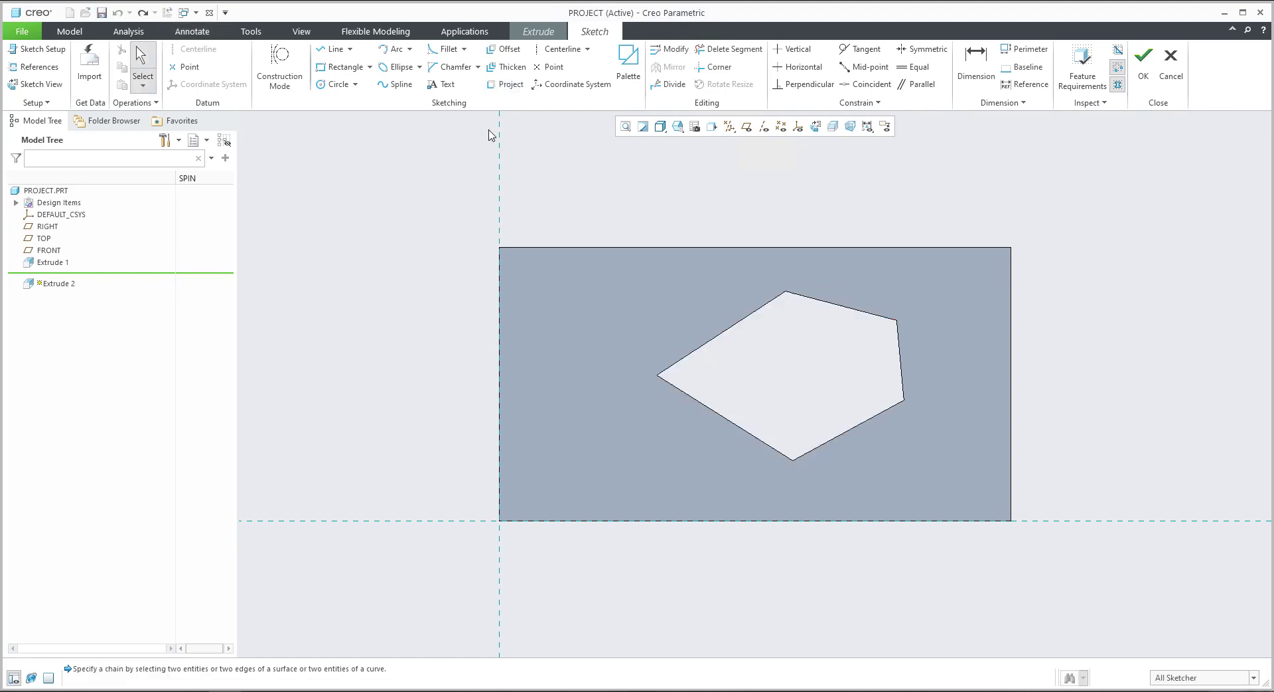
# Project the pentagon pocket's outline as a closed loop from the top face and finish the sketch.
pyautogui.click(505, 85)
pyautogui.click(1169, 179)
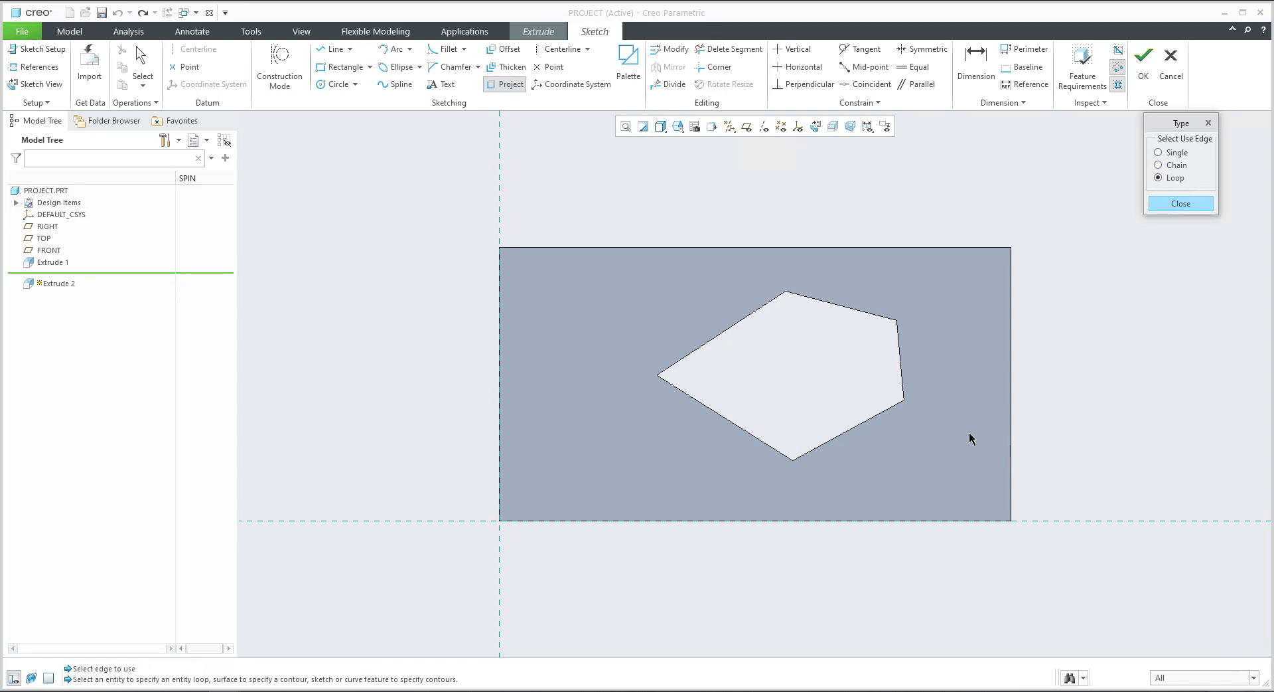
pyautogui.moveTo(935, 364)
pyautogui.mouseDown(button='middle')
pyautogui.moveTo(927, 313)
pyautogui.moveTo(933, 392)
pyautogui.moveTo(964, 379)
pyautogui.mouseUp(button='middle')
pyautogui.click(964, 380)
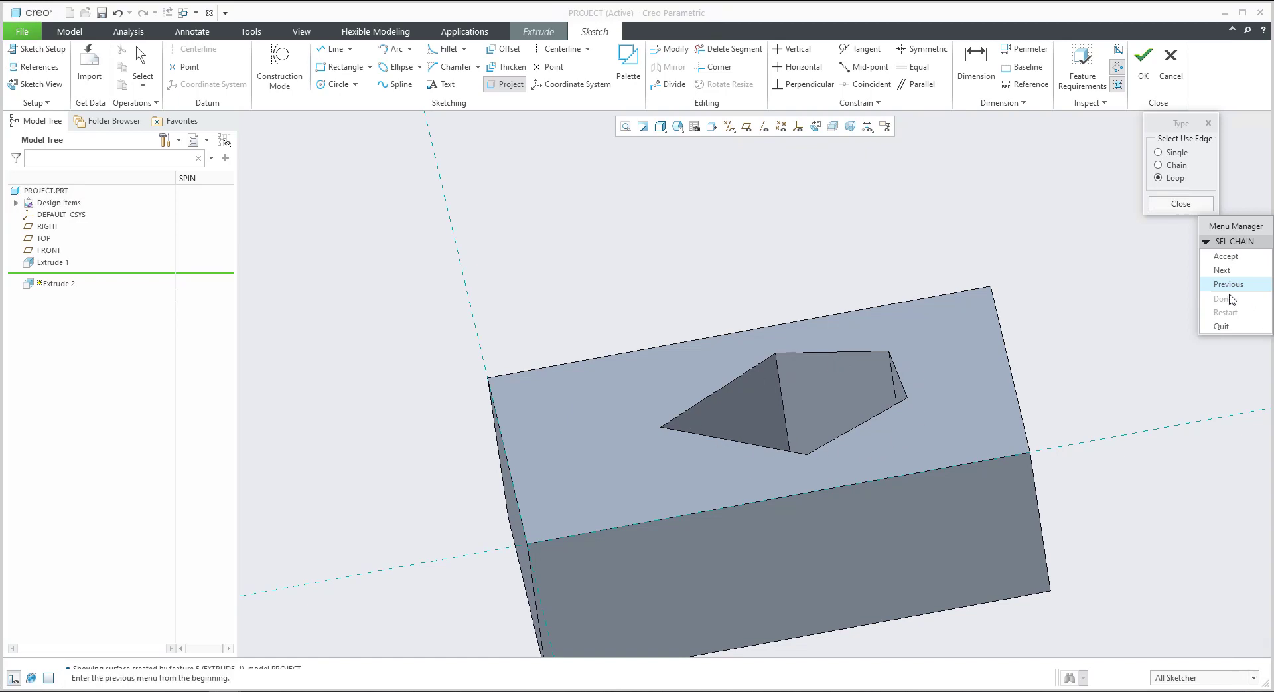
pyautogui.click(1223, 270)
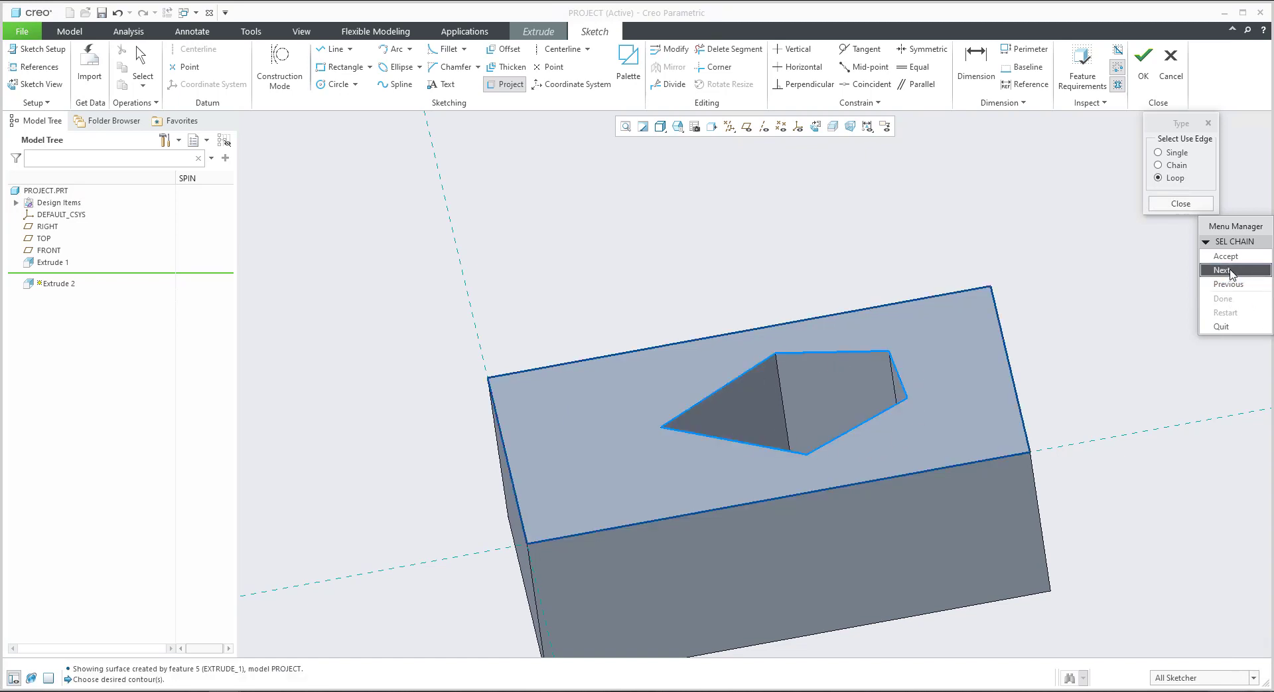
pyautogui.click(1231, 271)
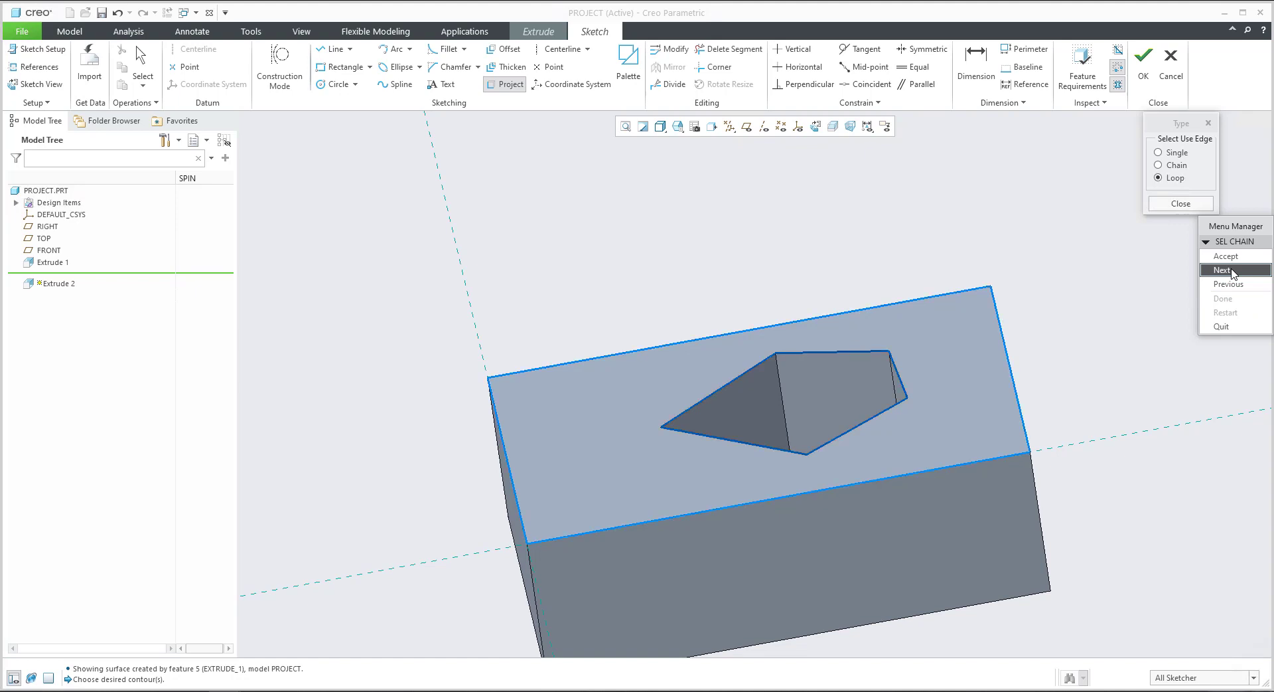
pyautogui.click(1231, 271)
pyautogui.click(1227, 257)
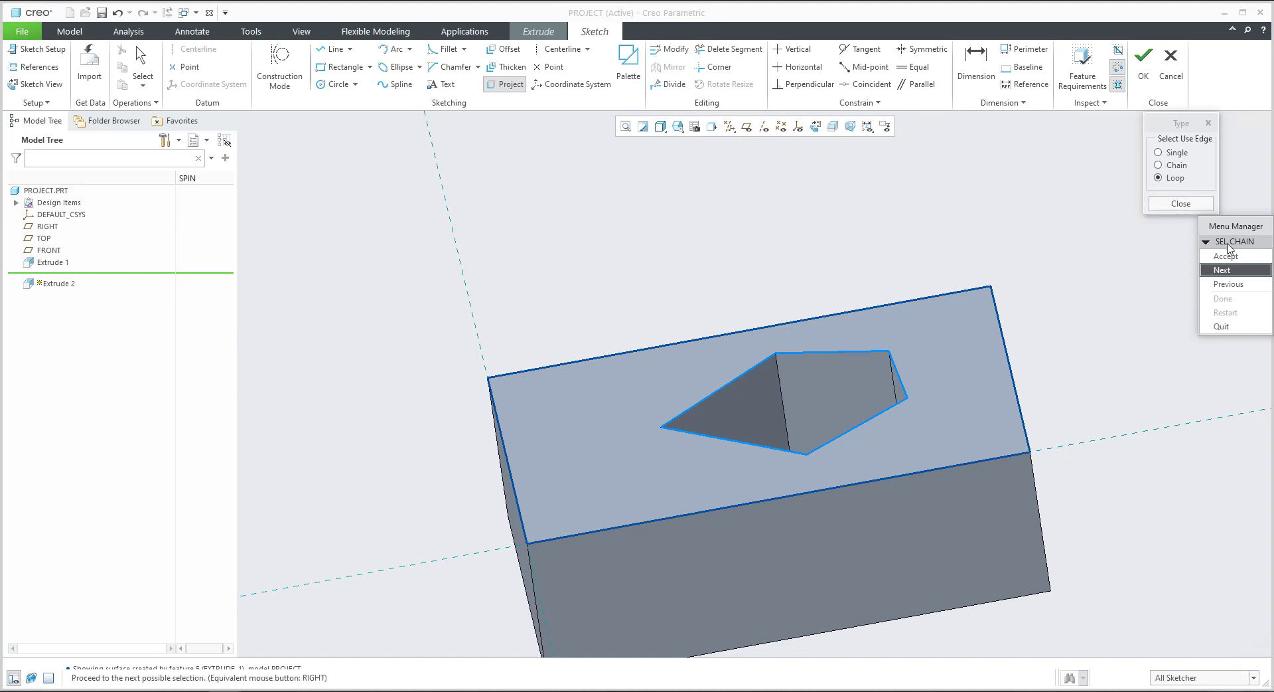
pyautogui.click(1226, 256)
pyautogui.click(1146, 73)
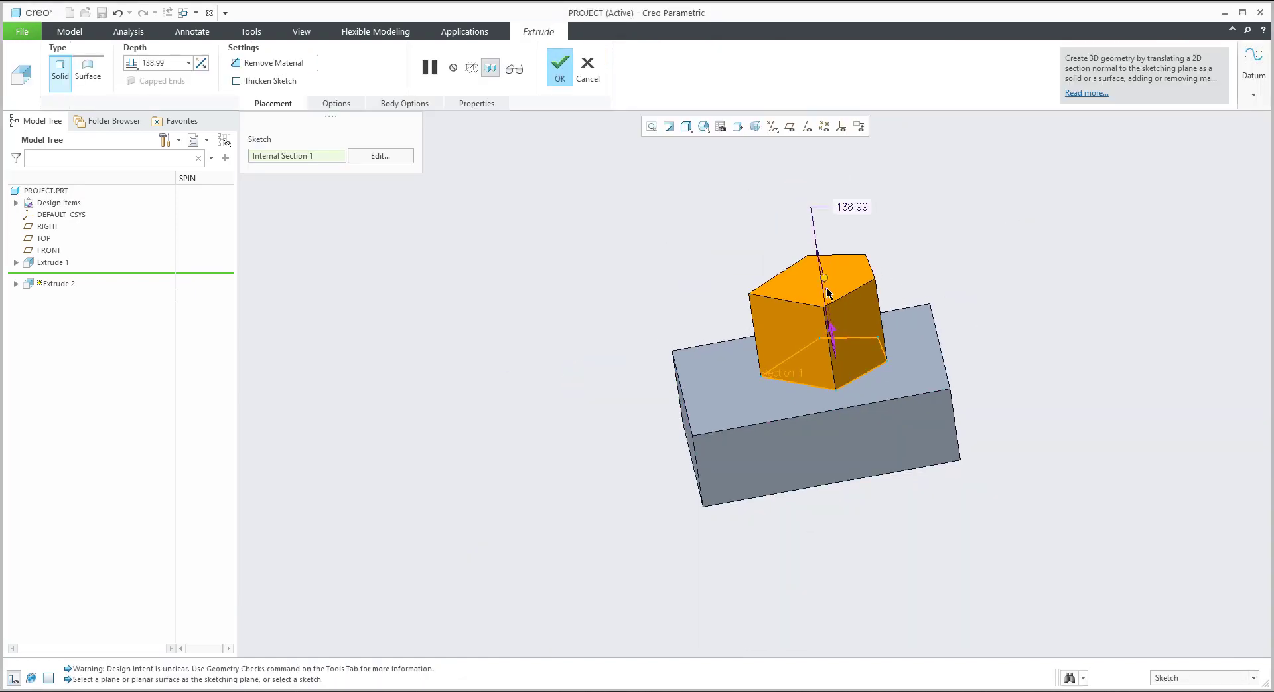
# Complete the pentagon extrude with its depth pulled down into the block.
pyautogui.moveTo(824, 279); pyautogui.dragTo(835, 368)
pyautogui.moveTo(835, 369); pyautogui.dragTo(774, 224, button='middle')
pyautogui.middleClick(771, 365)
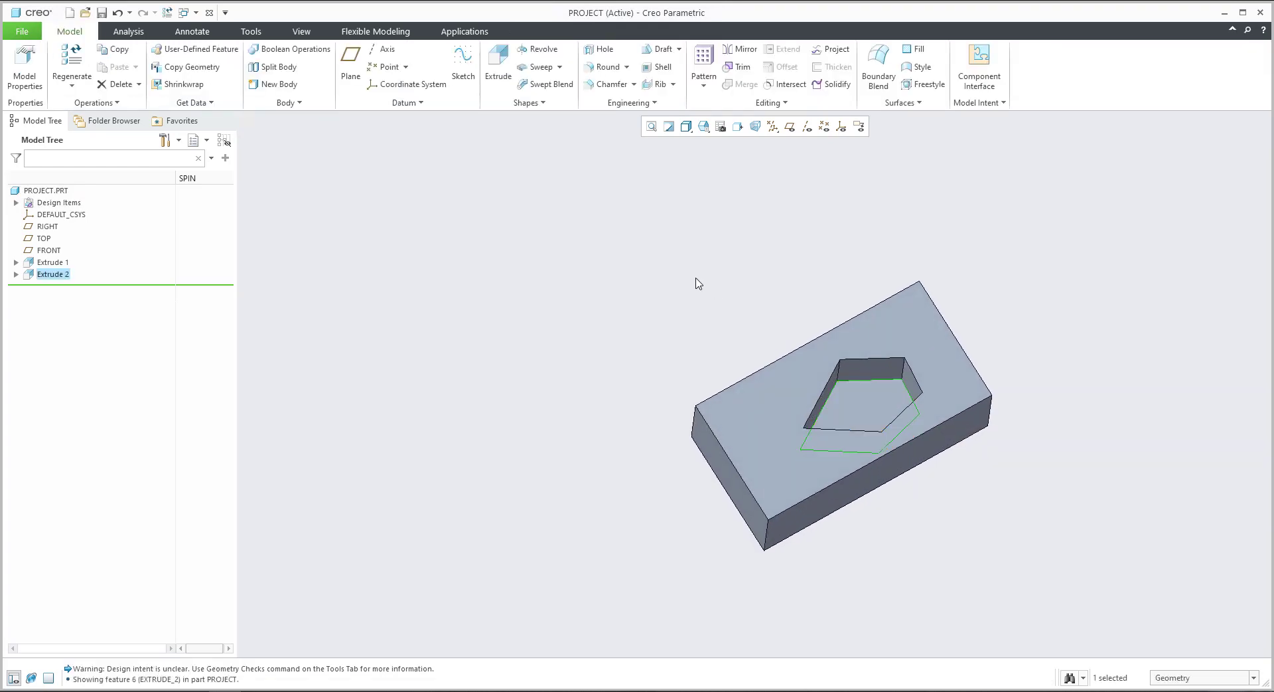
# Delete the Extrude 2 feature from the model tree.
pyautogui.moveTo(788, 396)
pyautogui.mouseDown(button='middle')
pyautogui.moveTo(763, 205)
pyautogui.moveTo(743, 176)
pyautogui.mouseUp(button='middle')
pyautogui.click(50, 274)
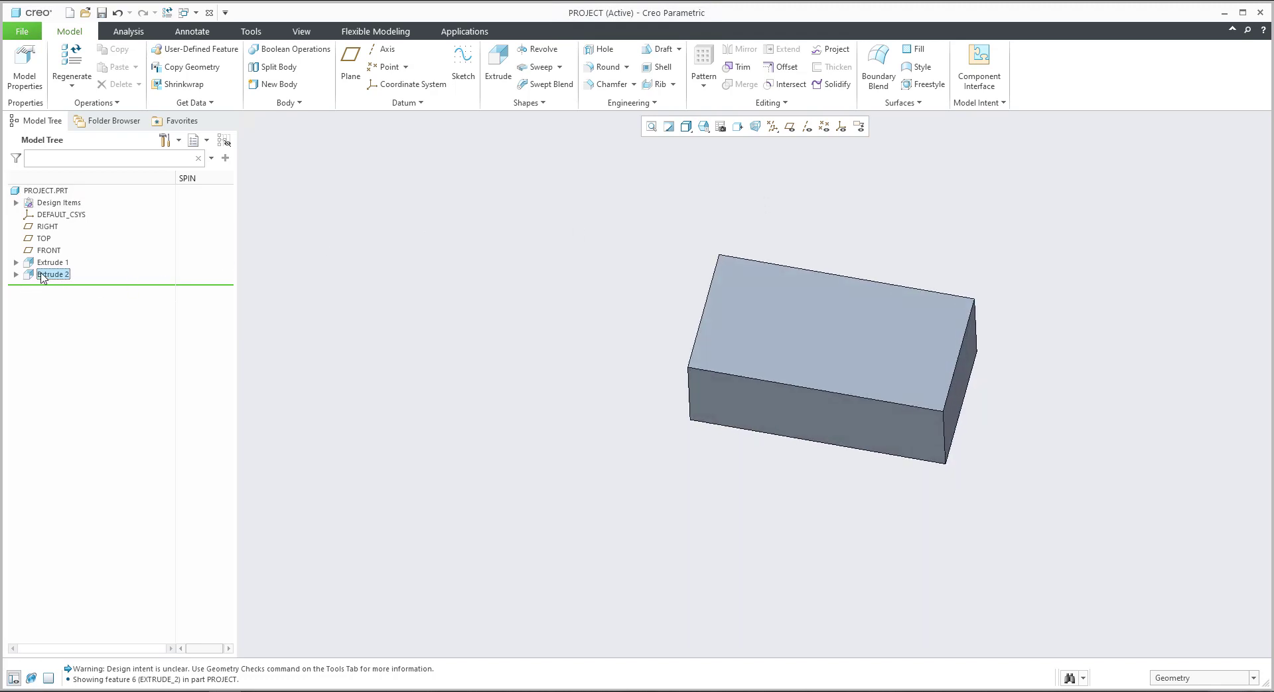
pyautogui.press('Delete')
pyautogui.click(614, 373)
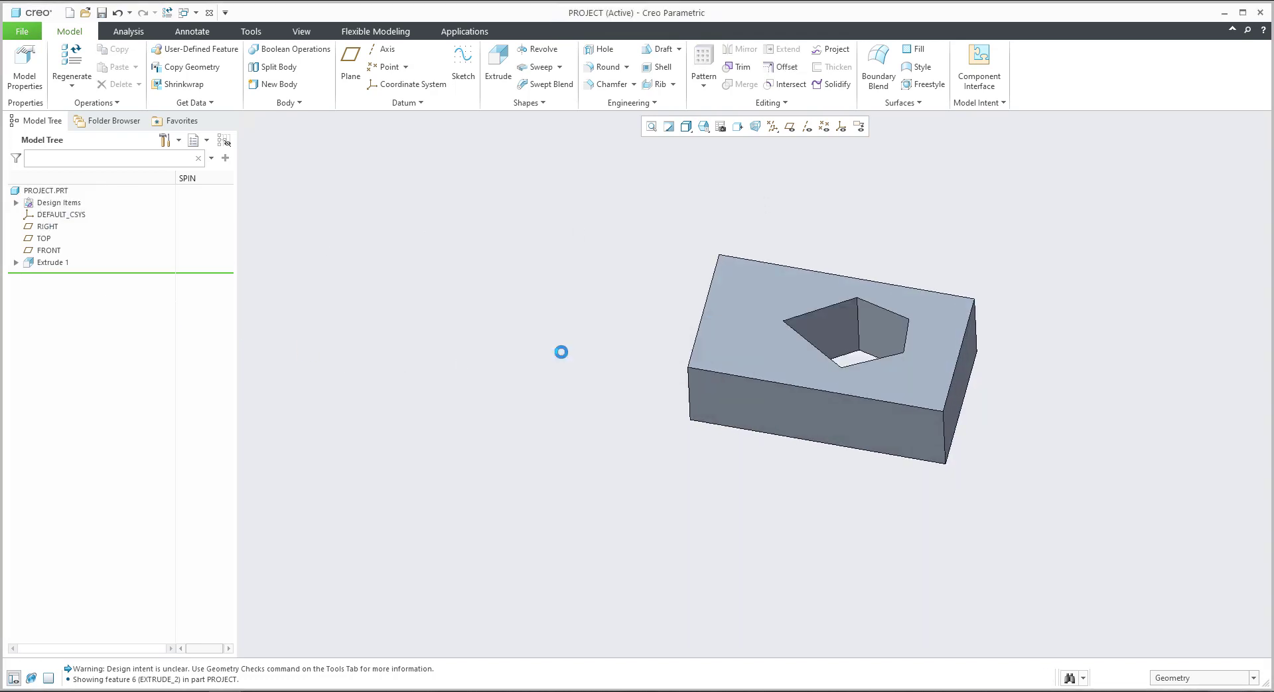
# Extrude a closed four-sided line outline on the top face into a 59.56-deep block.
pyautogui.click(499, 61)
pyautogui.click(731, 275)
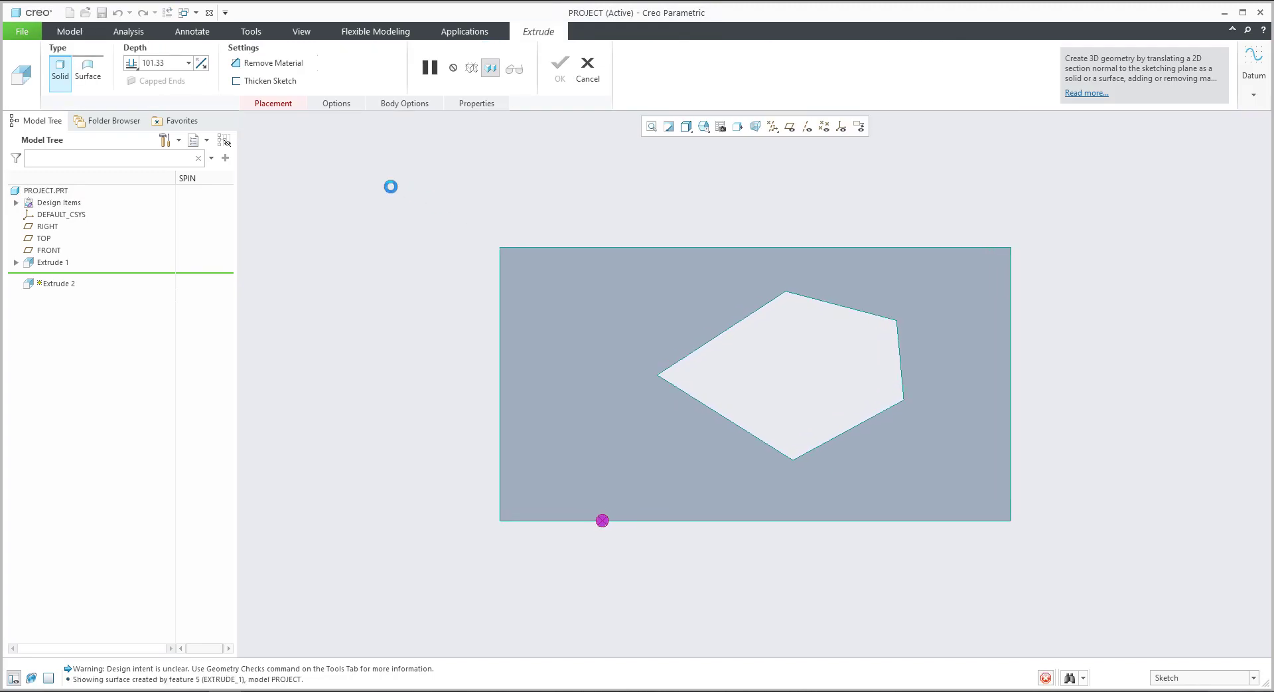
pyautogui.click(332, 52)
pyautogui.click(568, 306)
pyautogui.click(541, 362)
pyautogui.click(589, 394)
pyautogui.click(568, 306)
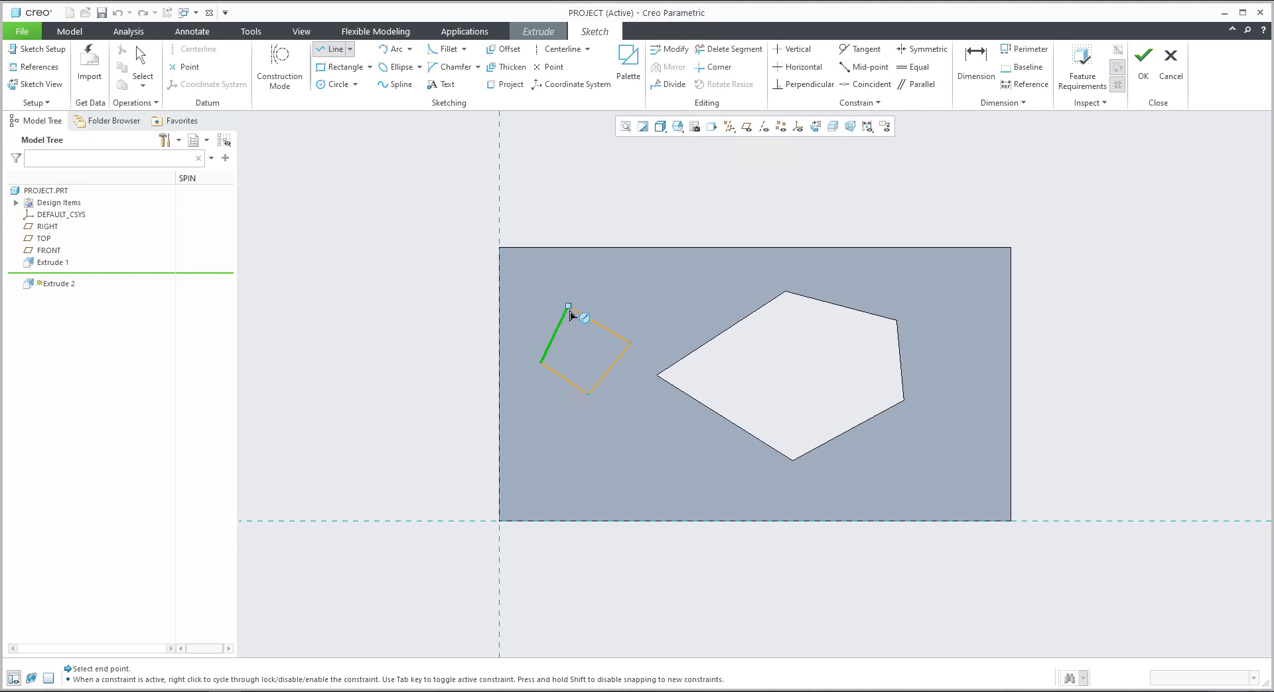
pyautogui.middleClick(622, 294)
pyautogui.click(1137, 73)
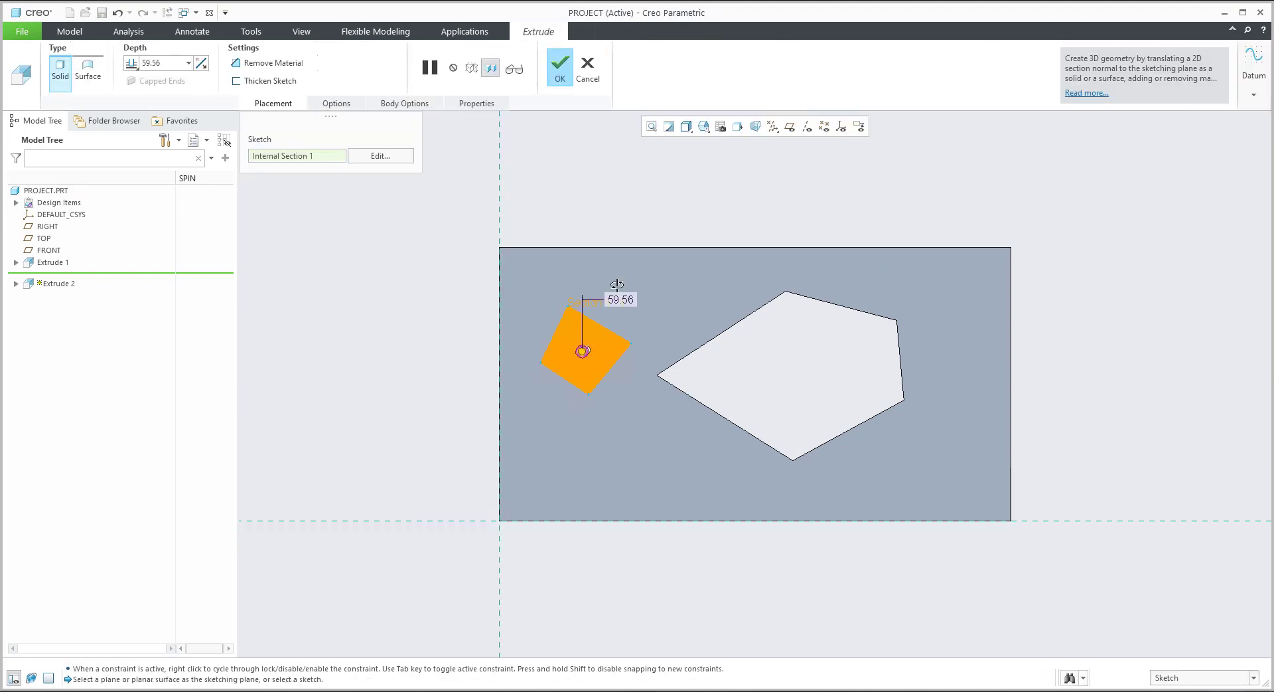
pyautogui.middleClick(683, 214)
pyautogui.click(675, 220)
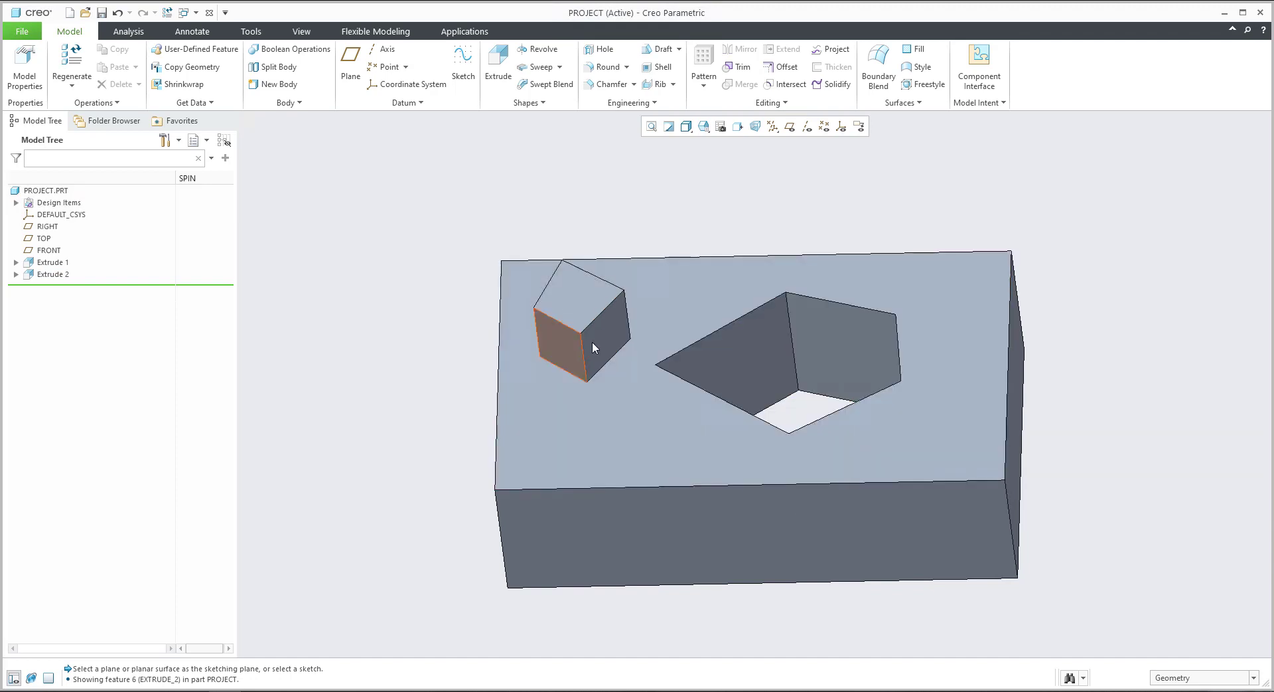
# Start a new extrude sketched on the block's top face.
pyautogui.click(505, 69)
pyautogui.click(684, 294)
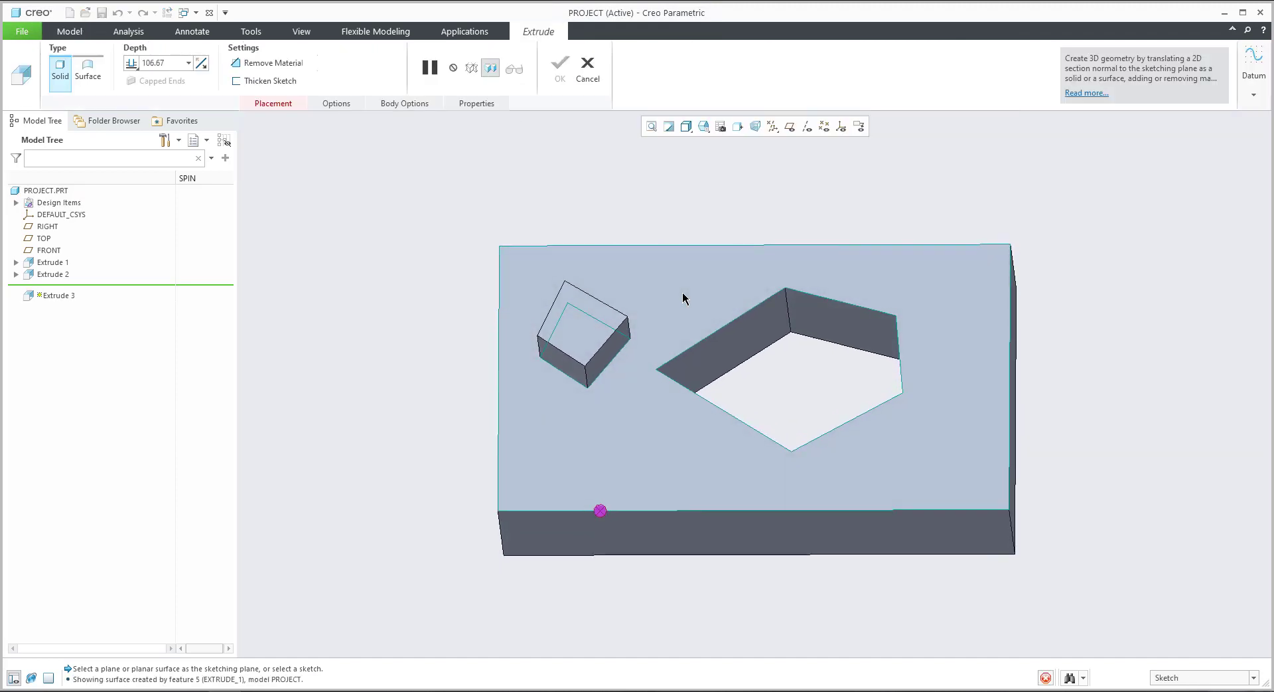
pyautogui.moveTo(655, 293)
pyautogui.mouseDown(button='middle')
pyautogui.moveTo(653, 257)
pyautogui.moveTo(574, 396)
pyautogui.mouseUp(button='middle')
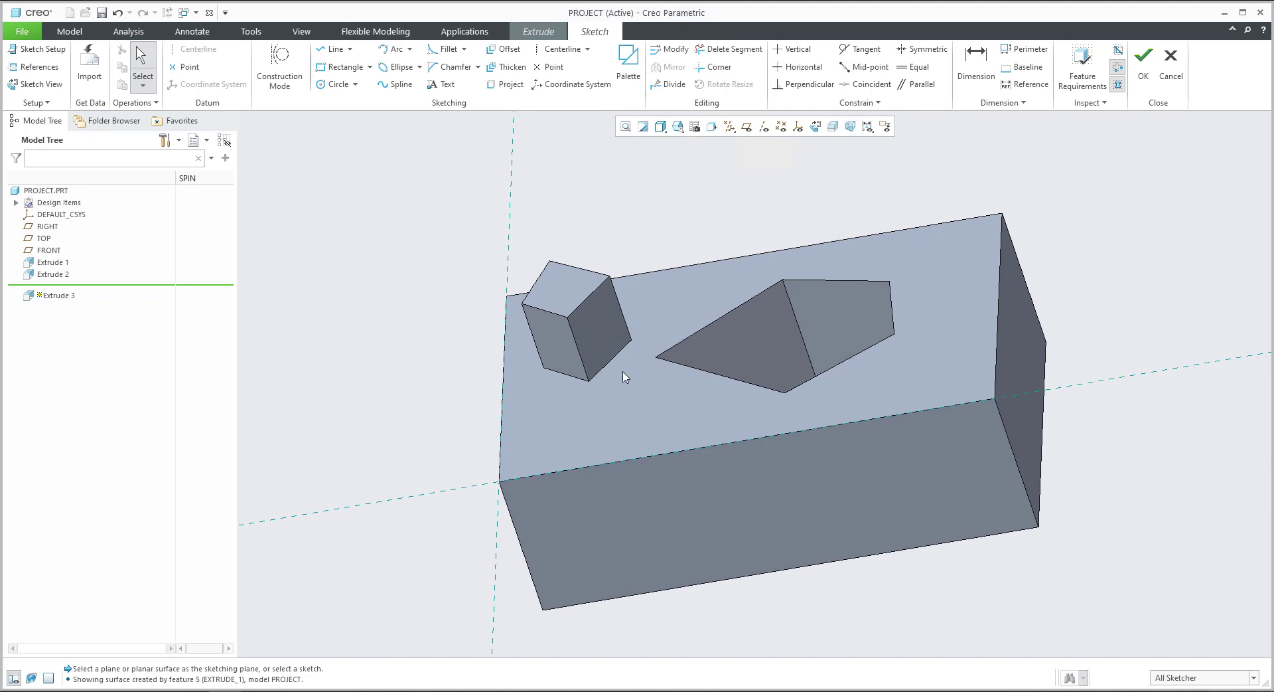
# Project the small cube's contour loop from the top face into the sketch.
pyautogui.click(504, 84)
pyautogui.click(1168, 178)
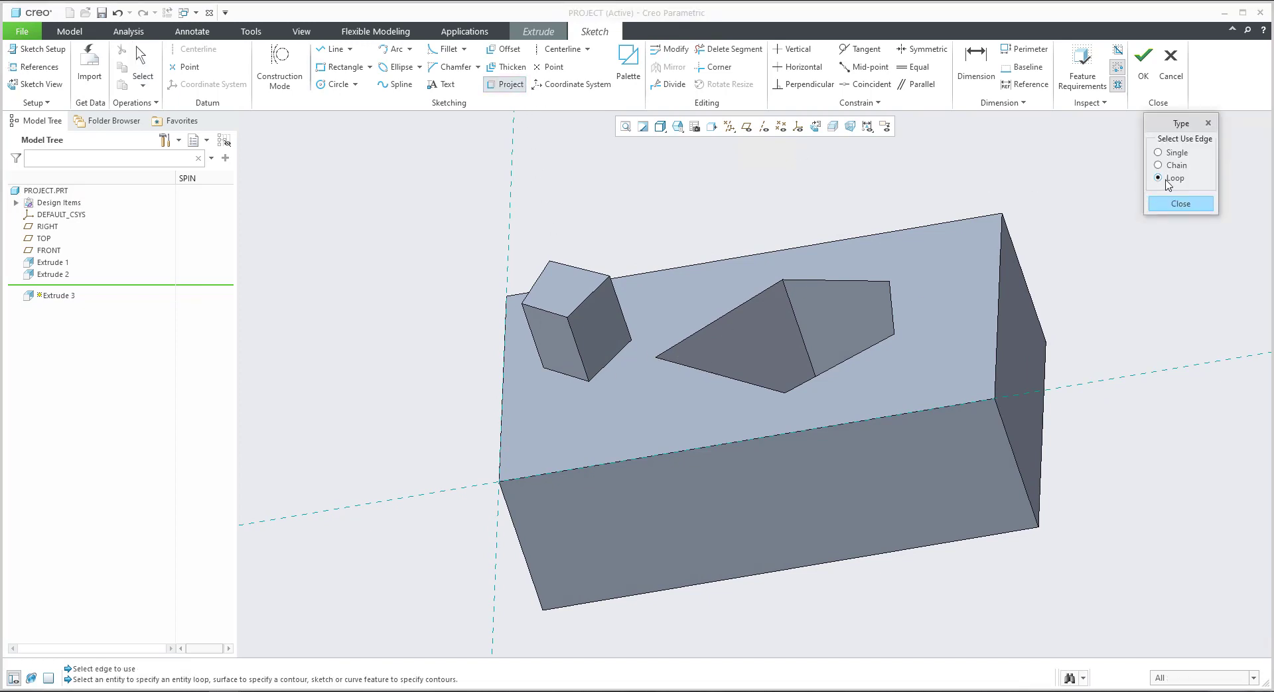
pyautogui.click(963, 264)
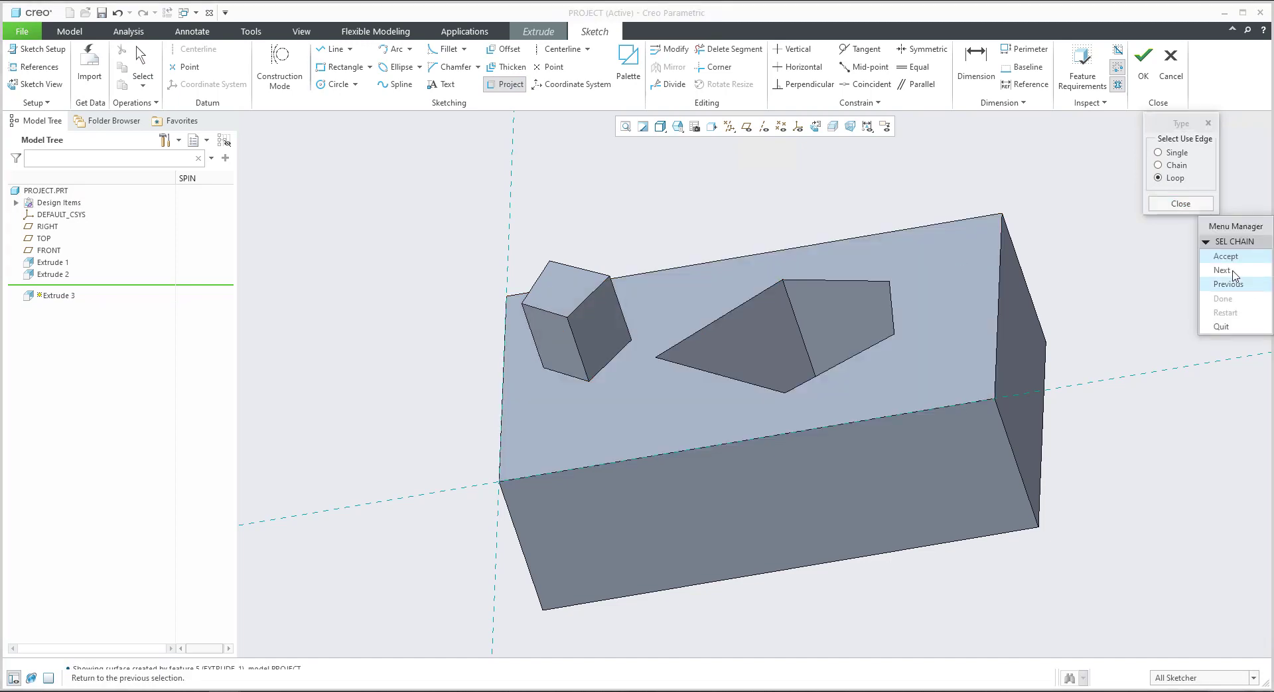
pyautogui.click(1227, 270)
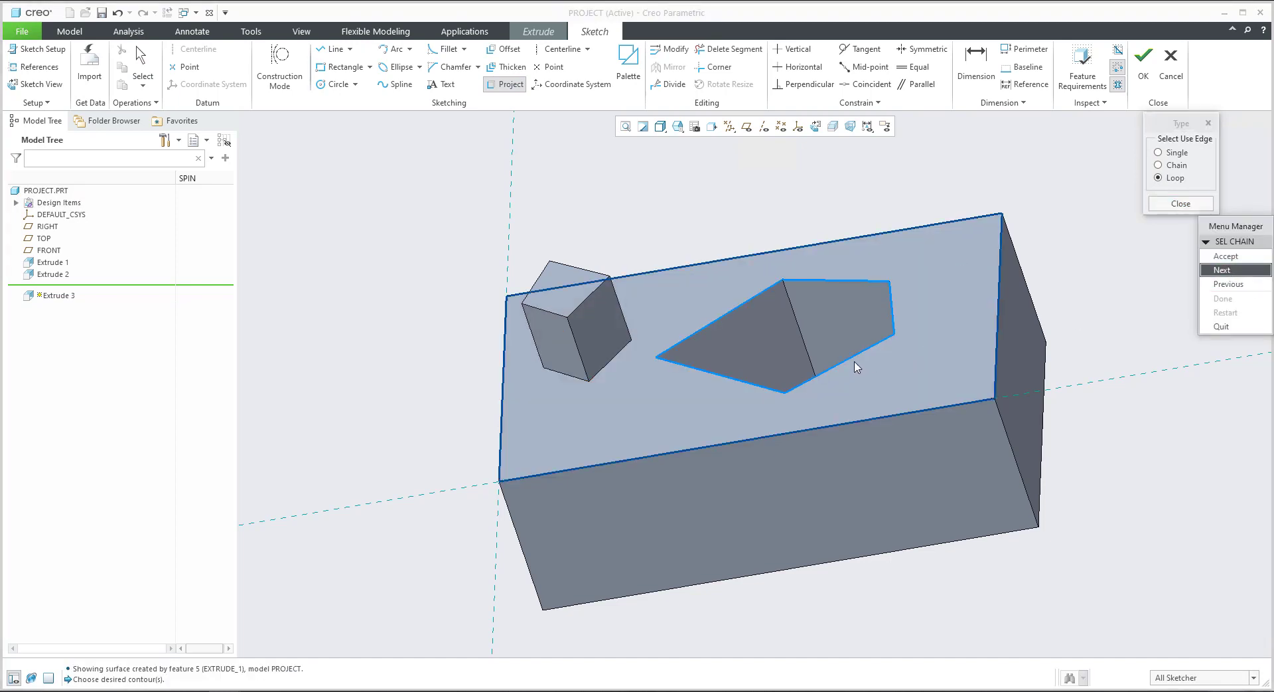
pyautogui.click(1223, 271)
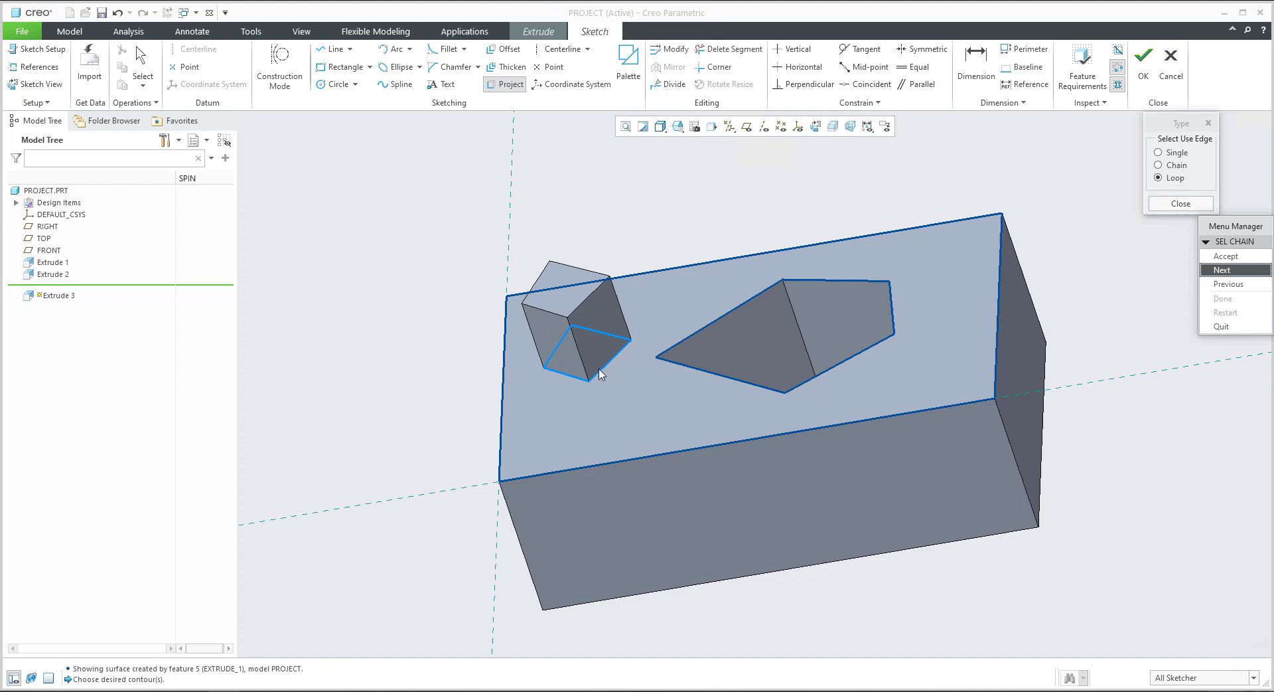
pyautogui.click(1223, 270)
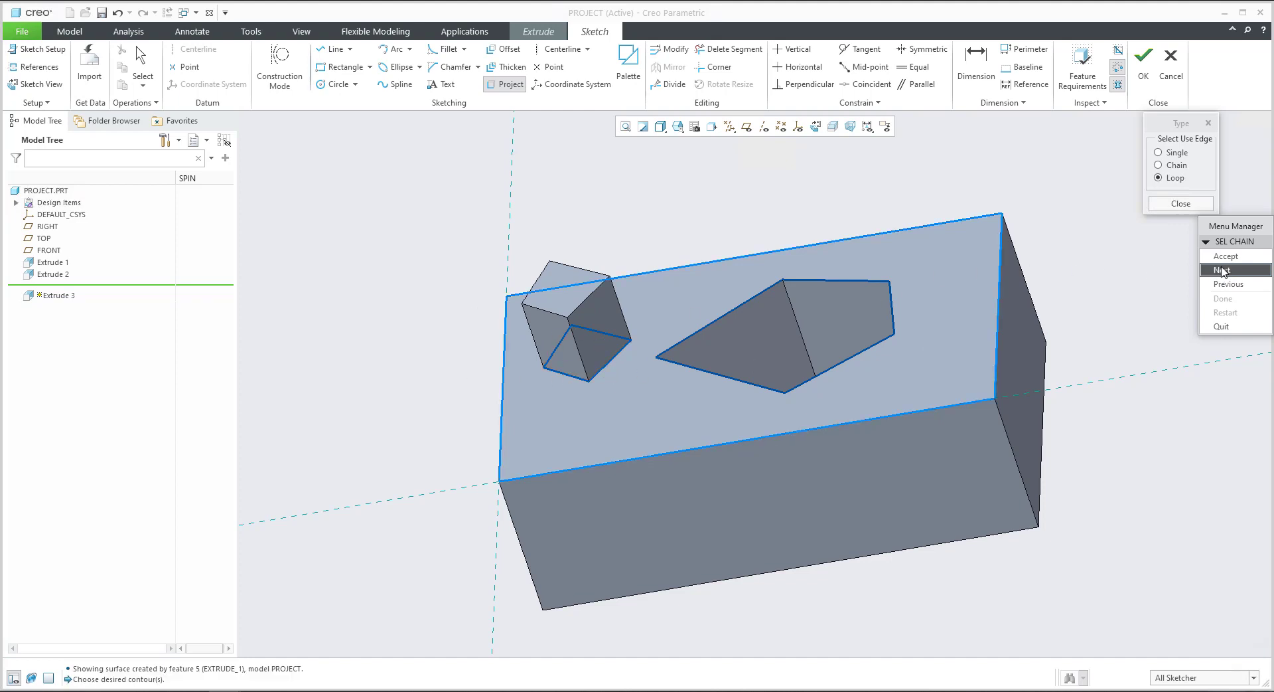
pyautogui.click(1223, 271)
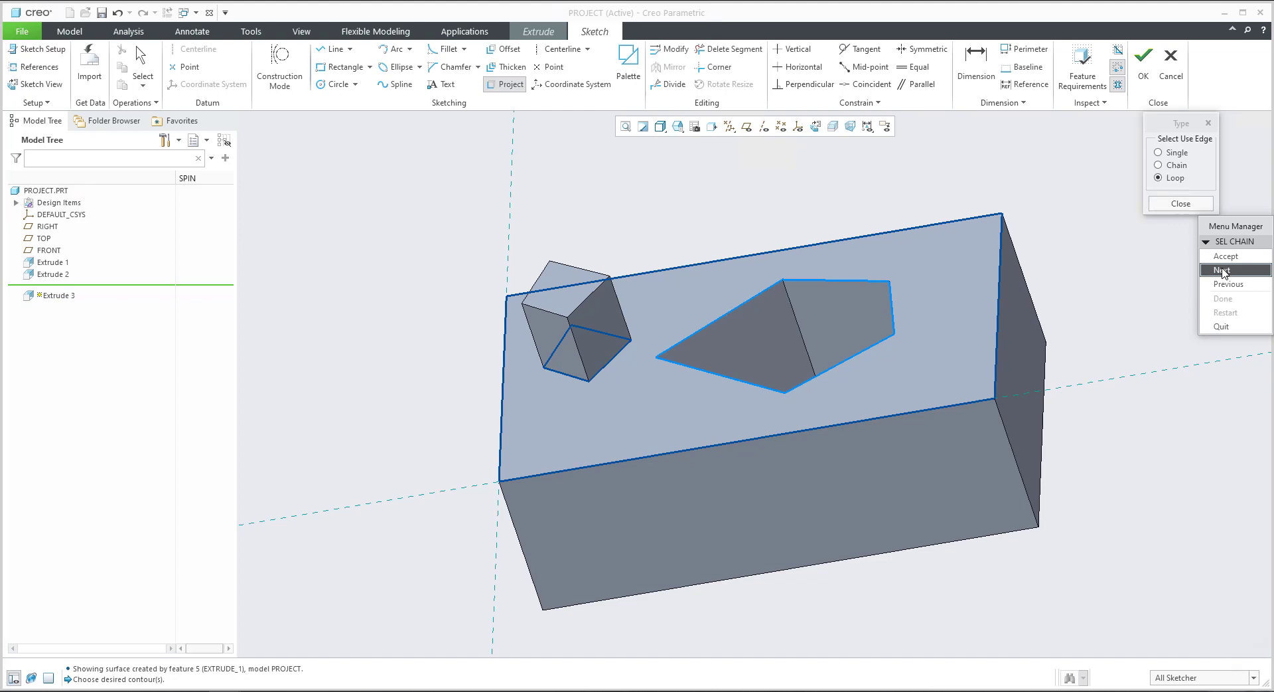
pyautogui.click(1223, 271)
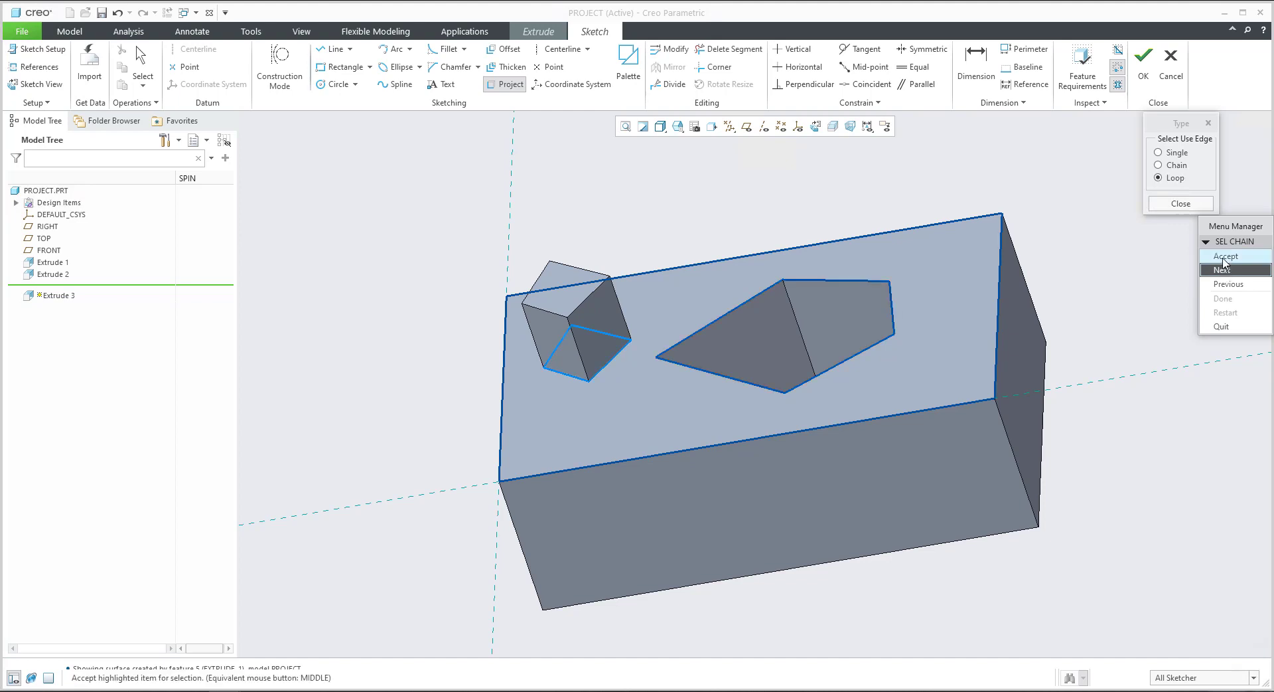
pyautogui.click(1225, 257)
pyautogui.click(1173, 207)
# Complete Extrude 3 as a 59.56-deep material-removing extrude of the projected outline.
pyautogui.click(1144, 66)
pyautogui.moveTo(564, 293); pyautogui.dragTo(568, 257)
pyautogui.middleClick(683, 266)
pyautogui.moveTo(652, 218)
pyautogui.mouseDown(button='middle')
pyautogui.moveTo(646, 165)
pyautogui.moveTo(638, 211)
pyautogui.mouseUp(button='middle')
pyautogui.click(15, 274)
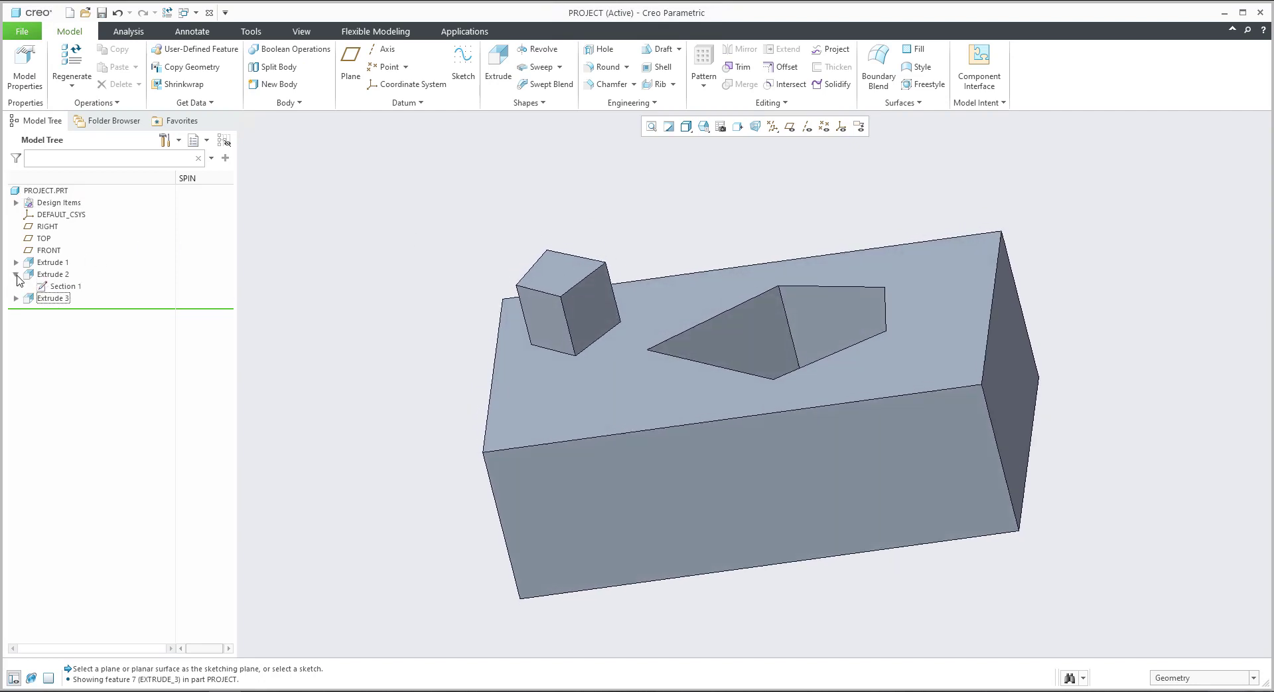
# Stretch Extrude 2's section into a wider, skewed footprint reaching toward the five-sided hole.
pyautogui.click(41, 289)
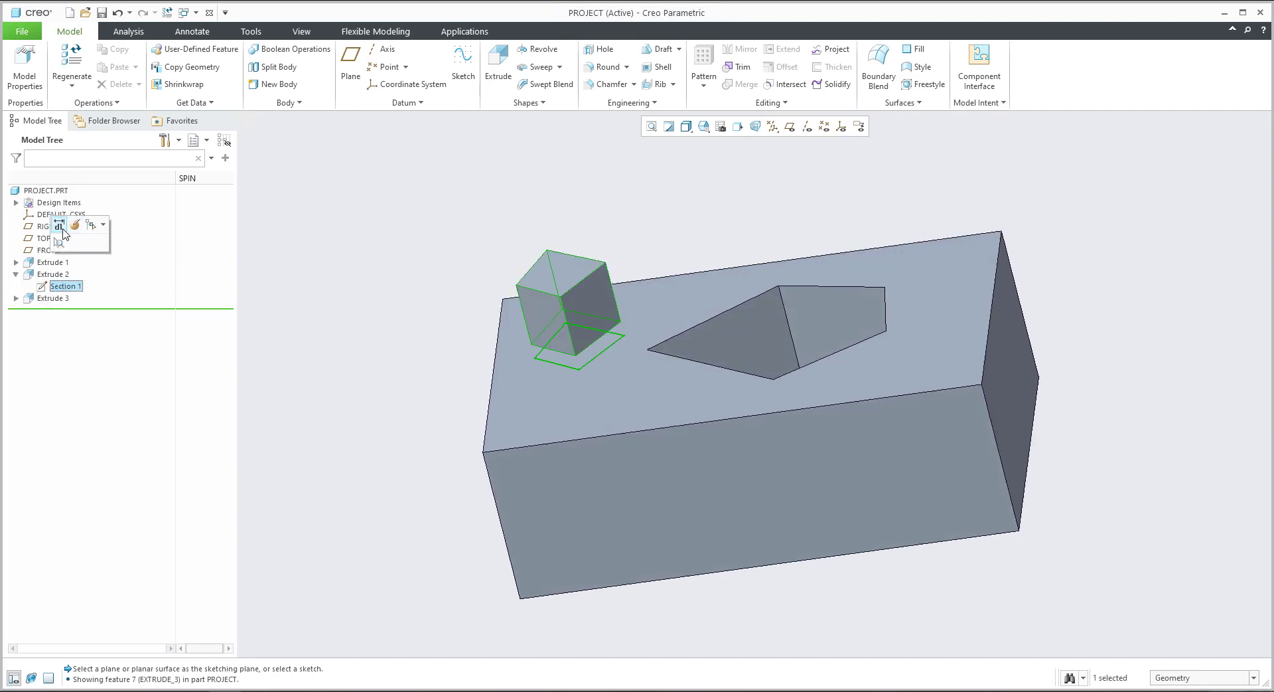
pyautogui.click(66, 229)
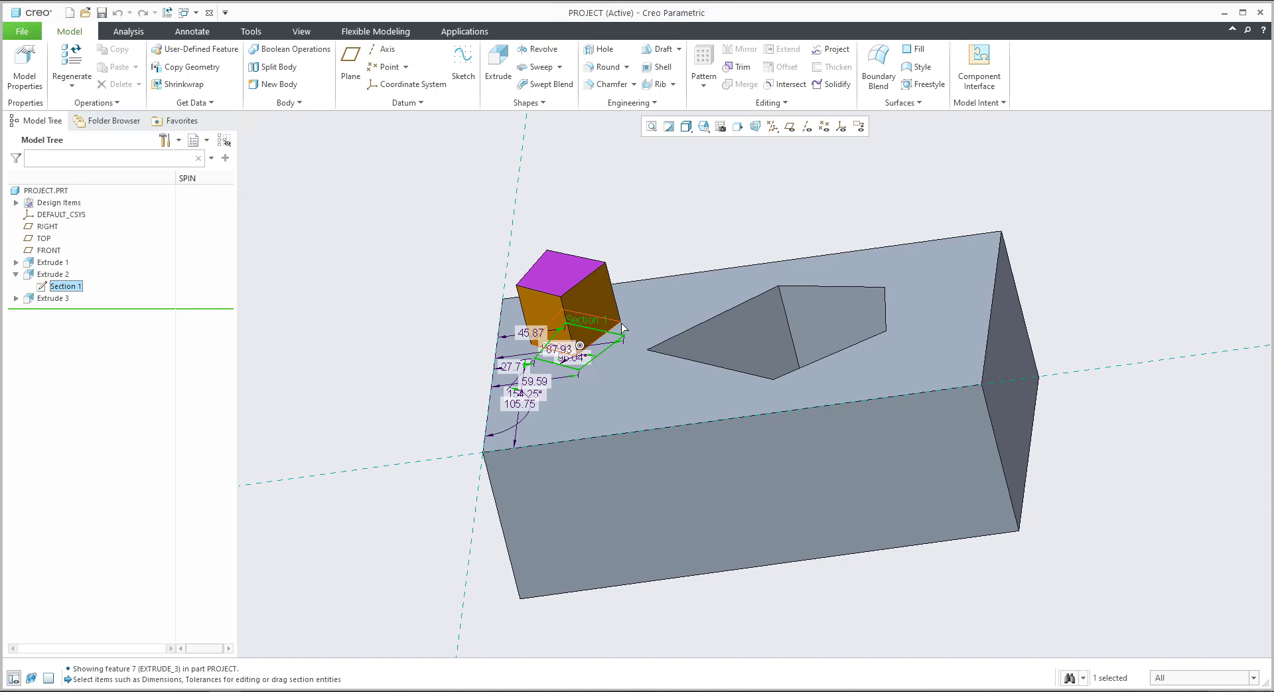
pyautogui.moveTo(639, 330); pyautogui.dragTo(650, 313)
pyautogui.click(672, 223)
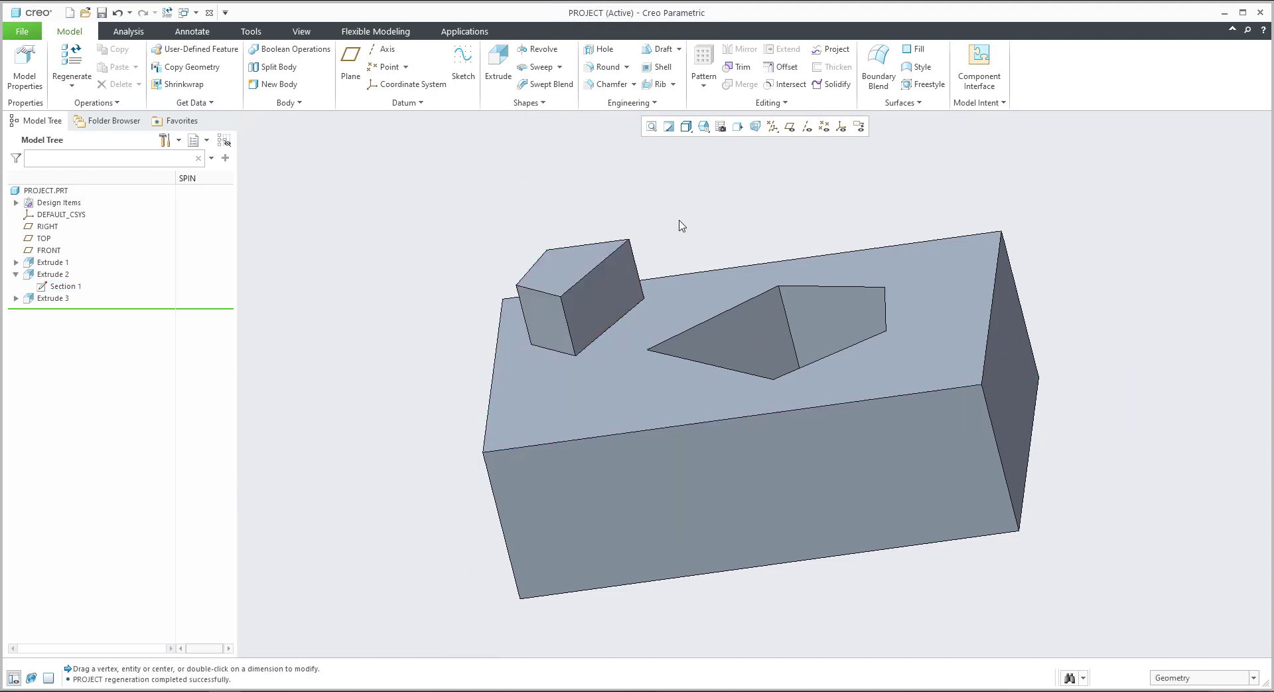
pyautogui.moveTo(681, 232)
pyautogui.mouseDown(button='middle')
pyautogui.moveTo(679, 208)
pyautogui.moveTo(686, 239)
pyautogui.mouseUp(button='middle')
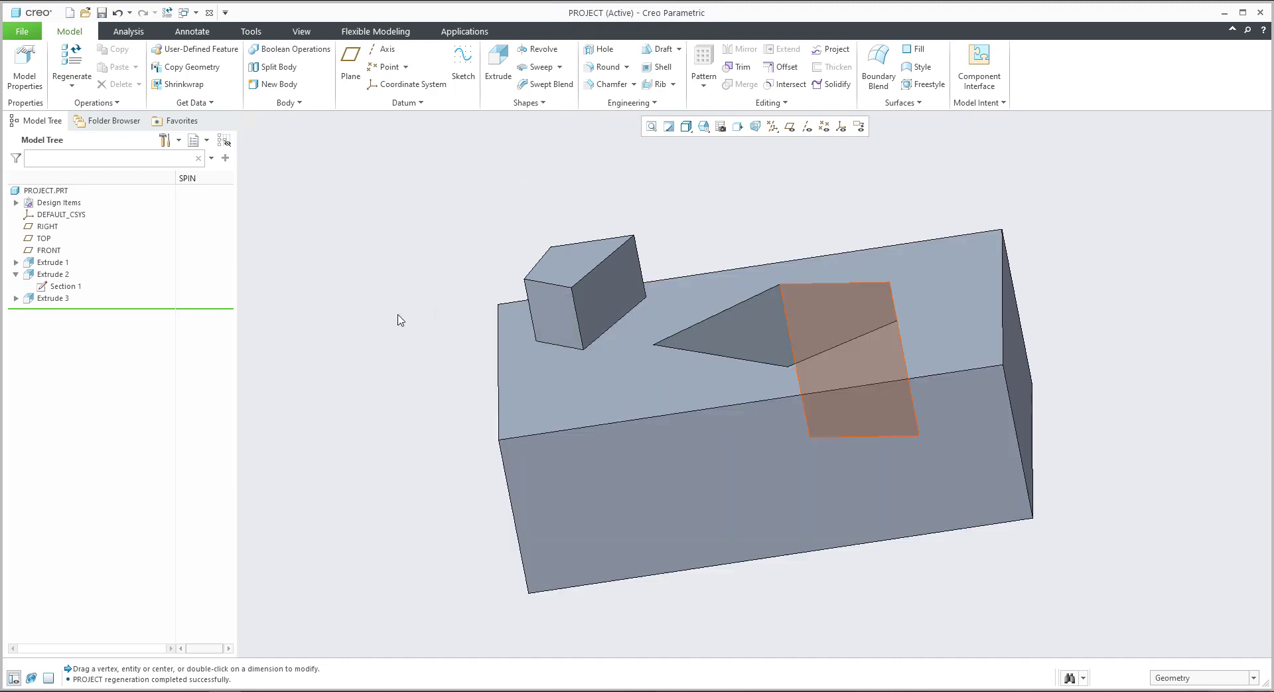
# Delete Extrude 1 along with its two dependent extrusions.
pyautogui.click(44, 262)
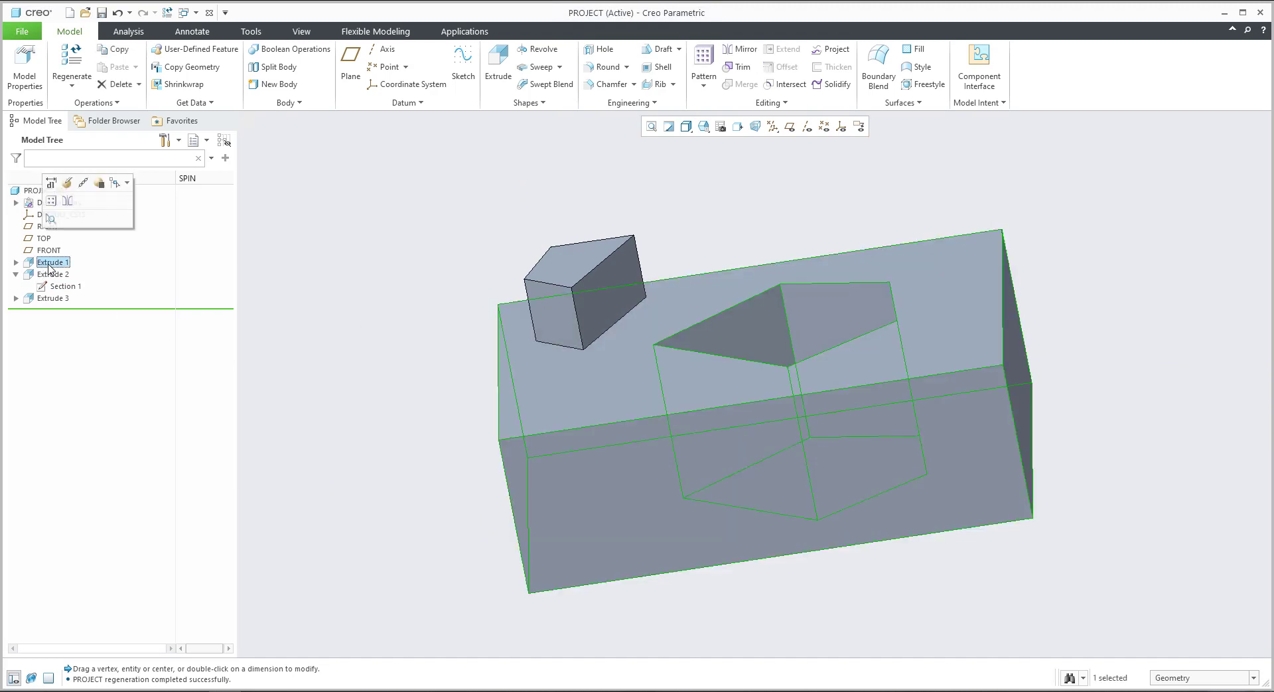
pyautogui.press('Delete')
pyautogui.click(578, 370)
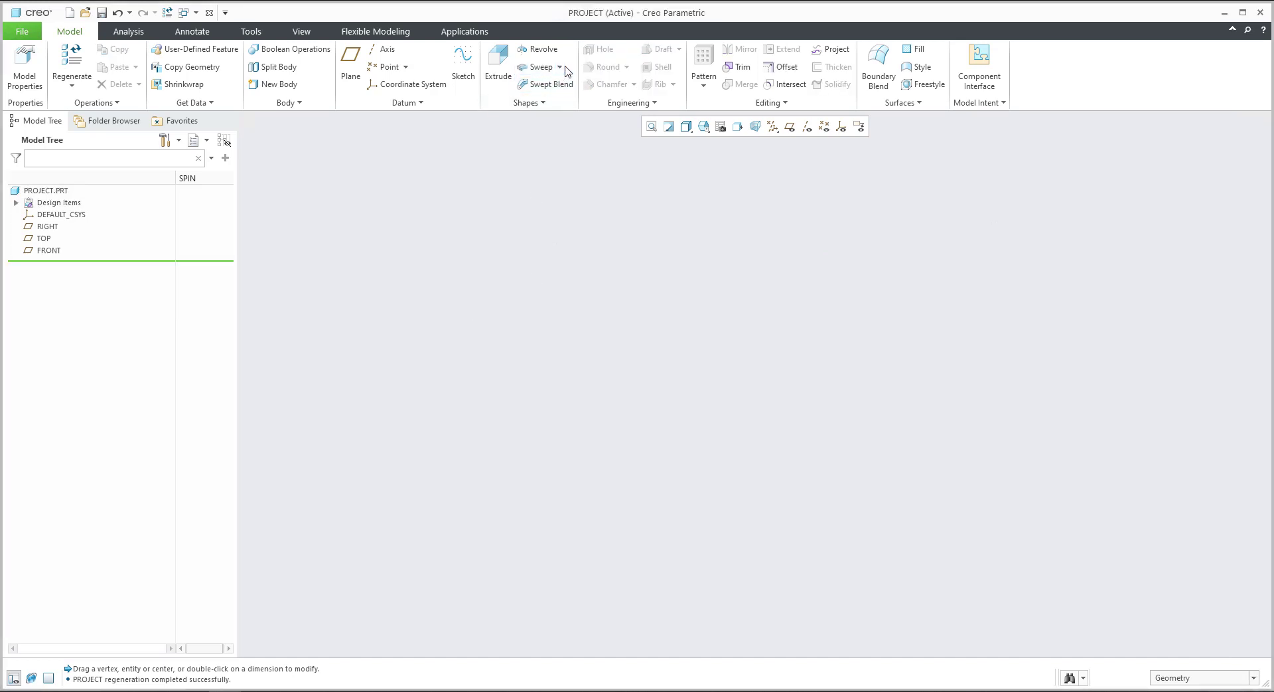
# Display the datum planes, reset to the default orientation, and start a new sketch.
pyautogui.click(543, 103)
pyautogui.click(740, 238)
pyautogui.click(790, 126)
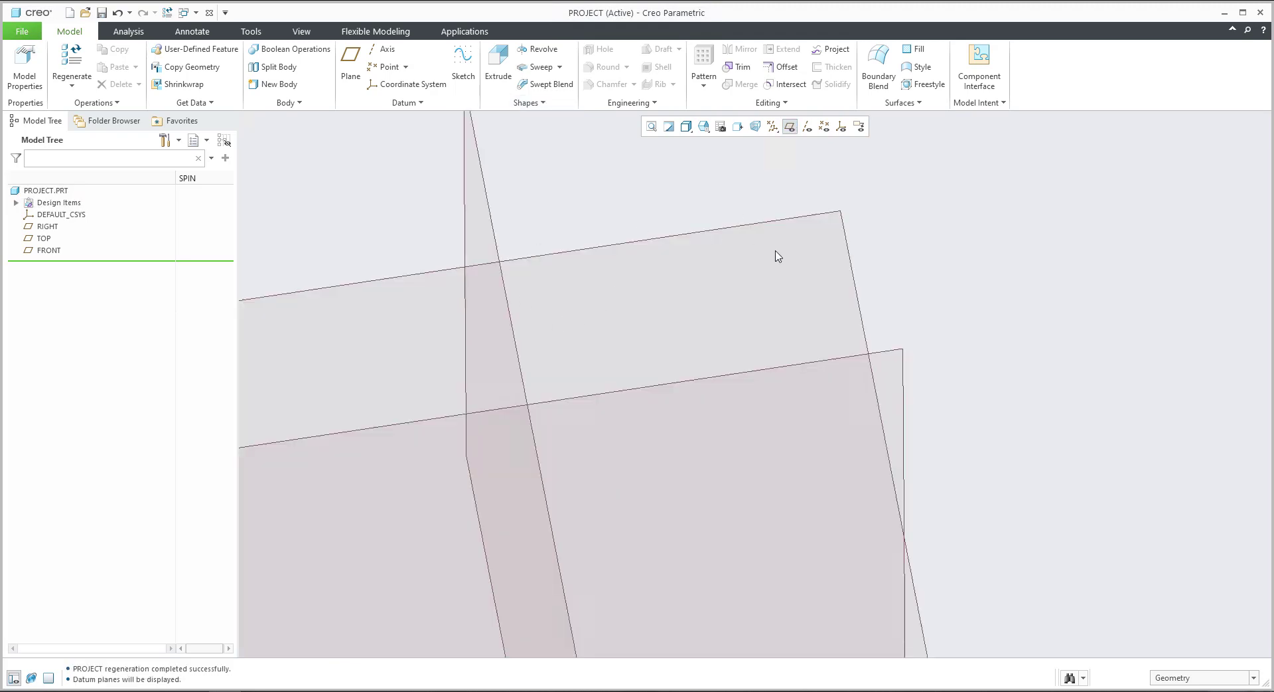
pyautogui.hotkey('ctrl', 'd')
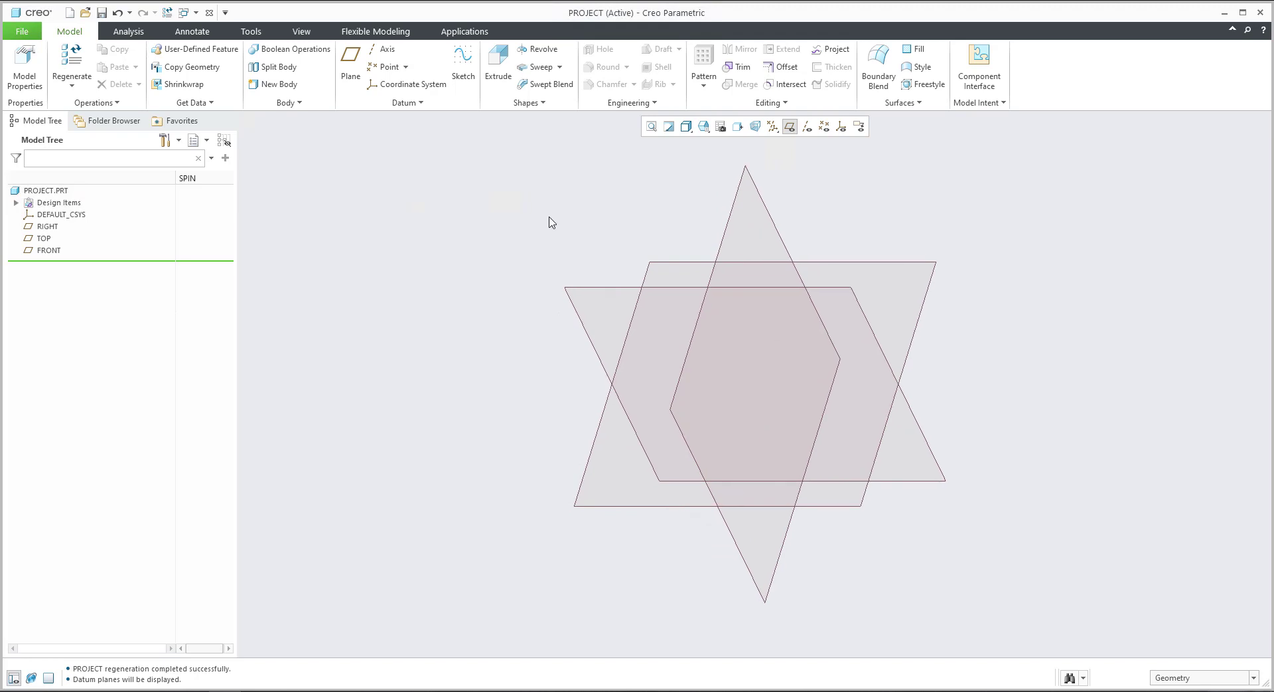
pyautogui.click(536, 103)
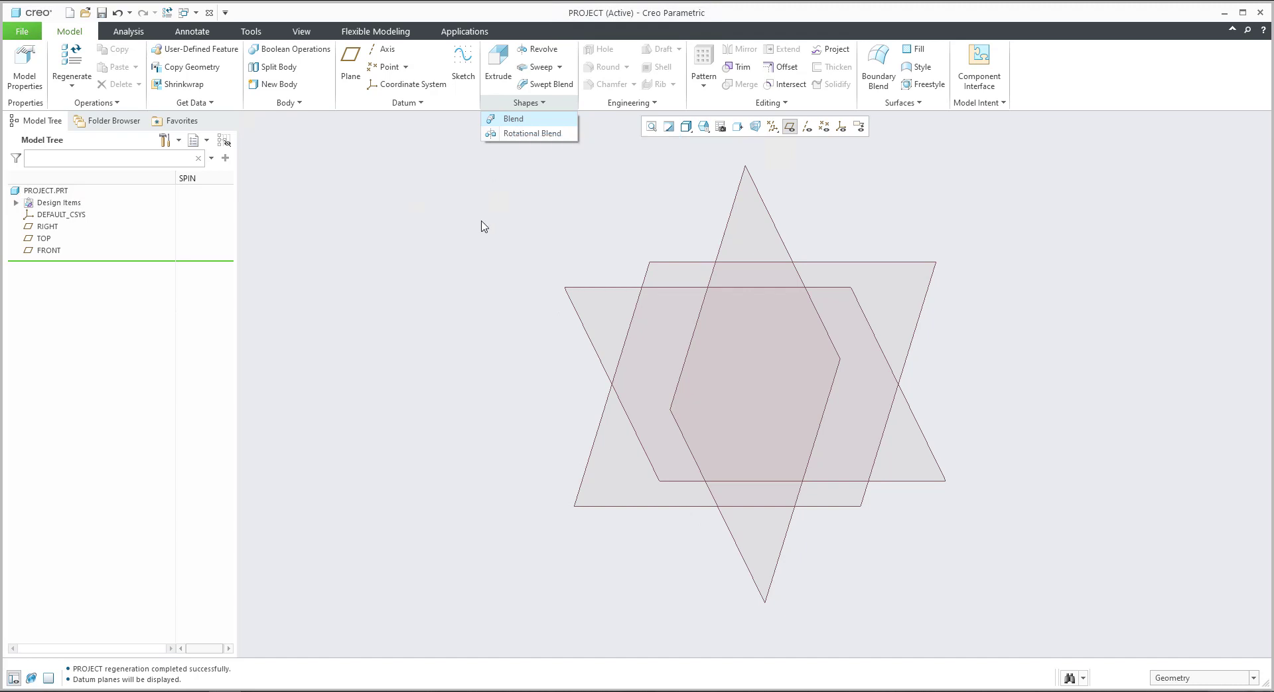
pyautogui.click(463, 63)
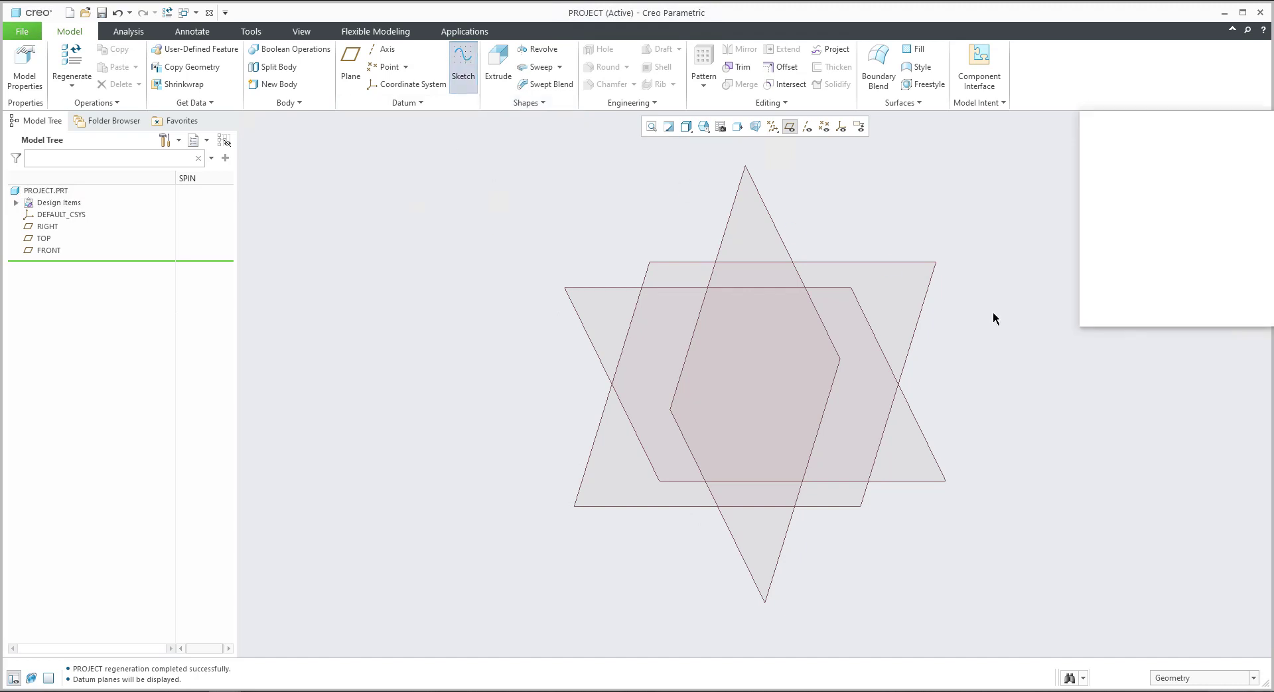
# Create Sketch 1: a 223.27 by 71.85 rectangle enclosing a smaller rectangle.
pyautogui.click(922, 304)
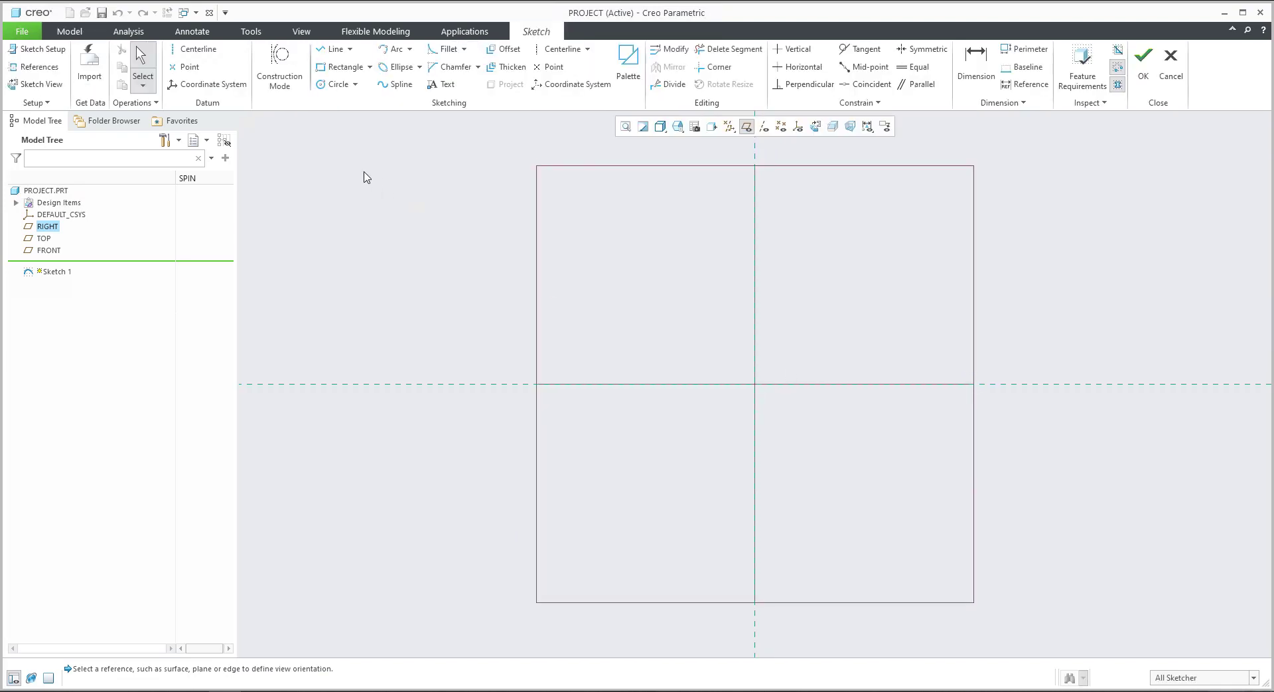
pyautogui.click(323, 67)
pyautogui.click(902, 271)
pyautogui.click(980, 292)
pyautogui.click(1052, 312)
pyautogui.middleClick(1061, 228)
pyautogui.click(1144, 61)
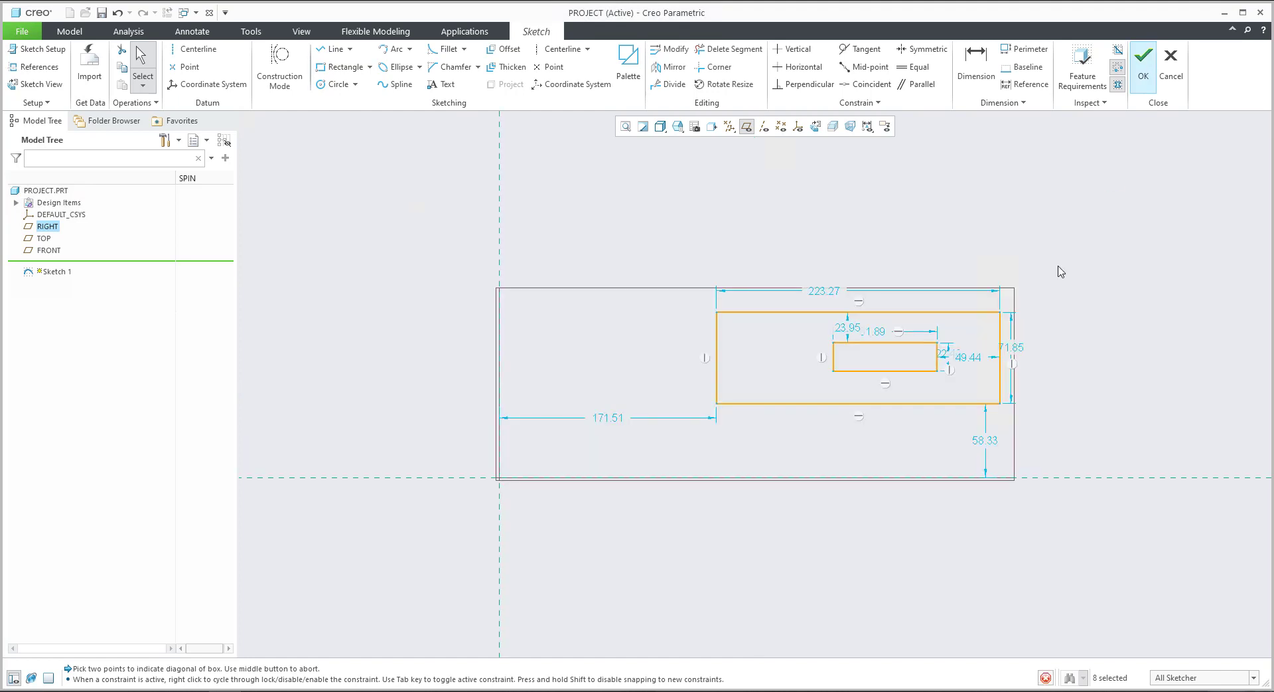
pyautogui.click(730, 225)
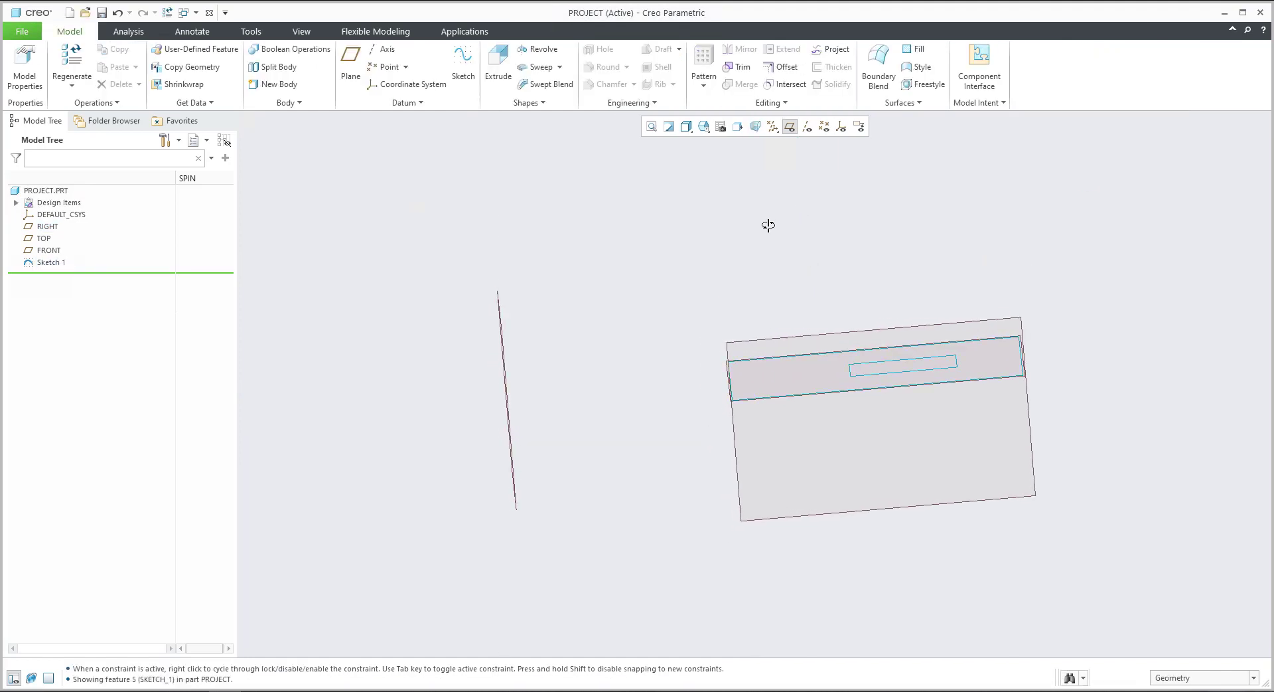
pyautogui.hotkey('ctrl', 'd')
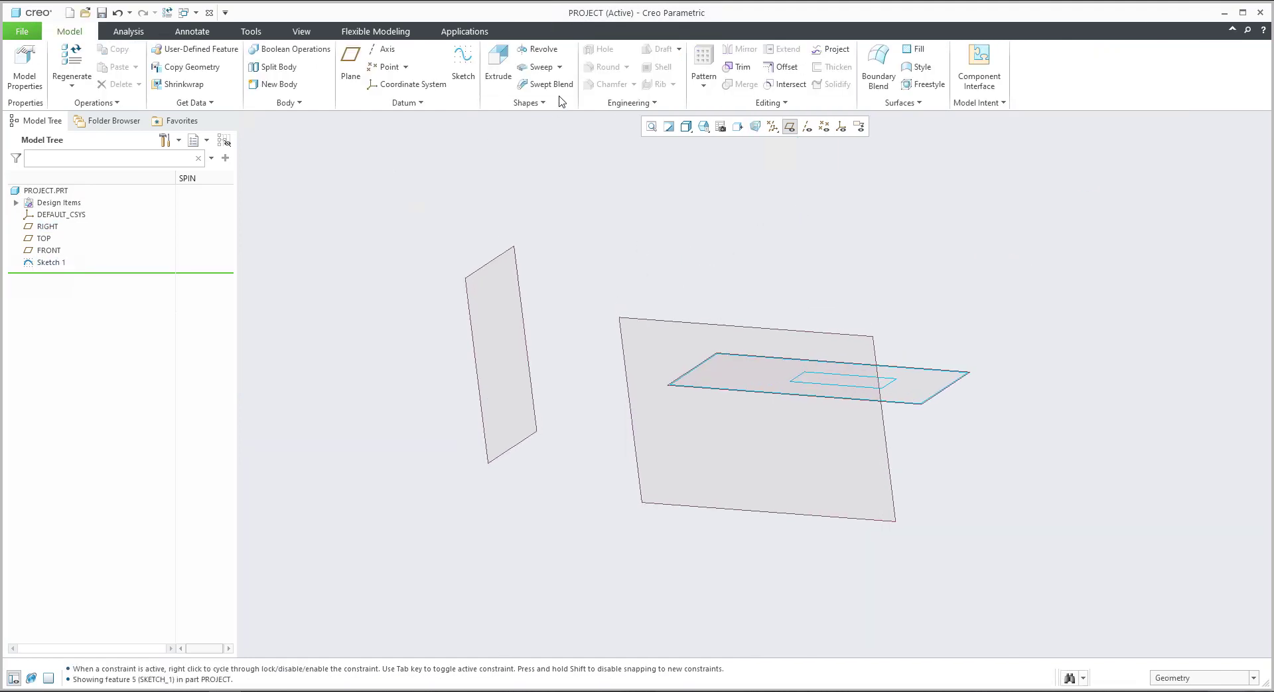
# Start a Blend feature and begin defining its first section.
pyautogui.click(542, 103)
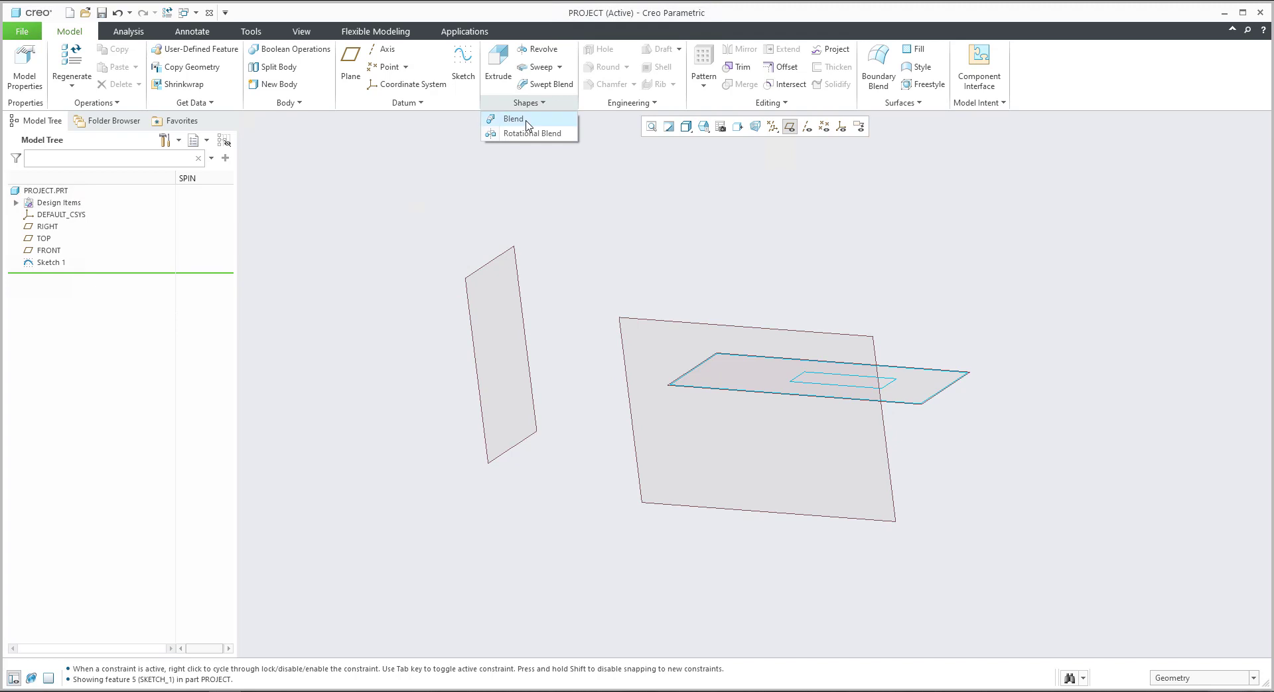
pyautogui.click(526, 121)
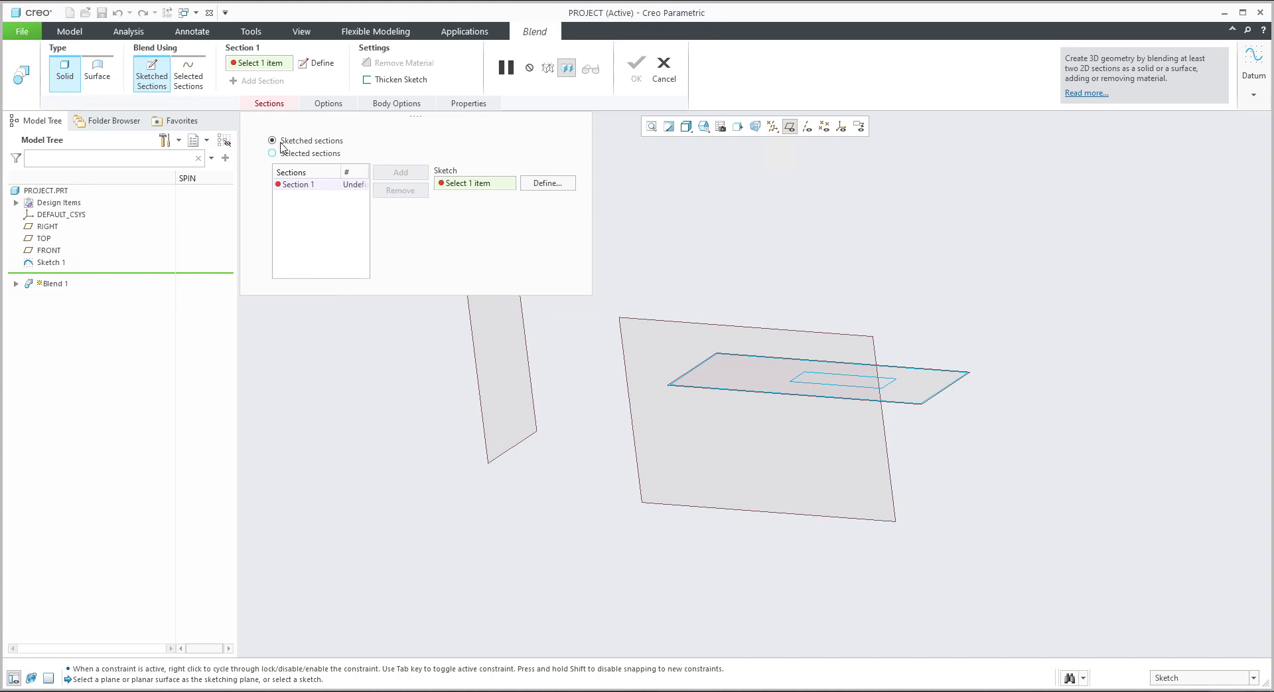
pyautogui.click(553, 183)
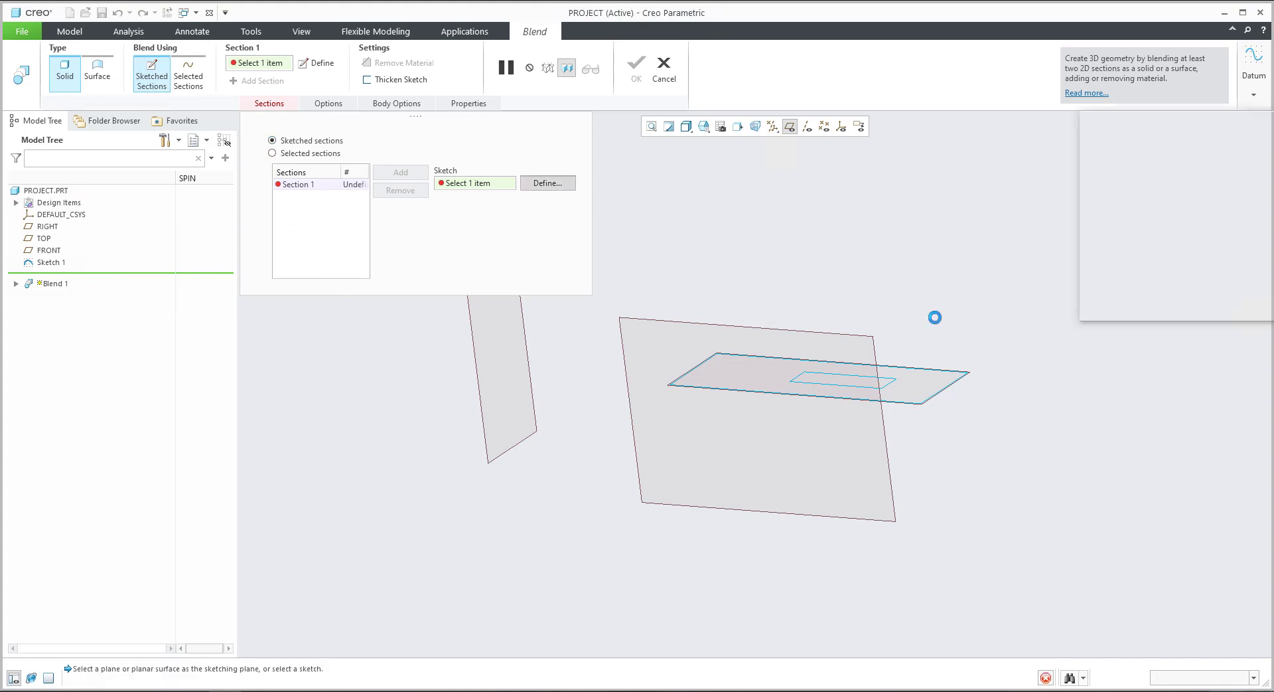
# Sketch a circle on TOP, left of the small rectangle, as the blend's Section 1.
pyautogui.click(942, 395)
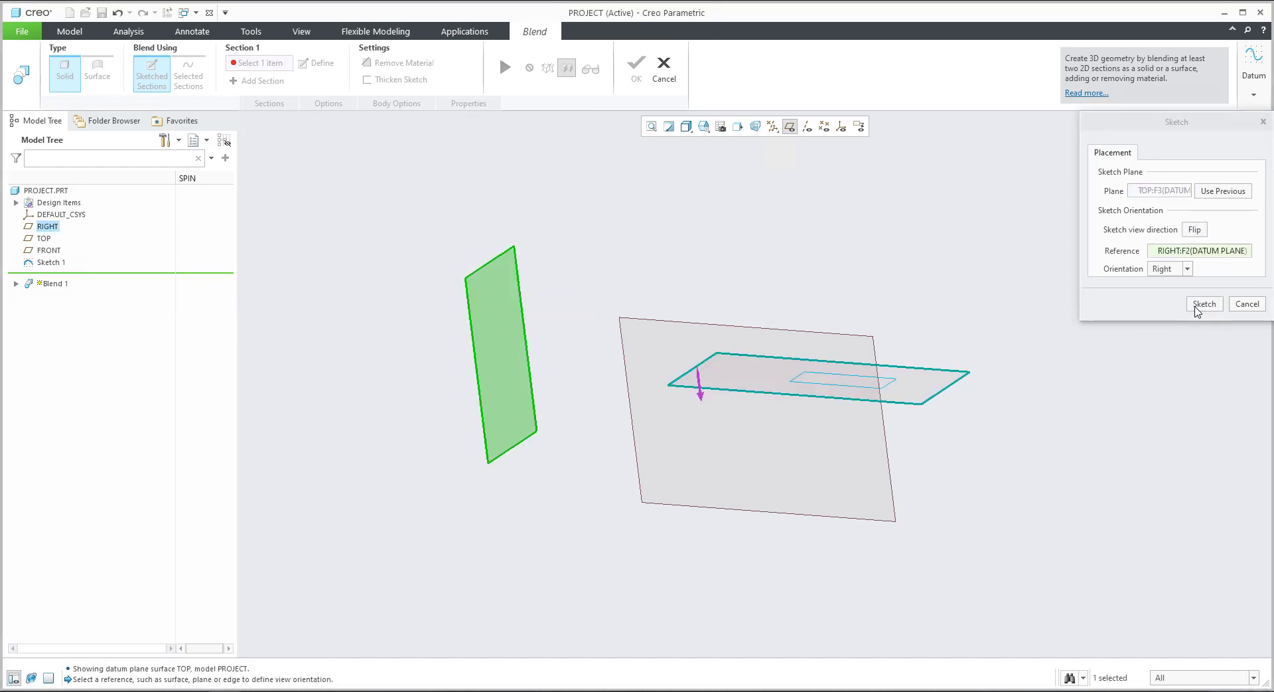
pyautogui.click(1198, 305)
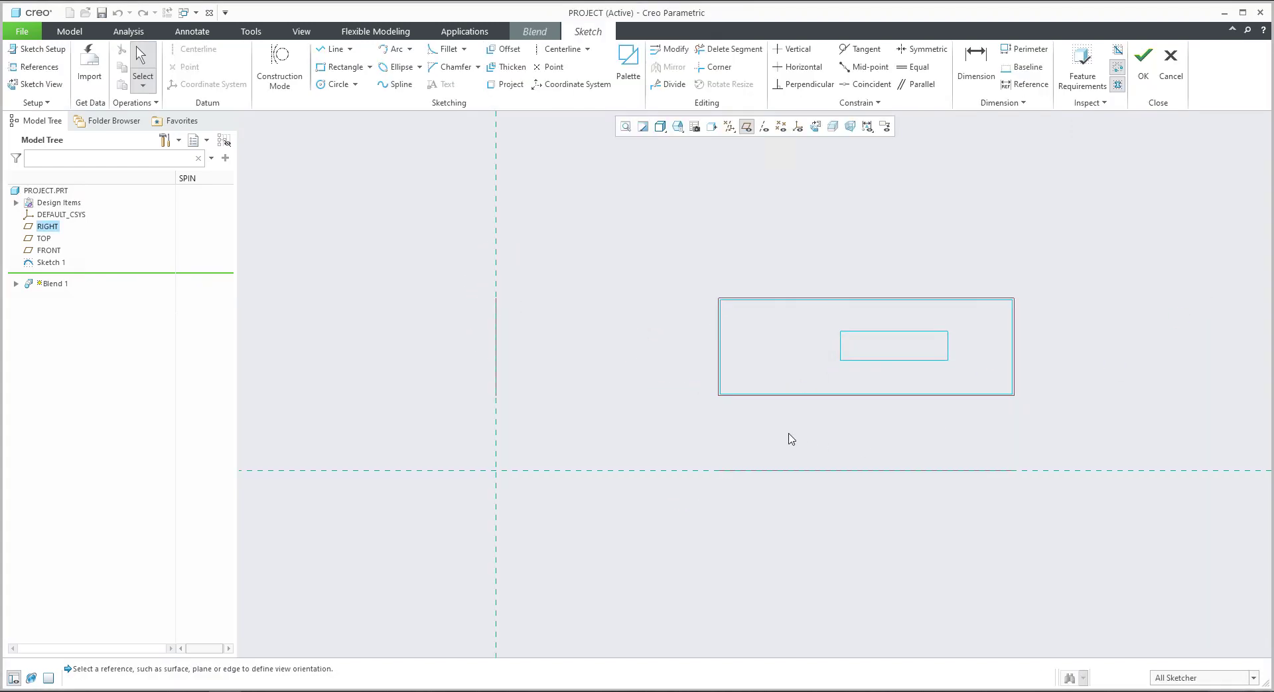
pyautogui.click(329, 85)
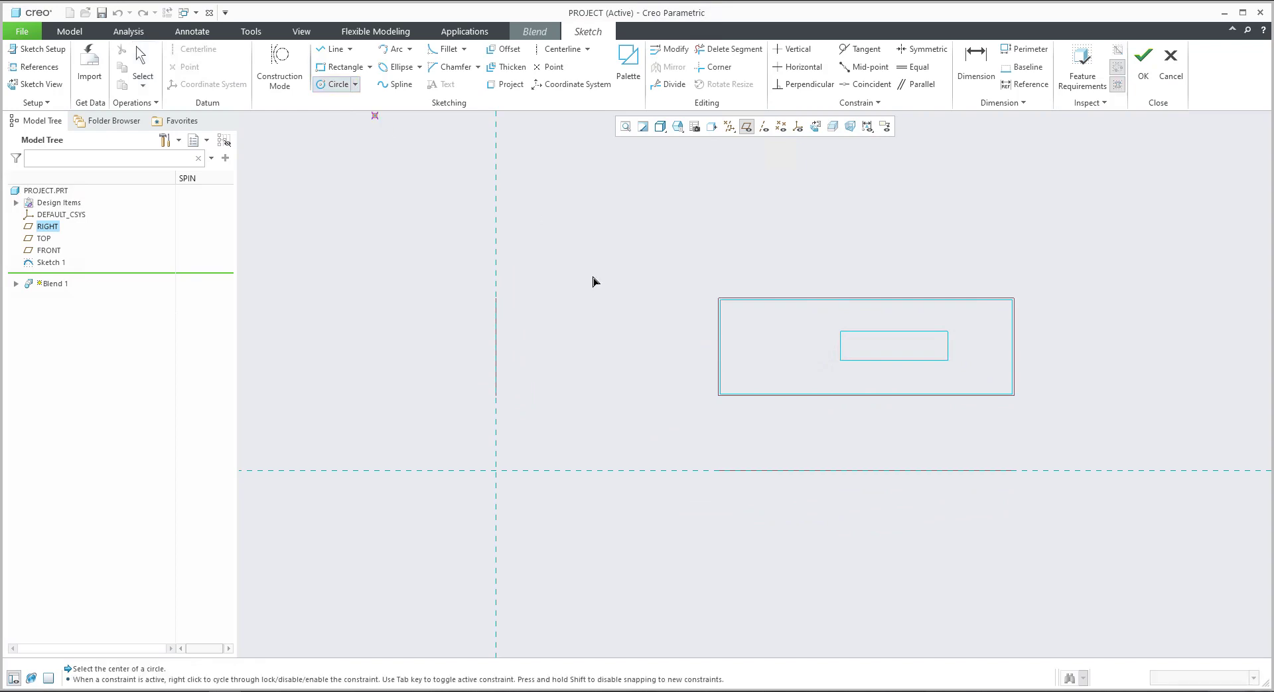
pyautogui.click(783, 343)
pyautogui.click(761, 365)
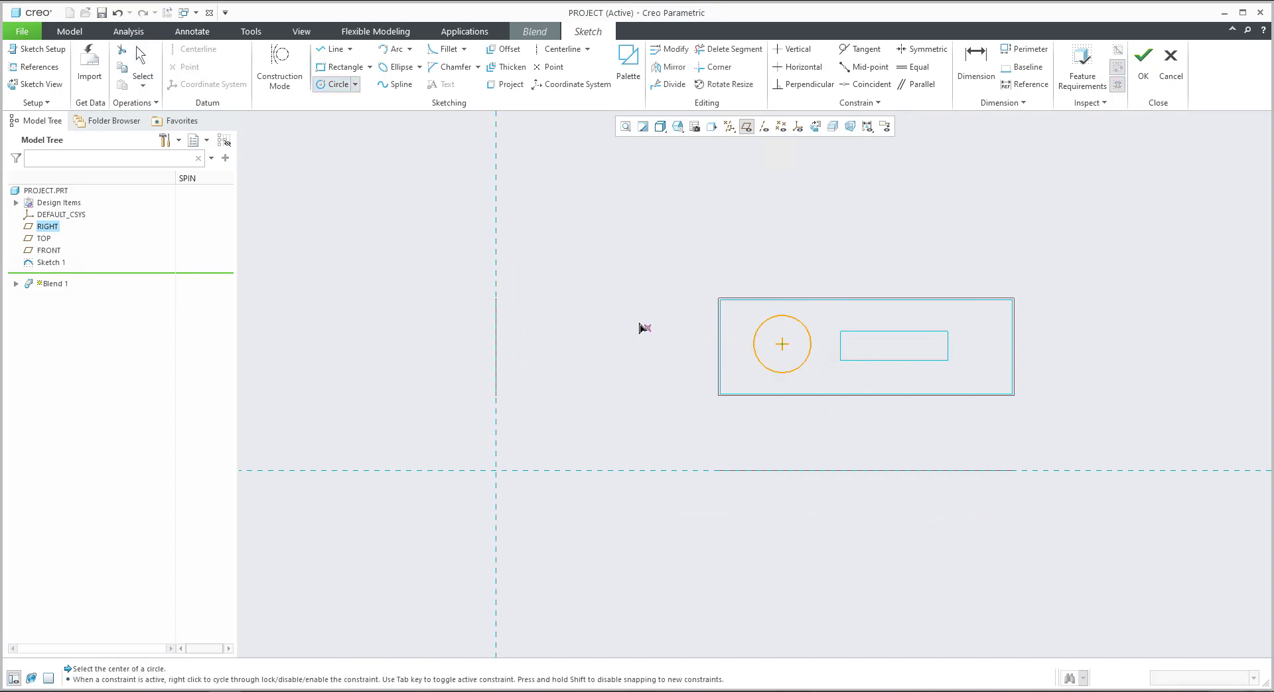
pyautogui.middleClick(641, 329)
pyautogui.click(1144, 70)
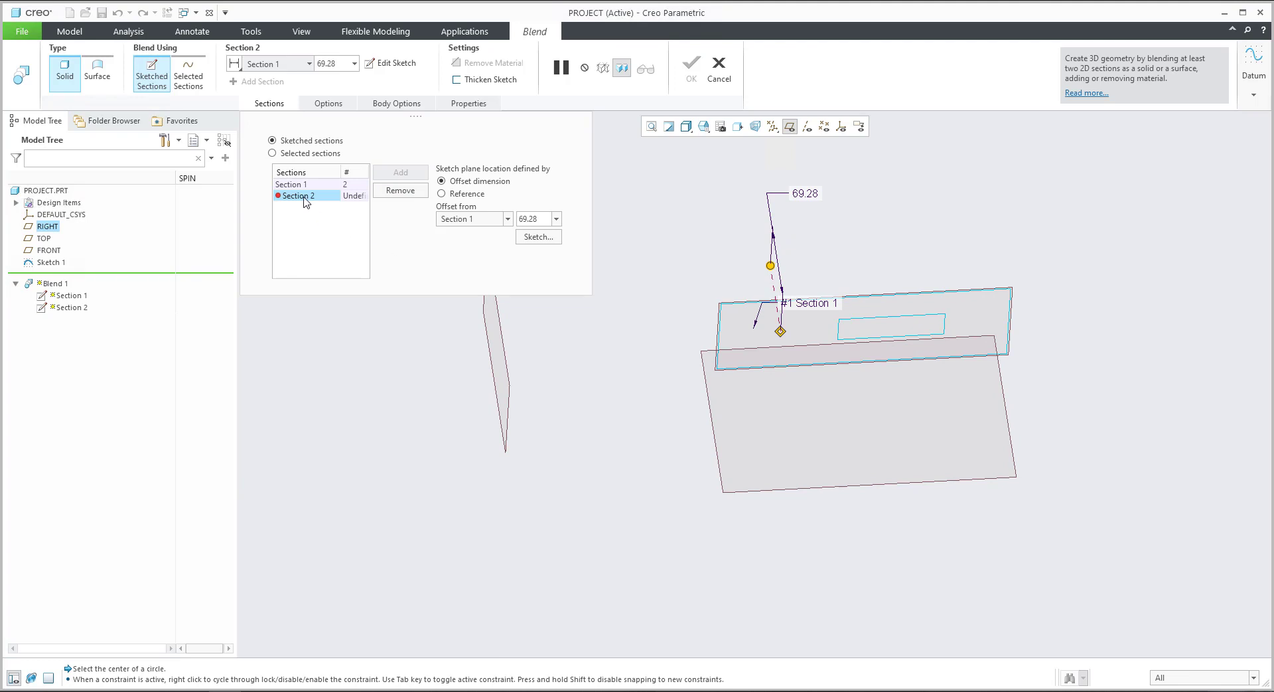
# Open the Section 2 sketch, then quit it without saving.
pyautogui.click(535, 240)
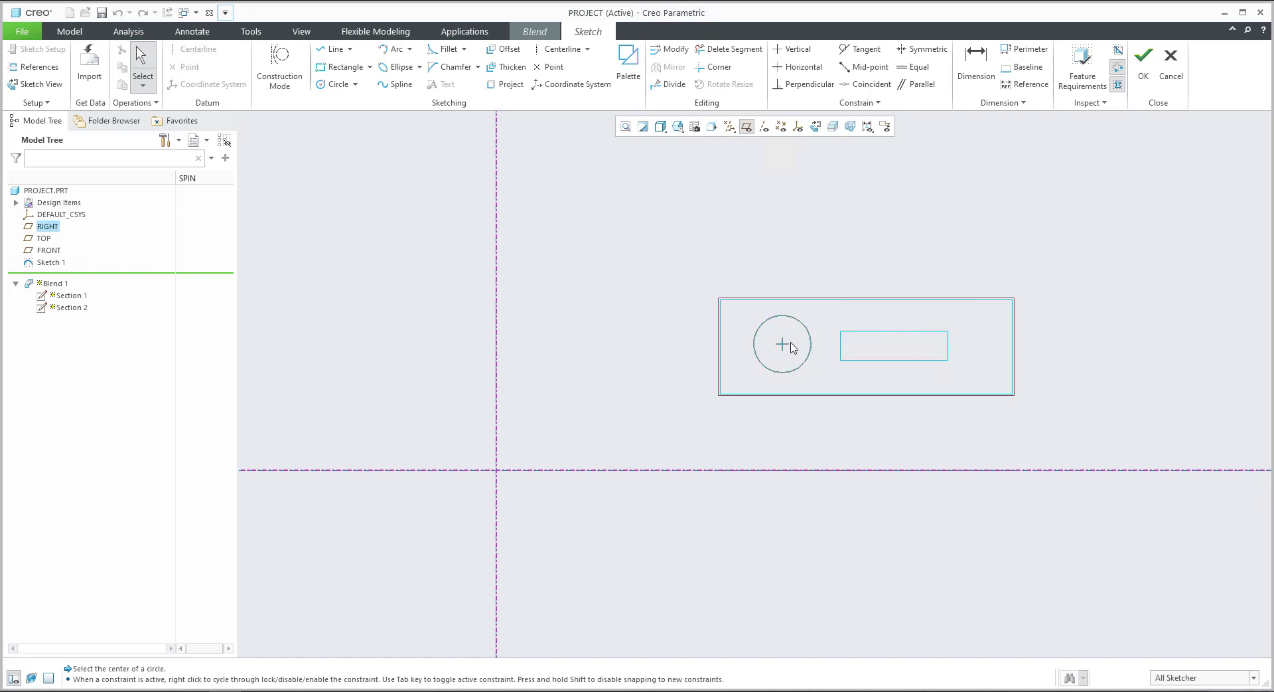
pyautogui.click(1169, 68)
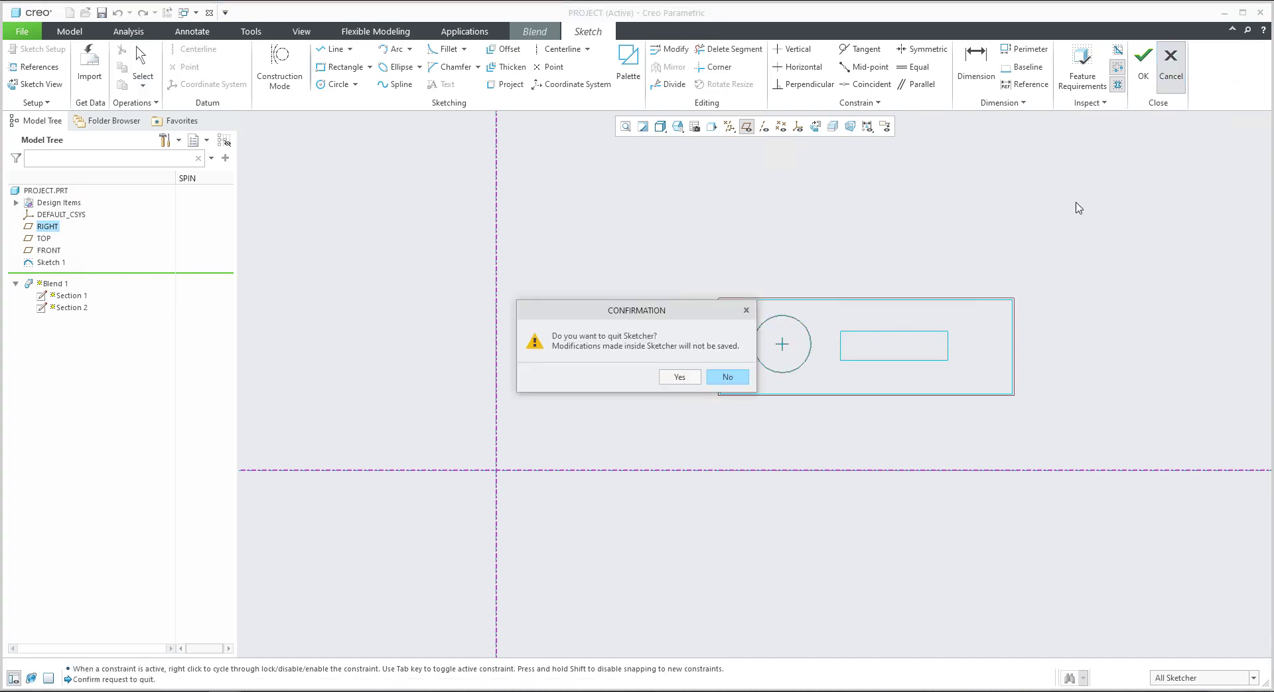
pyautogui.click(696, 377)
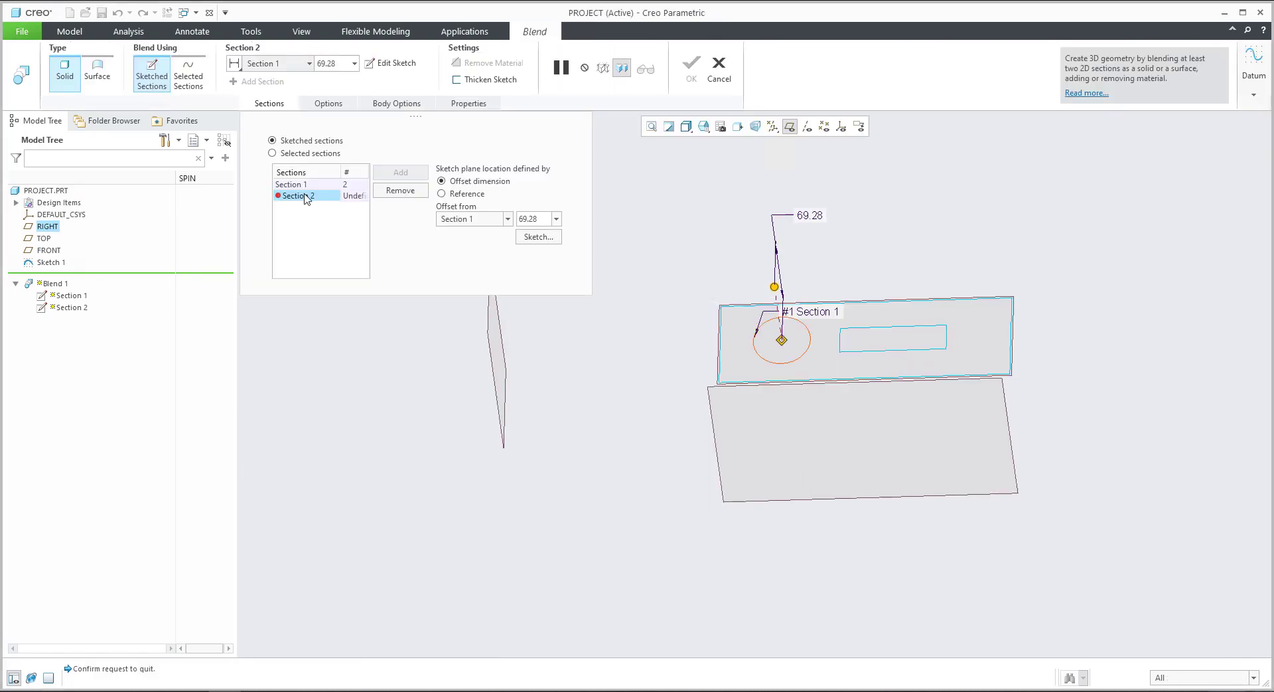
# Divide the Section 1 circle into four segments and accept the sketch.
pyautogui.click(300, 185)
pyautogui.click(543, 188)
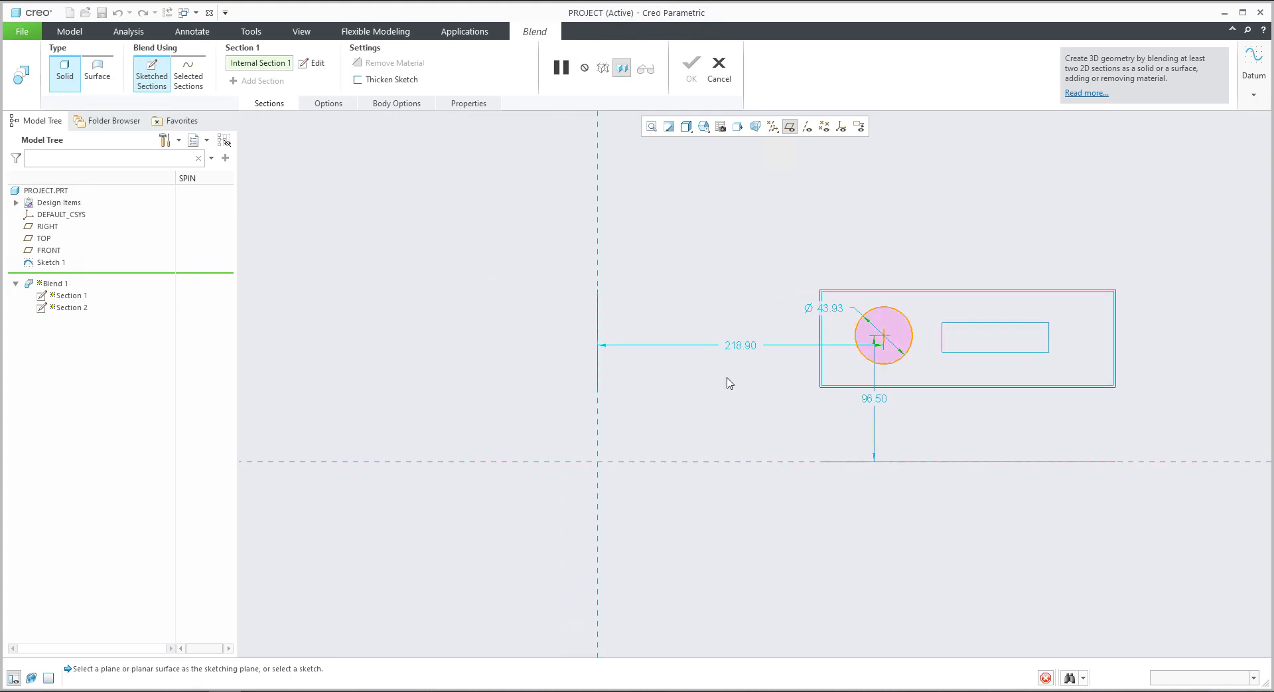
pyautogui.click(670, 85)
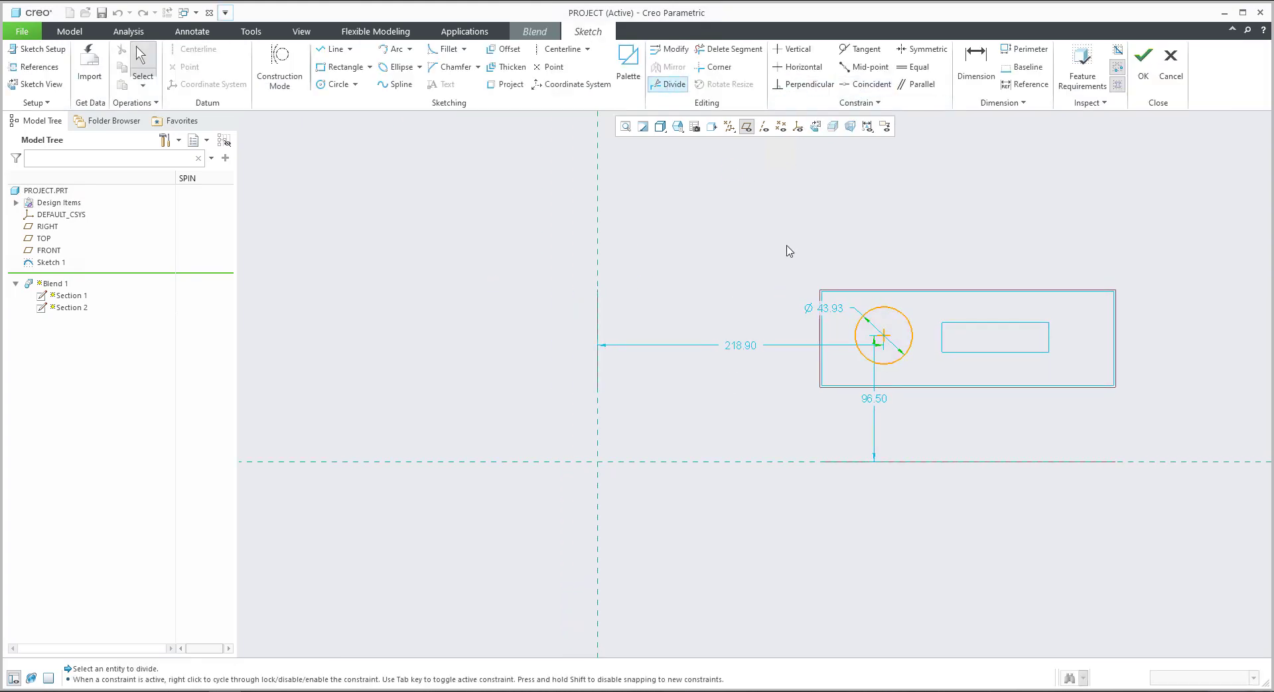
pyautogui.click(906, 316)
pyautogui.middleClick(799, 319)
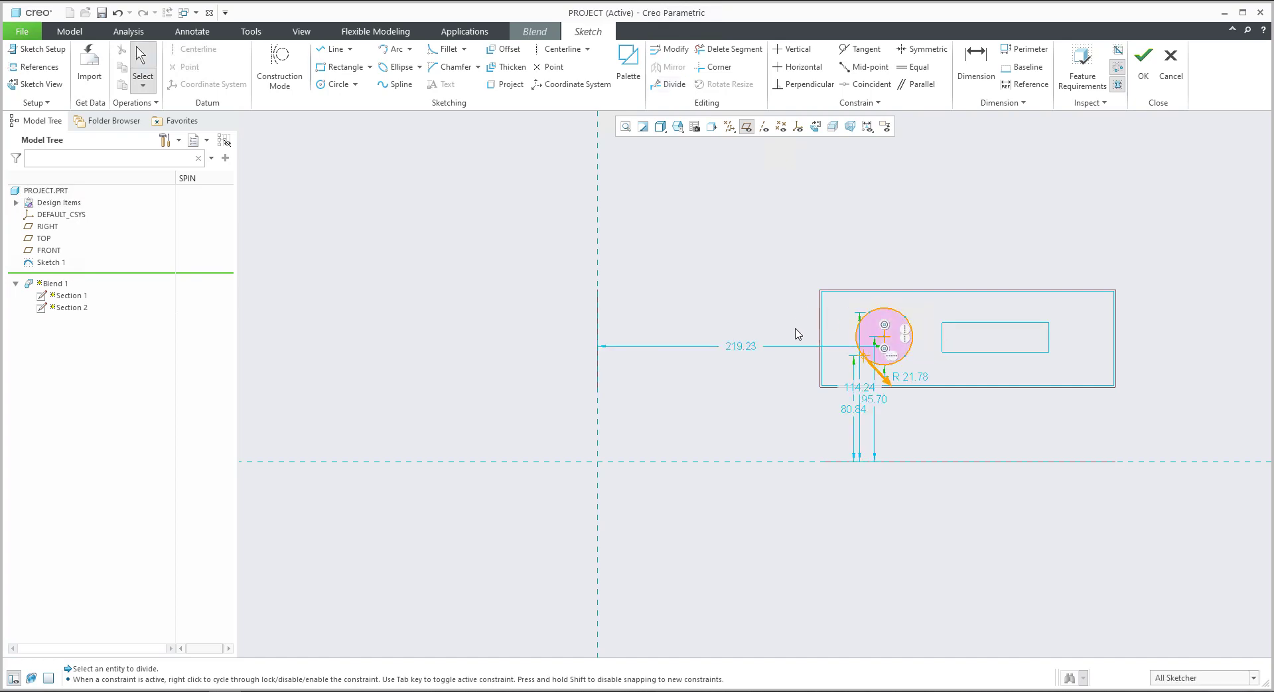
pyautogui.scroll(-2, 866, 383)
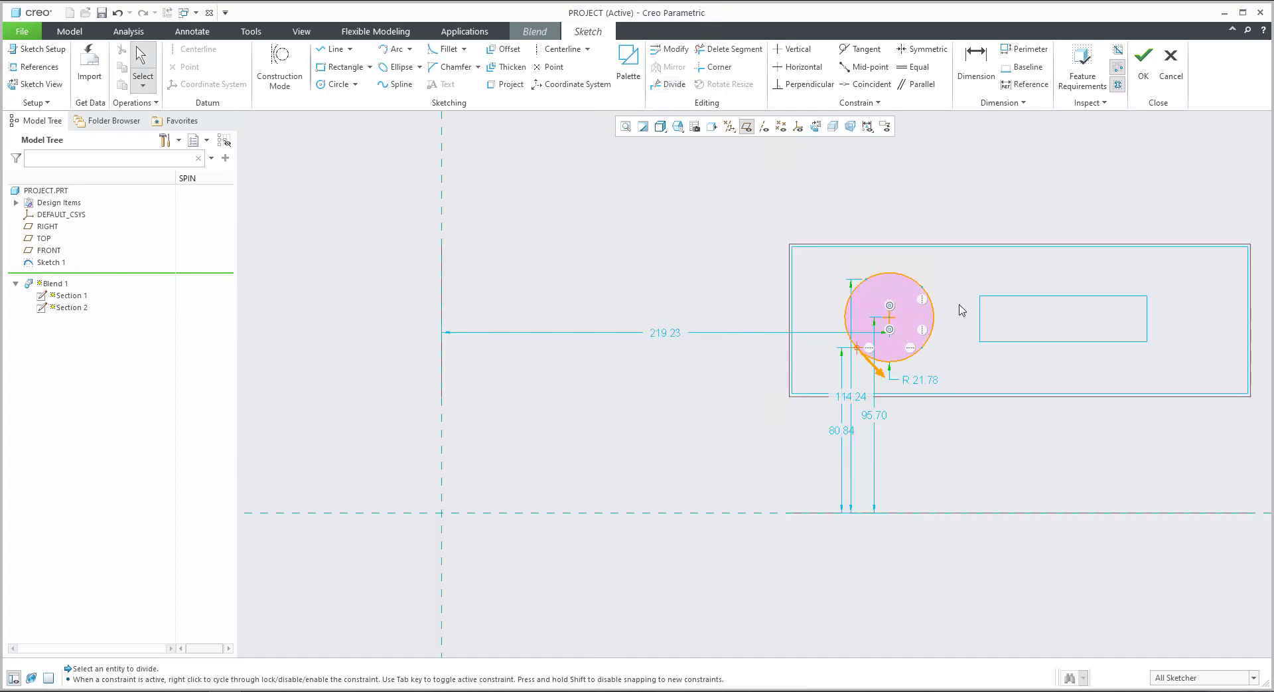
pyautogui.click(1144, 63)
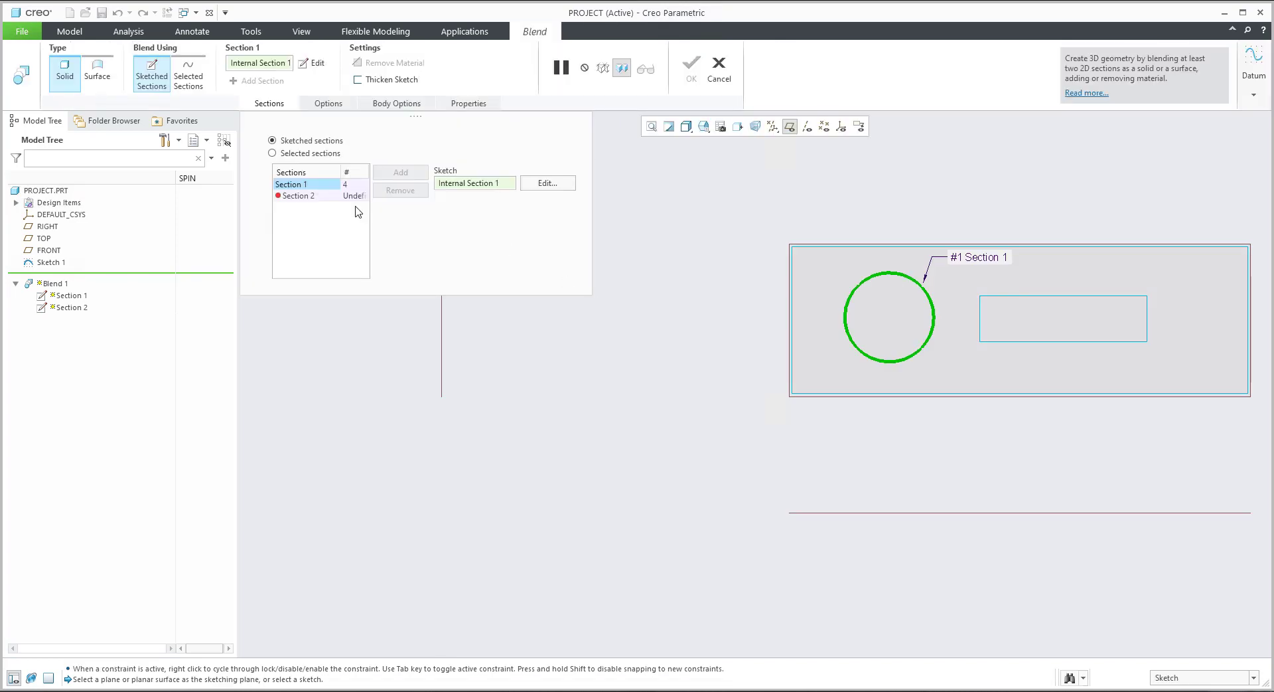
# Project the small rectangle's four edges into the Section 2 sketch.
pyautogui.click(304, 196)
pyautogui.click(538, 237)
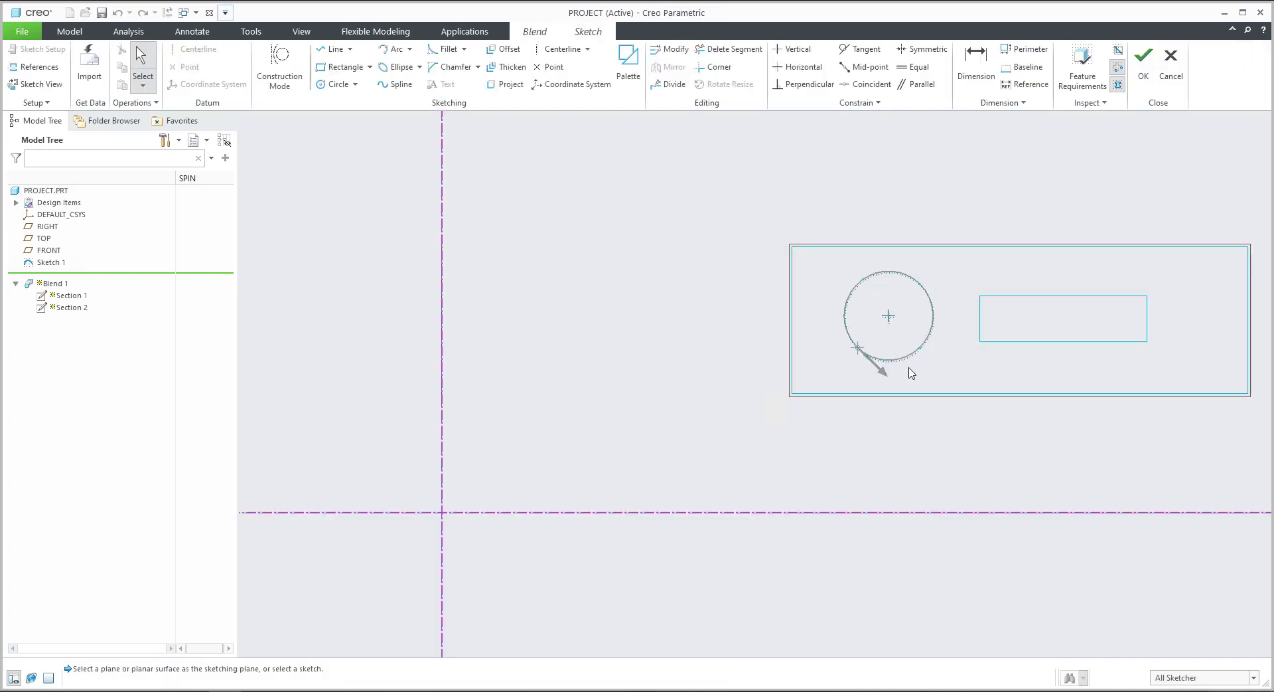
pyautogui.moveTo(717, 299); pyautogui.dragTo(717, 328, button='middle')
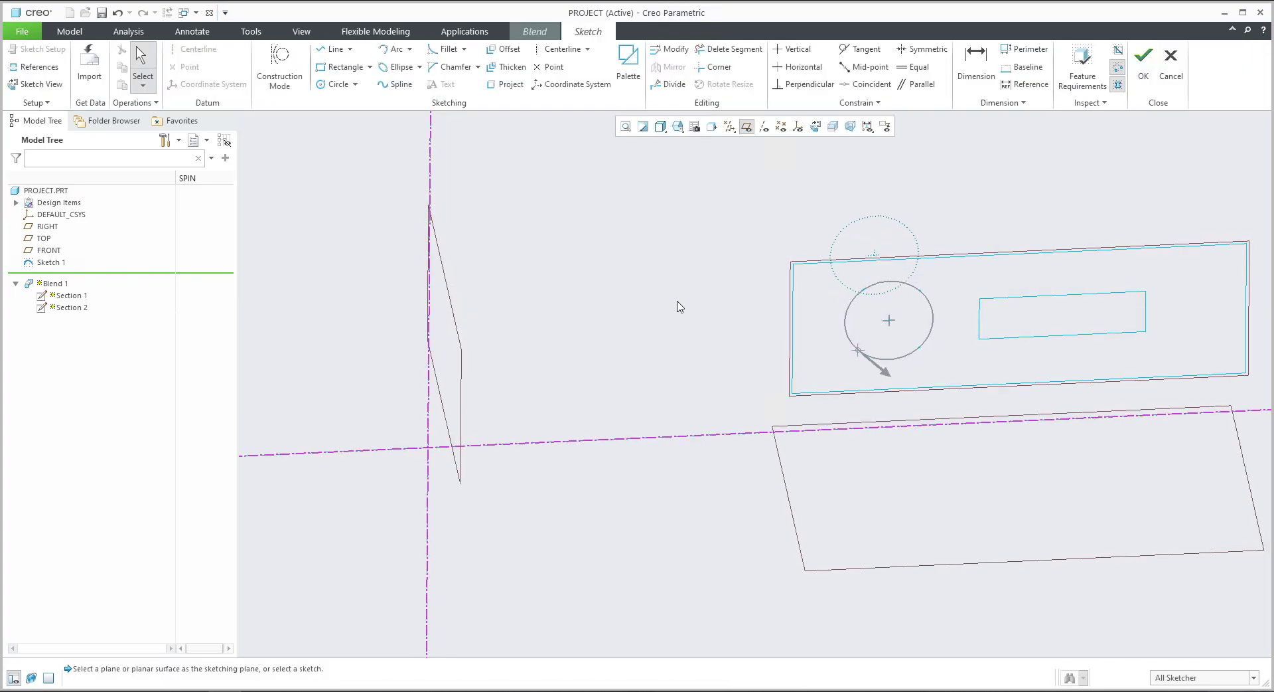
pyautogui.click(506, 85)
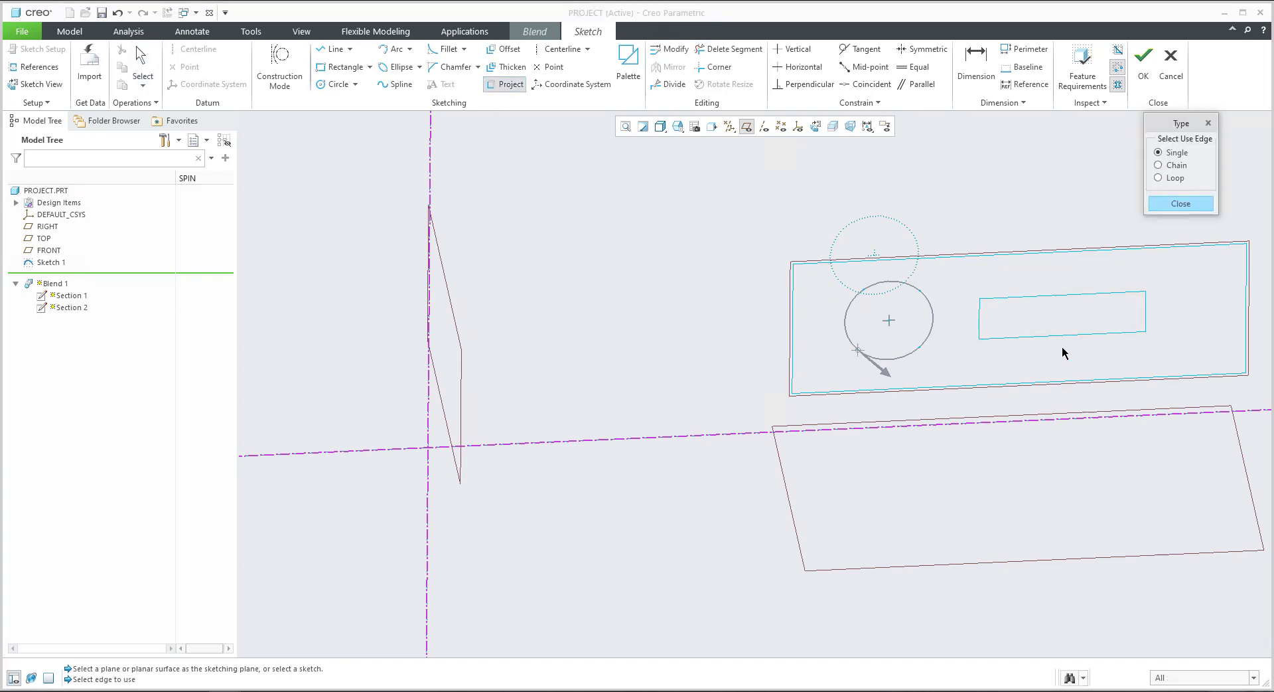
pyautogui.click(1024, 340)
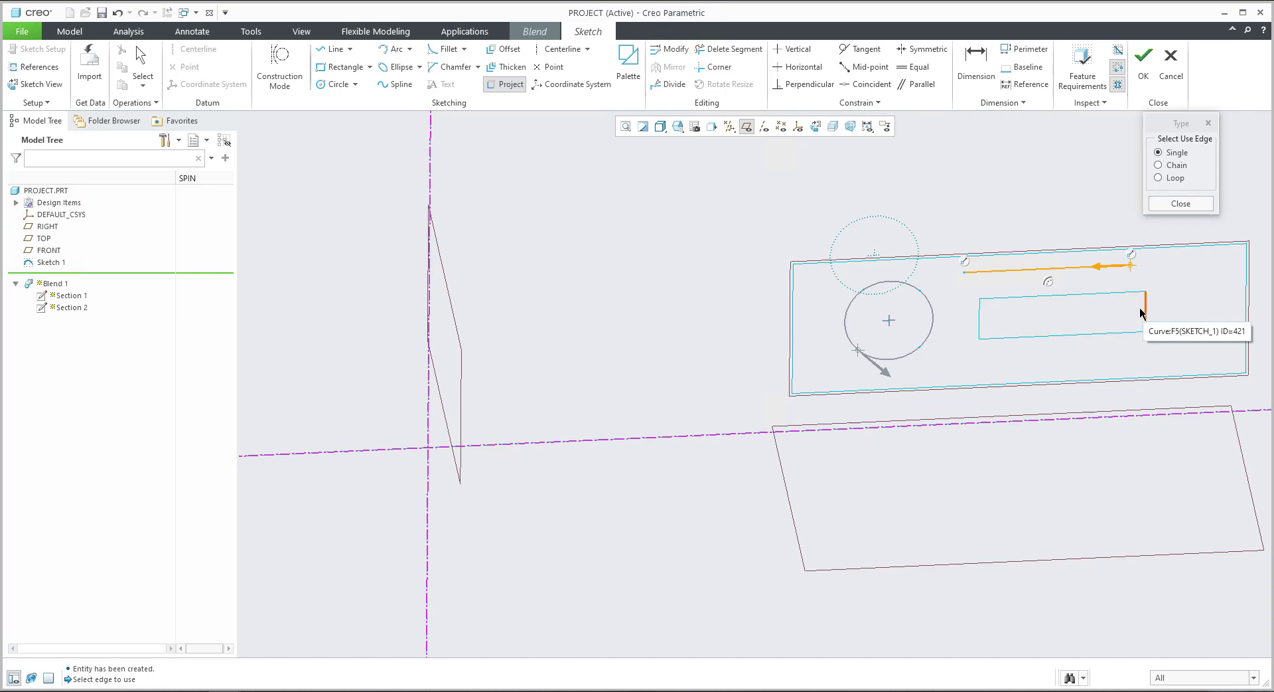
pyautogui.click(815, 127)
pyautogui.click(1132, 262)
pyautogui.click(1088, 231)
pyautogui.click(963, 253)
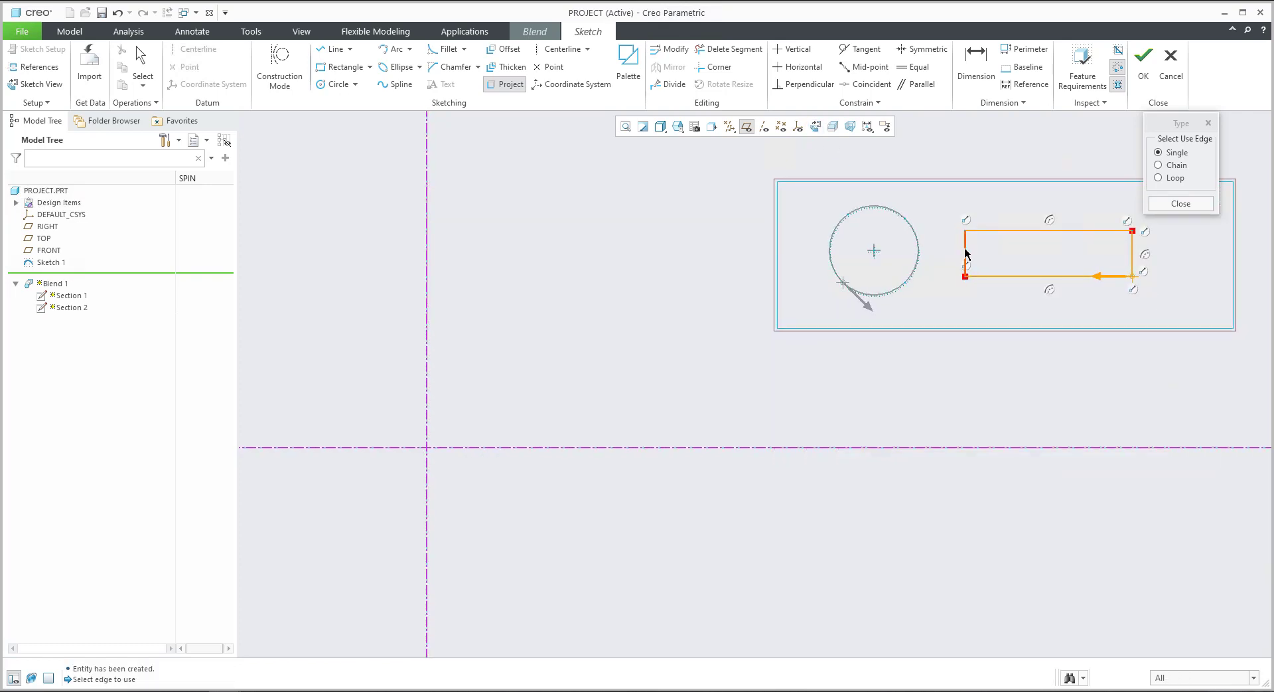
pyautogui.click(964, 253)
pyautogui.click(1162, 203)
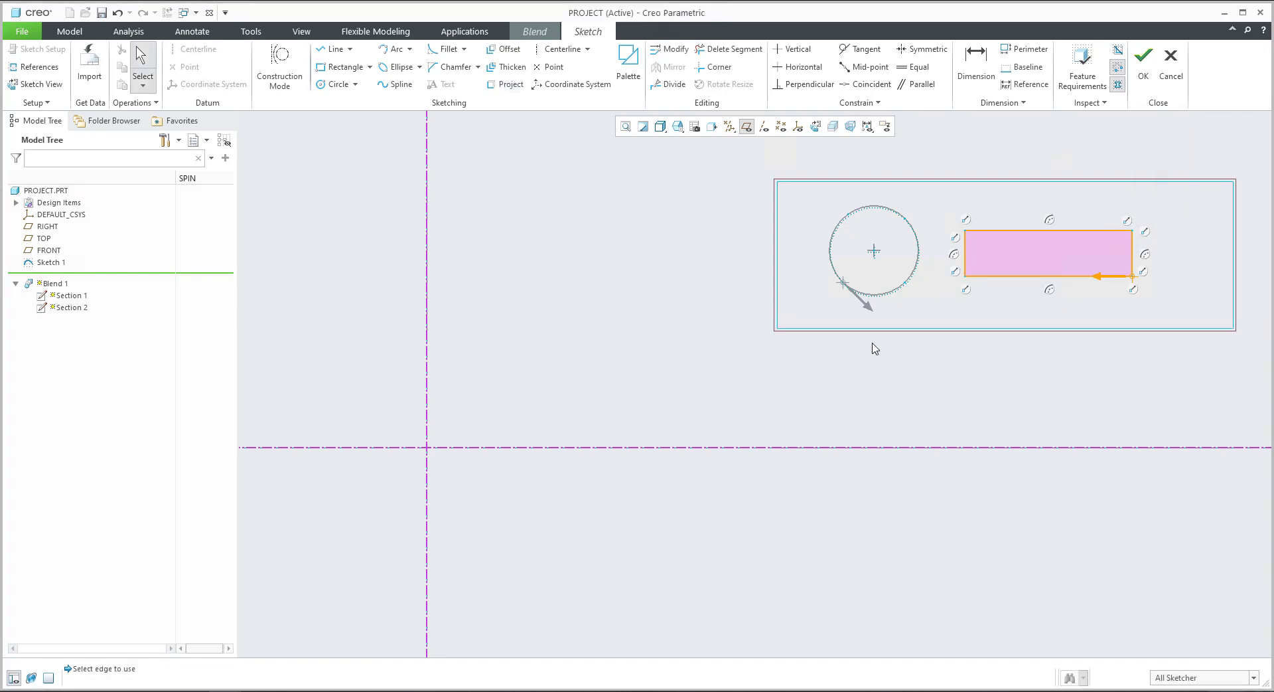
# Set the lower-left vertex as Section 2's start point and finish the sketch.
pyautogui.click(964, 277)
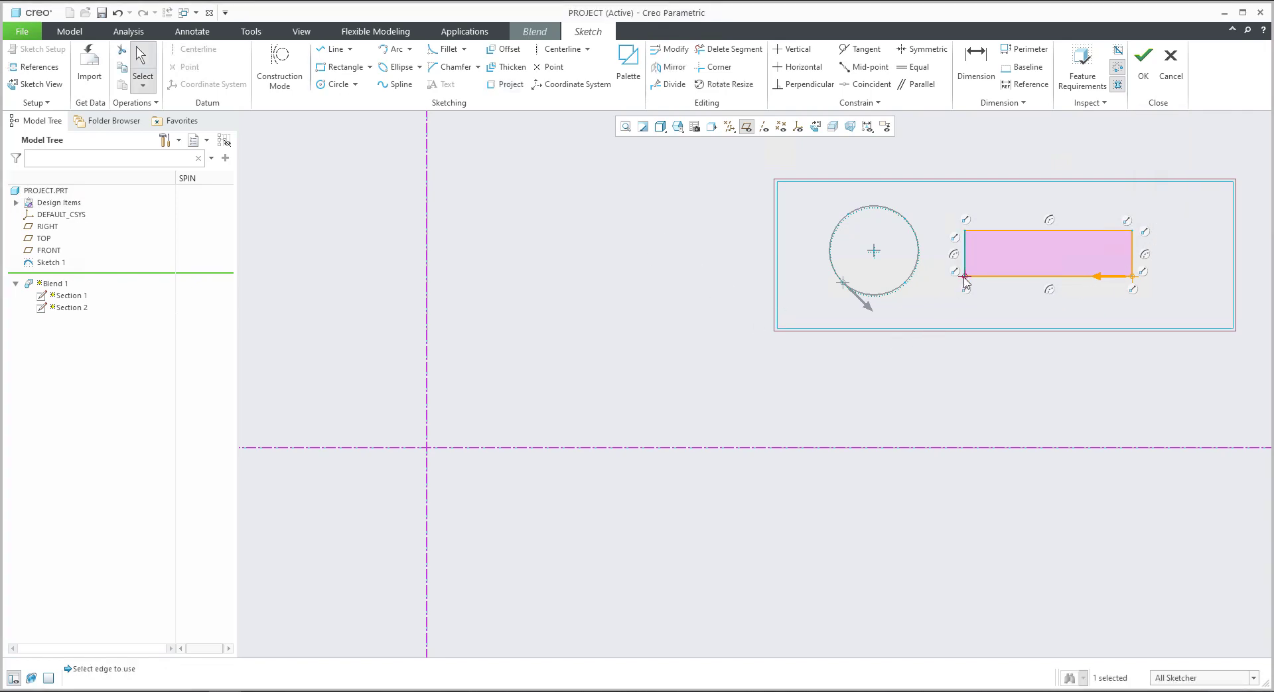
pyautogui.rightClick(964, 278)
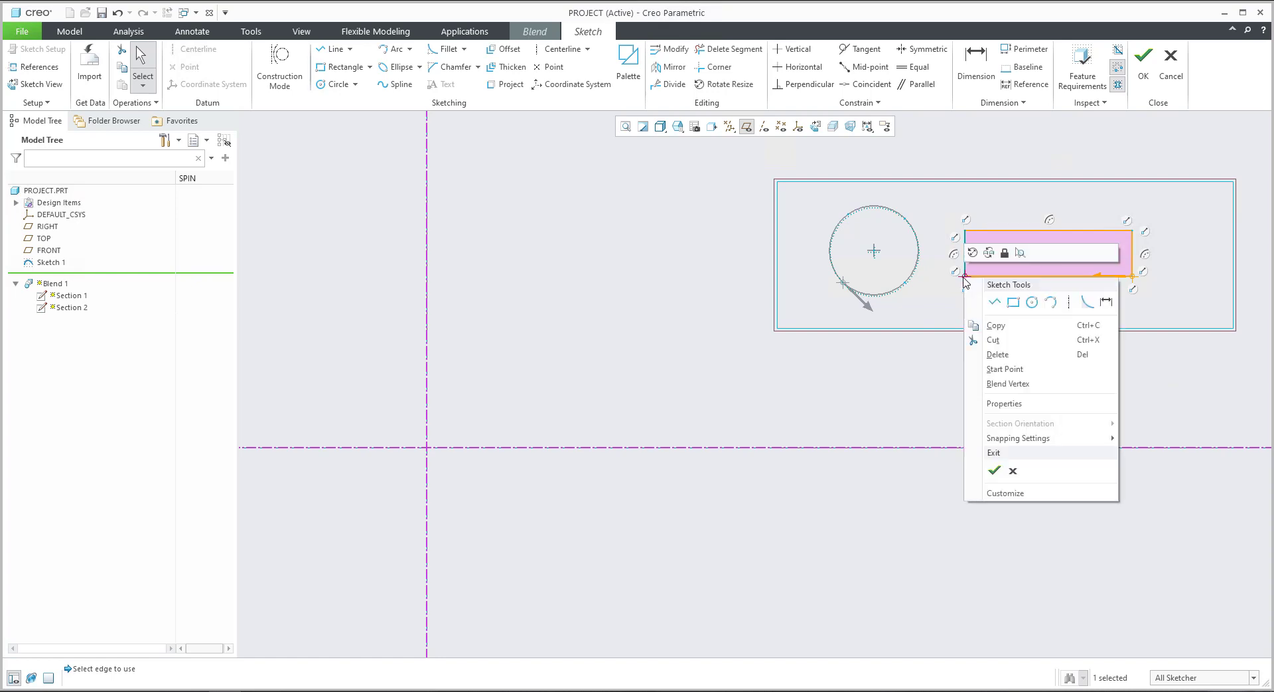
pyautogui.click(1002, 369)
pyautogui.click(966, 250)
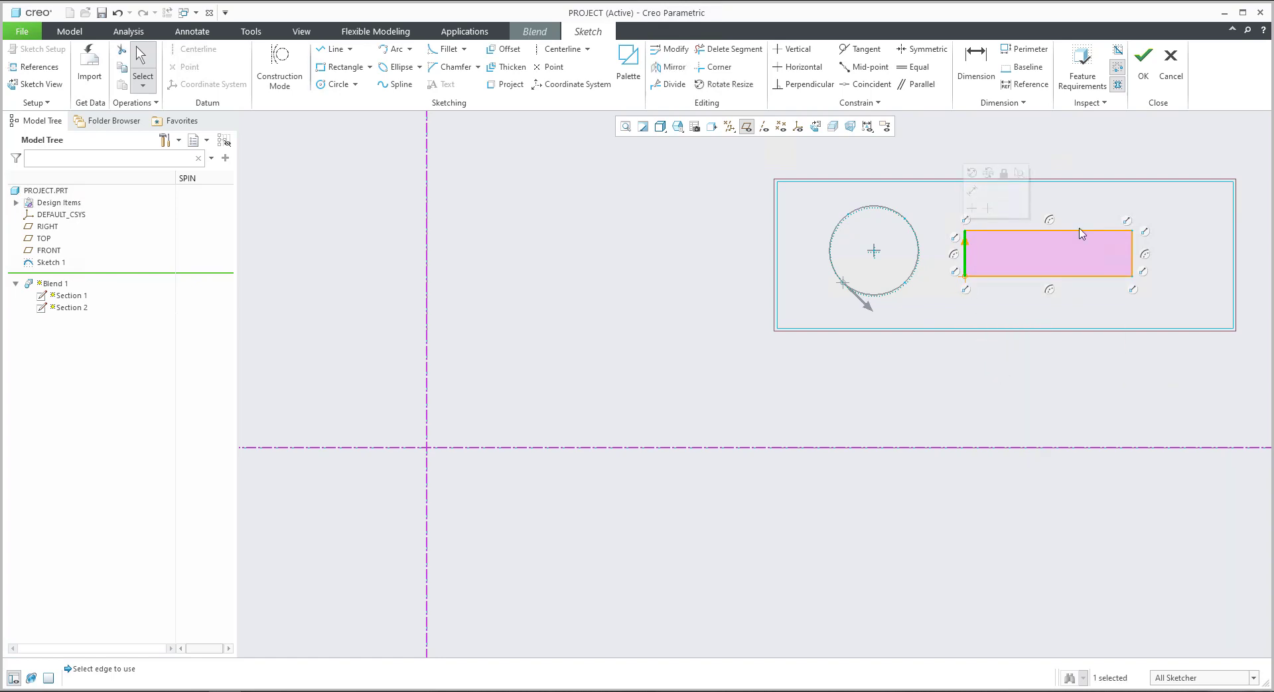
pyautogui.click(1143, 63)
pyautogui.moveTo(941, 233); pyautogui.dragTo(967, 388, button='middle')
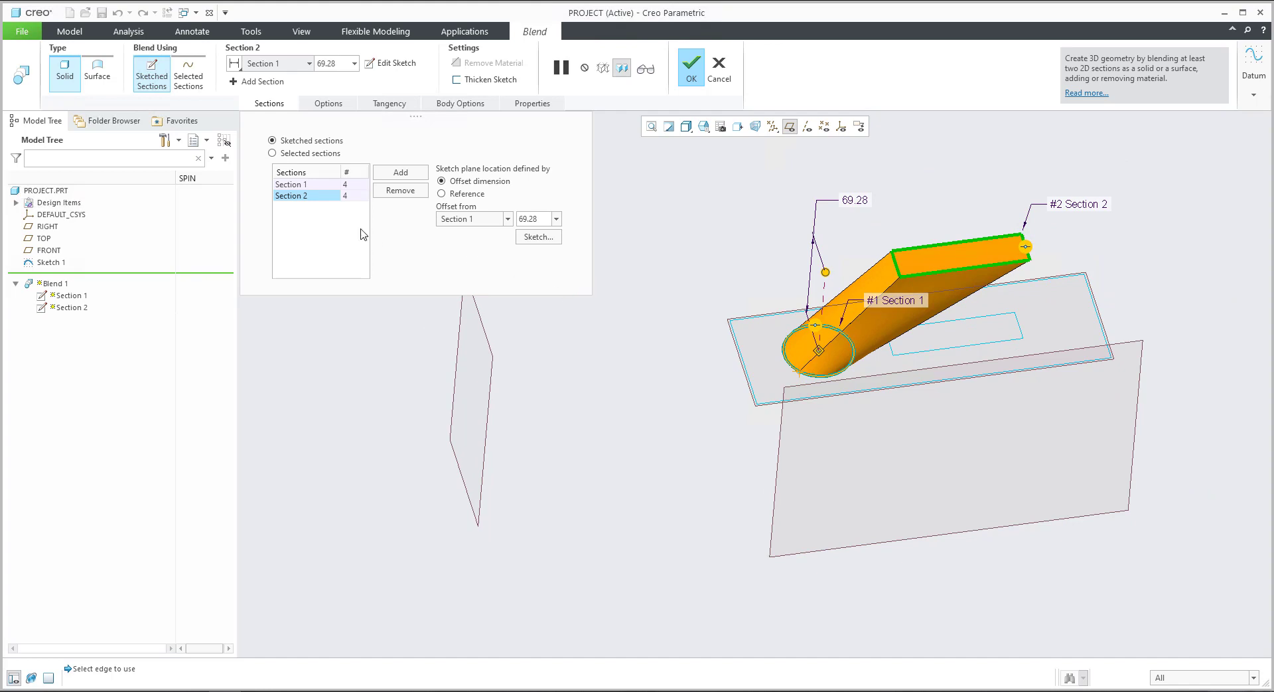
# Add Section 3 and project the large outer rectangle as a loop.
pyautogui.click(399, 173)
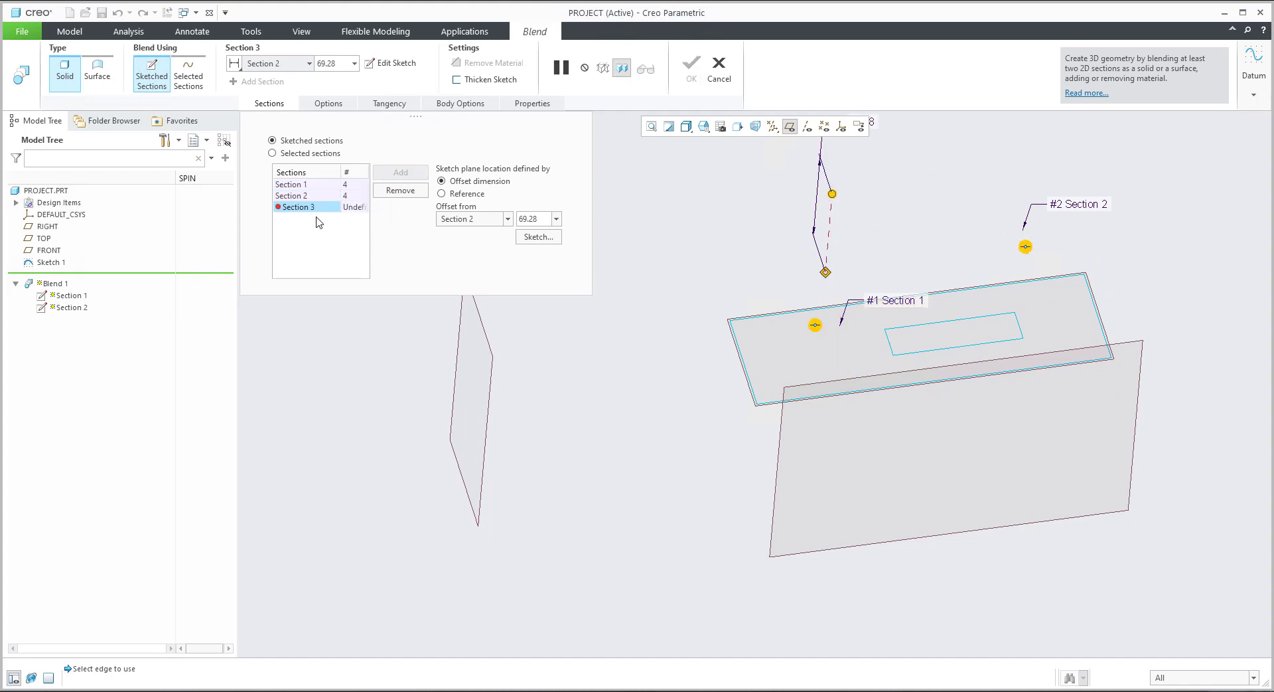
pyautogui.click(538, 237)
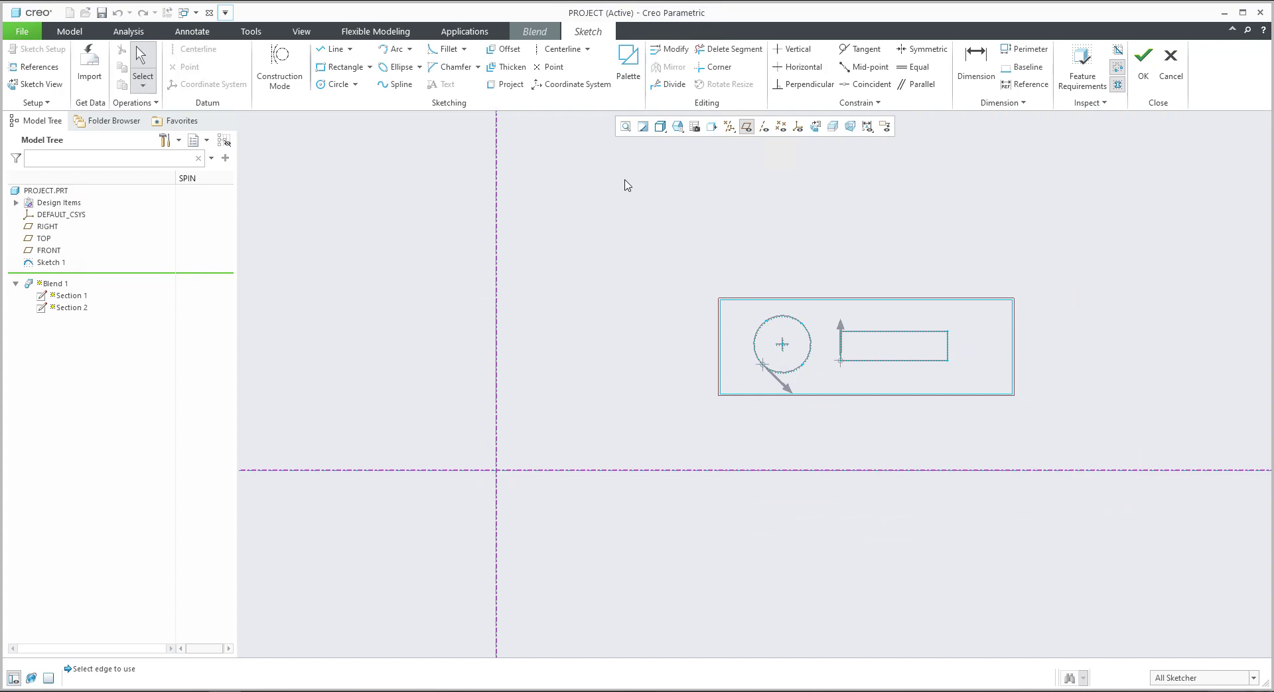
pyautogui.click(510, 84)
pyautogui.click(1173, 178)
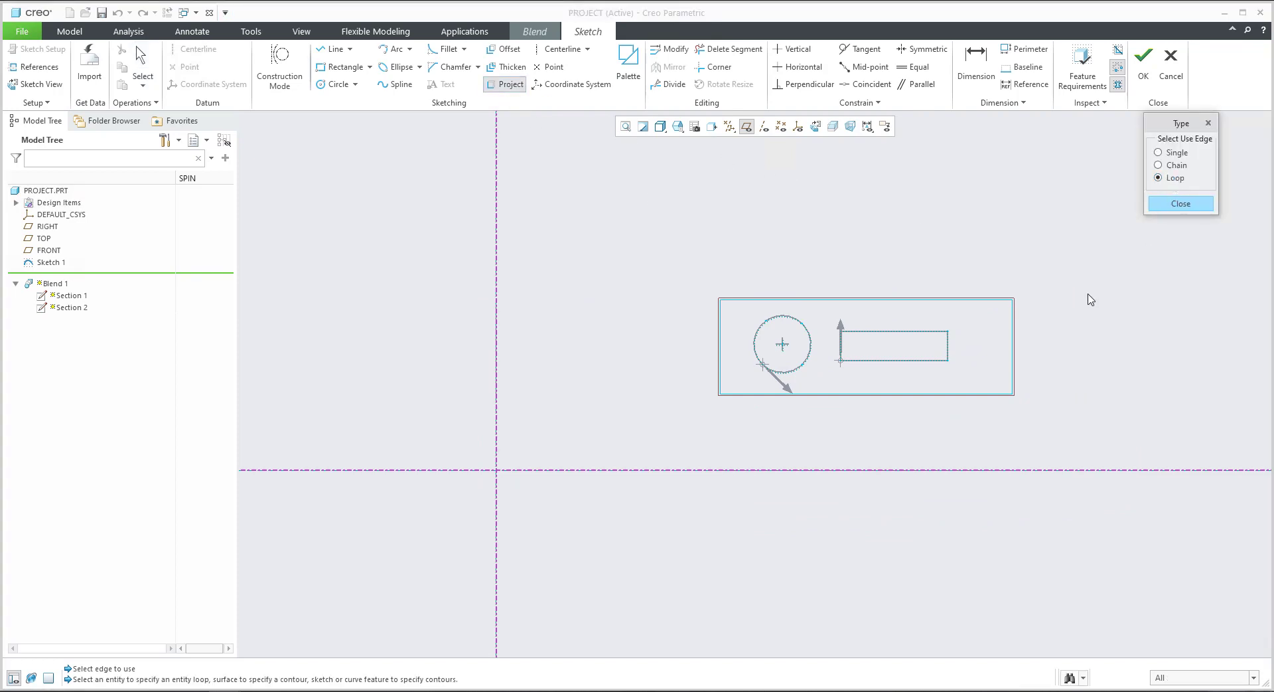
pyautogui.click(1012, 327)
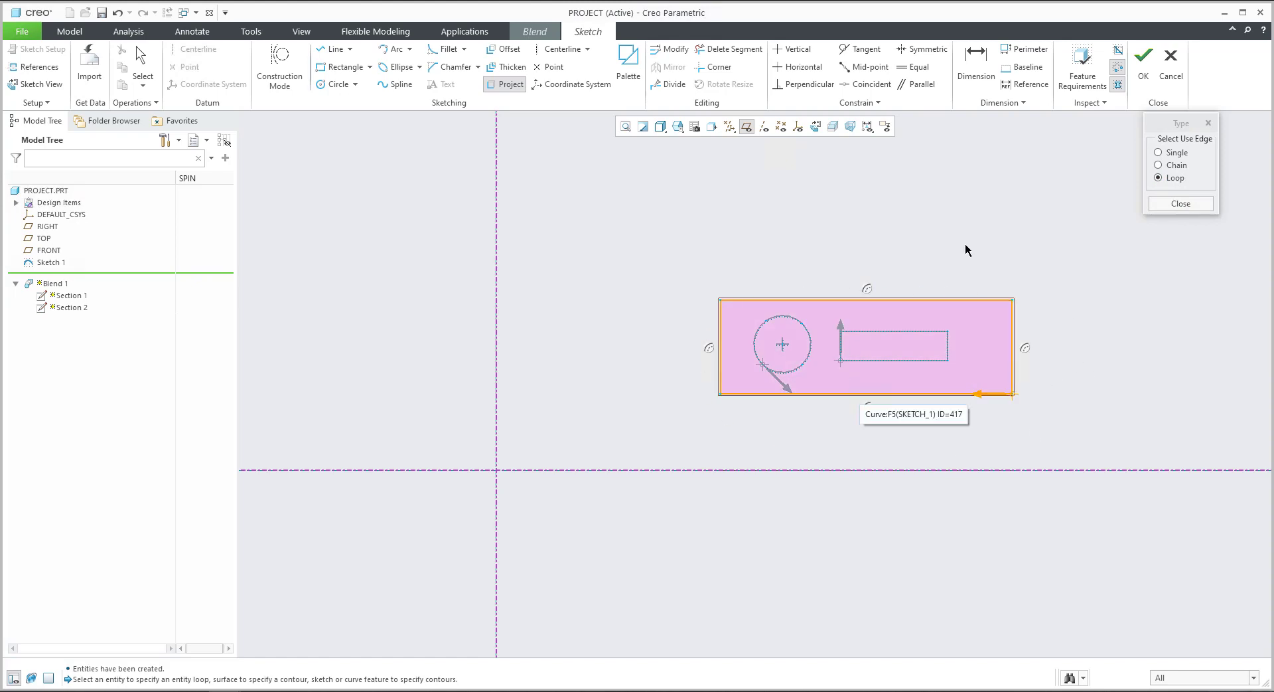
pyautogui.click(1181, 203)
# Set the outer rectangle's lower-left corner as Section 3's start point and finish.
pyautogui.click(721, 394)
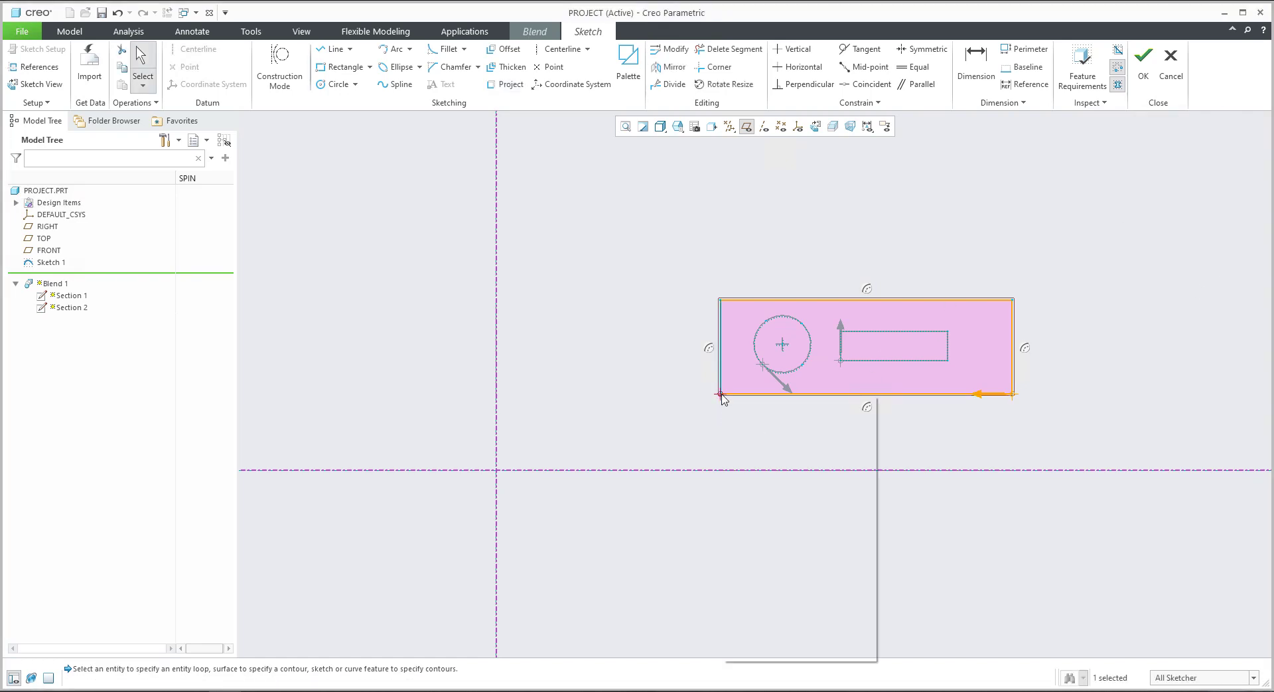
pyautogui.rightClick(721, 394)
pyautogui.click(768, 529)
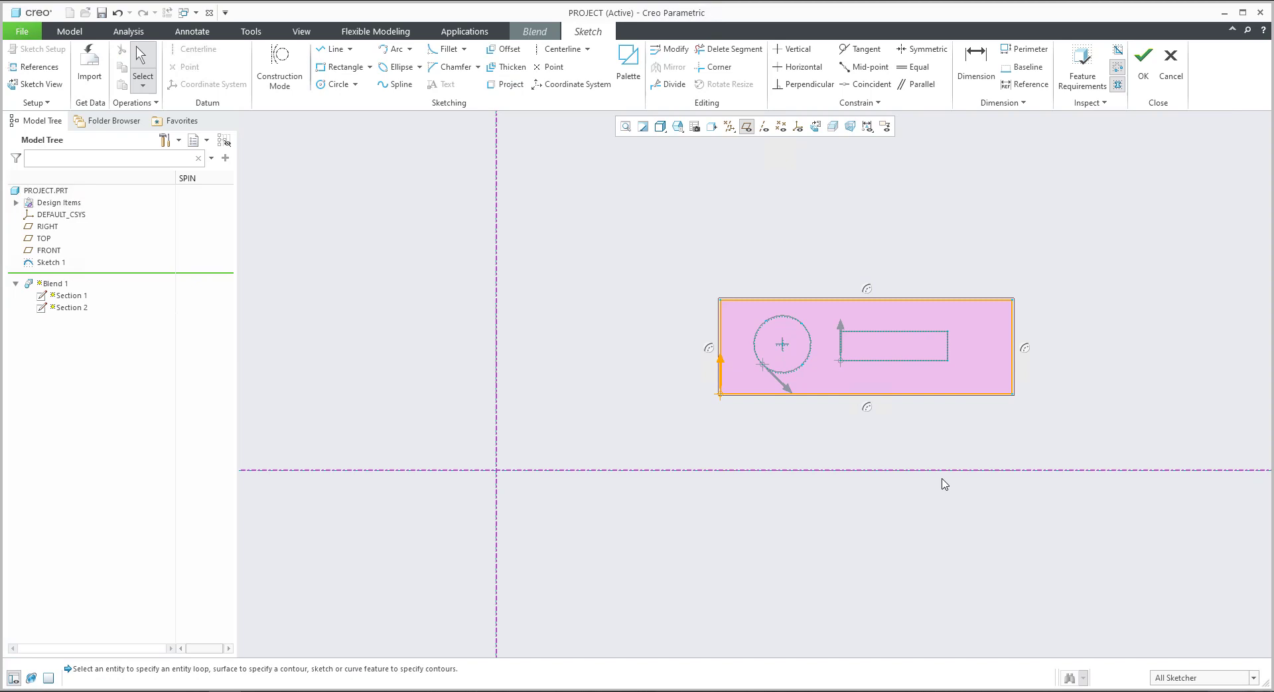
pyautogui.click(1143, 67)
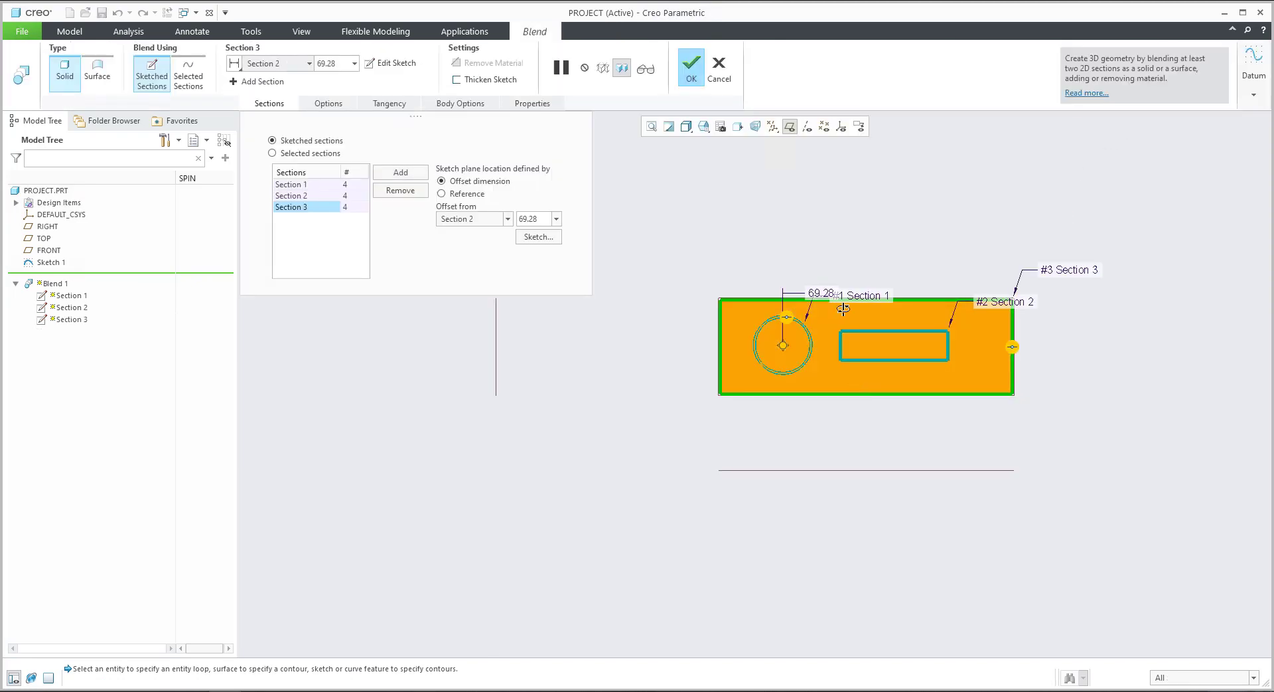
# Hide the datum planes and finish Blend 1 flaring from circle to large rectangle.
pyautogui.moveTo(835, 331); pyautogui.dragTo(825, 459, button='middle')
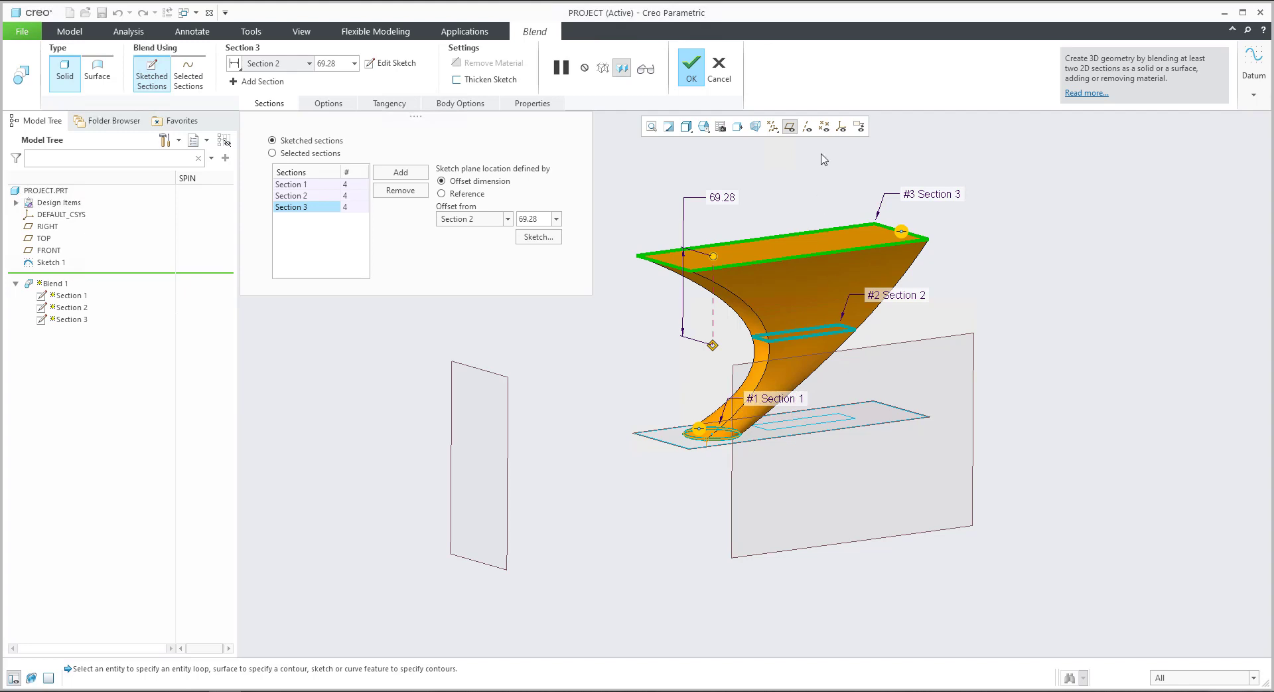
pyautogui.click(790, 128)
pyautogui.keyDown('shift'); pyautogui.moveTo(904, 398); pyautogui.dragTo(925, 418, button='middle'); pyautogui.keyUp('shift')
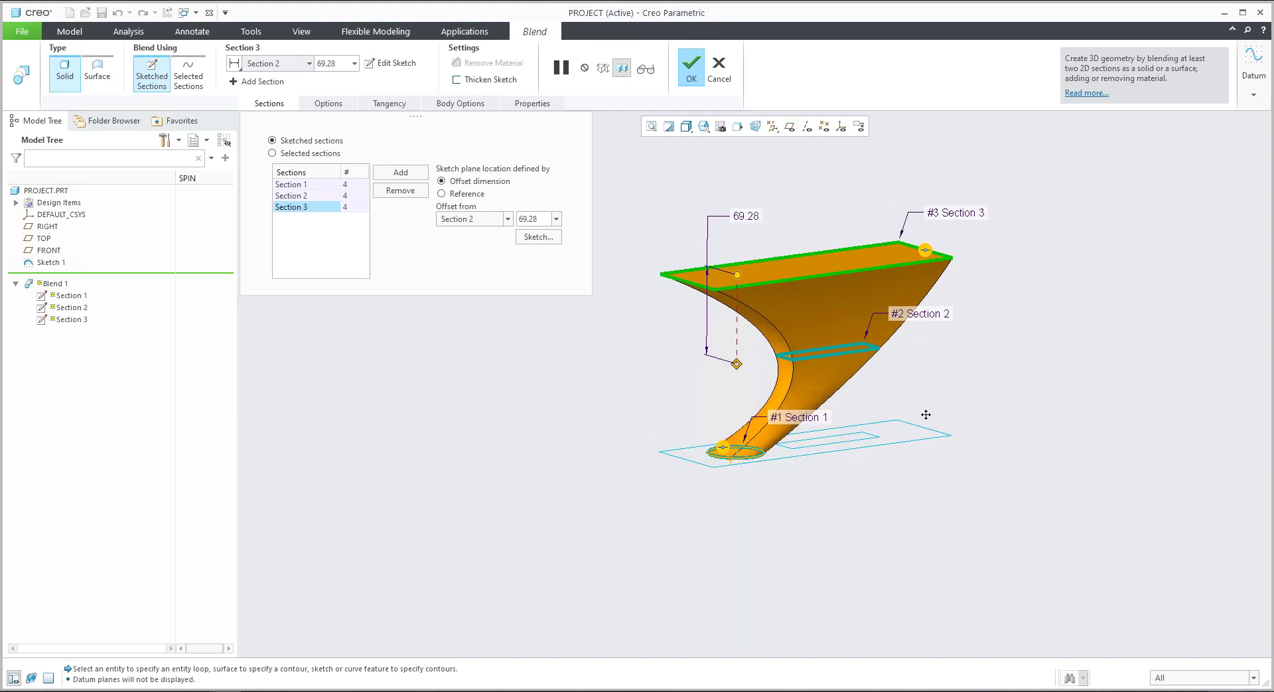
pyautogui.moveTo(910, 491); pyautogui.dragTo(876, 474, button='middle')
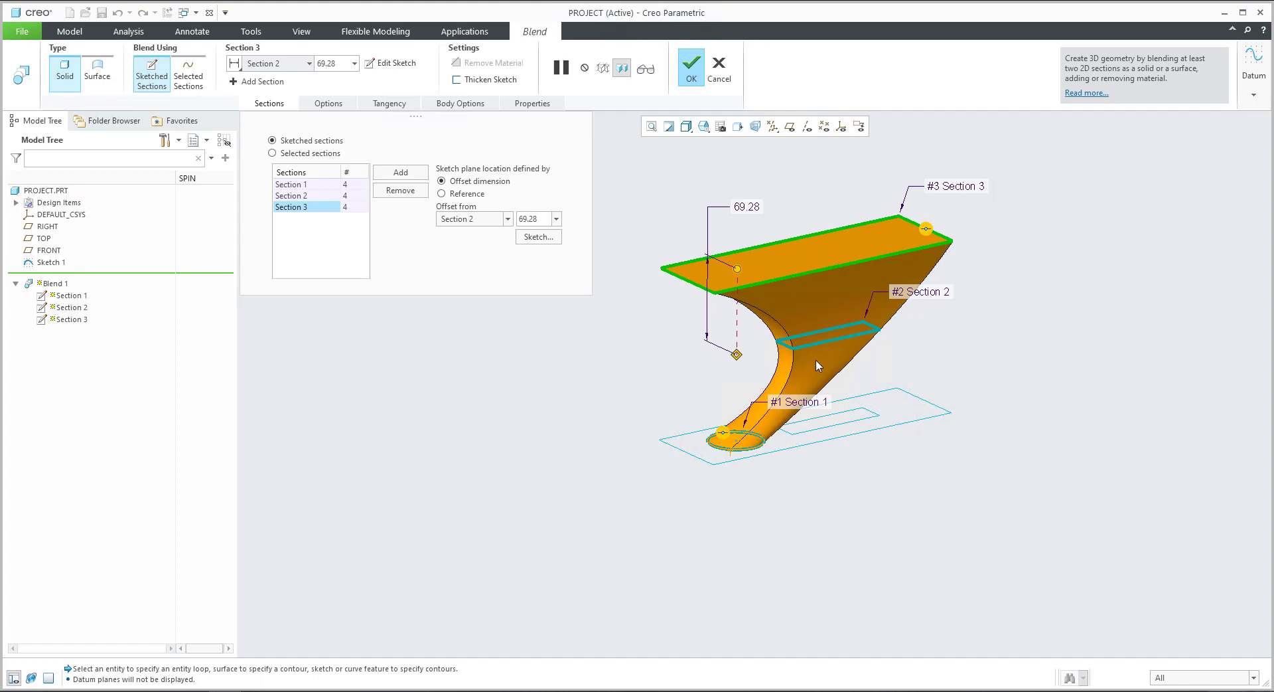
pyautogui.click(694, 69)
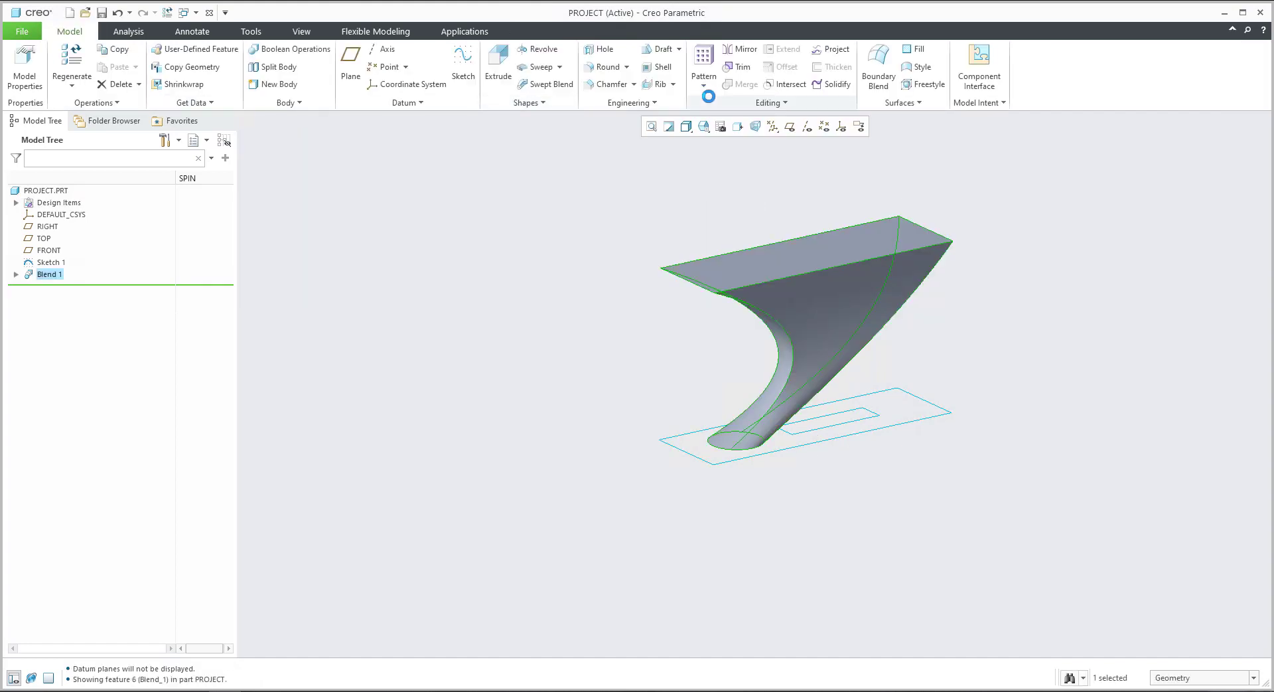
# Resize Sketch 1's base rectangle to a 226.43 outer edge via its dimensions so Blend 1 reshapes.
pyautogui.click(555, 263)
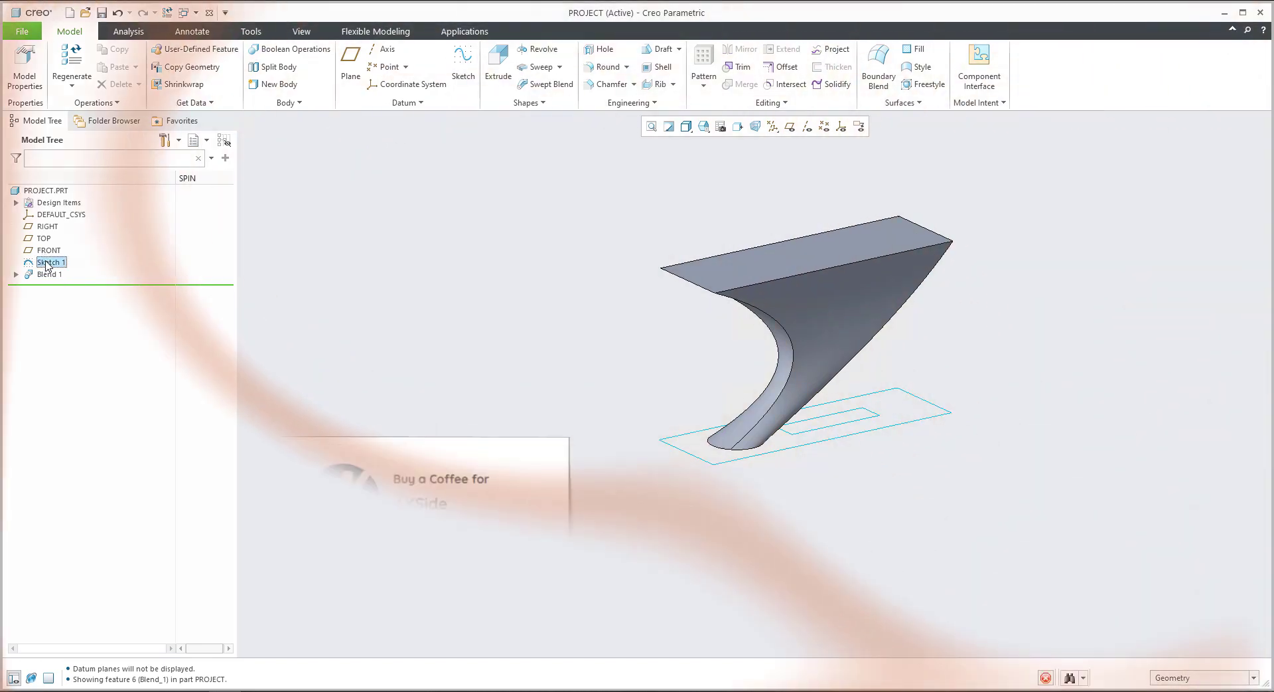
pyautogui.click(46, 262)
pyautogui.click(49, 178)
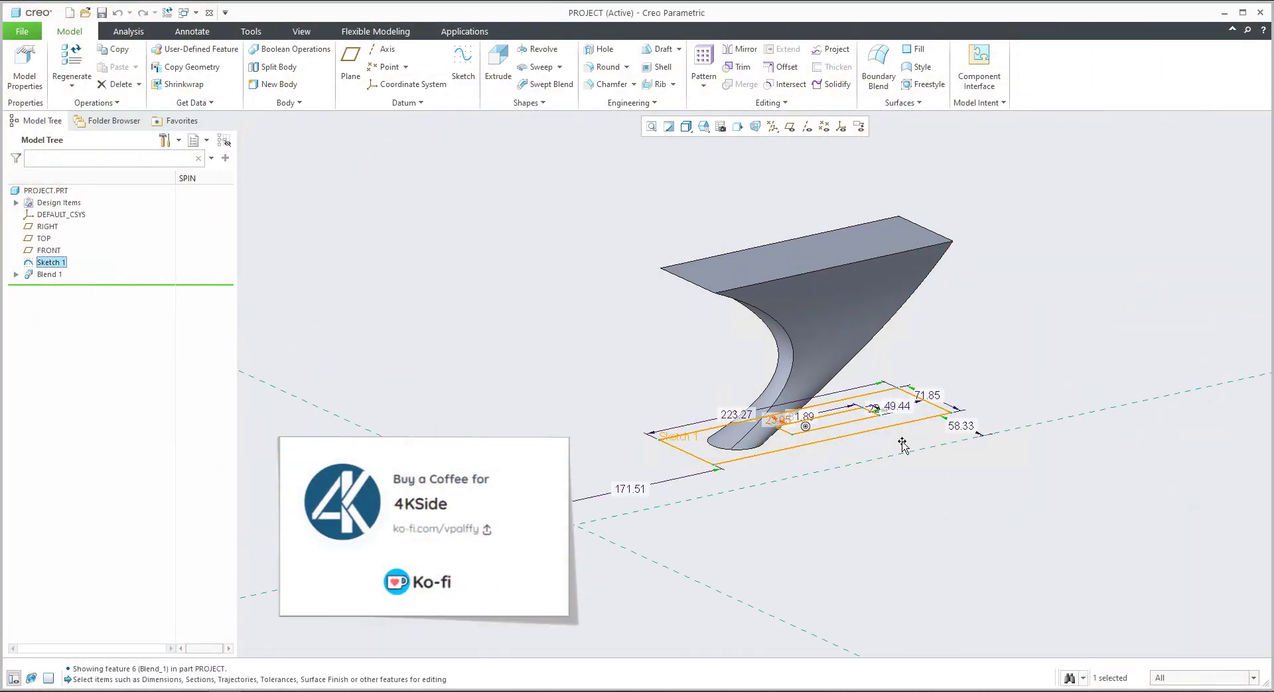
pyautogui.scroll(2, 902, 446)
pyautogui.moveTo(982, 400)
pyautogui.mouseDown()
pyautogui.moveTo(964, 377)
pyautogui.moveTo(1035, 415)
pyautogui.moveTo(1007, 436)
pyautogui.moveTo(1002, 394)
pyautogui.moveTo(921, 426)
pyautogui.moveTo(1009, 446)
pyautogui.moveTo(1070, 421)
pyautogui.moveTo(882, 464)
pyautogui.moveTo(856, 435)
pyautogui.moveTo(890, 438)
pyautogui.moveTo(860, 442)
pyautogui.moveTo(873, 432)
pyautogui.mouseUp()
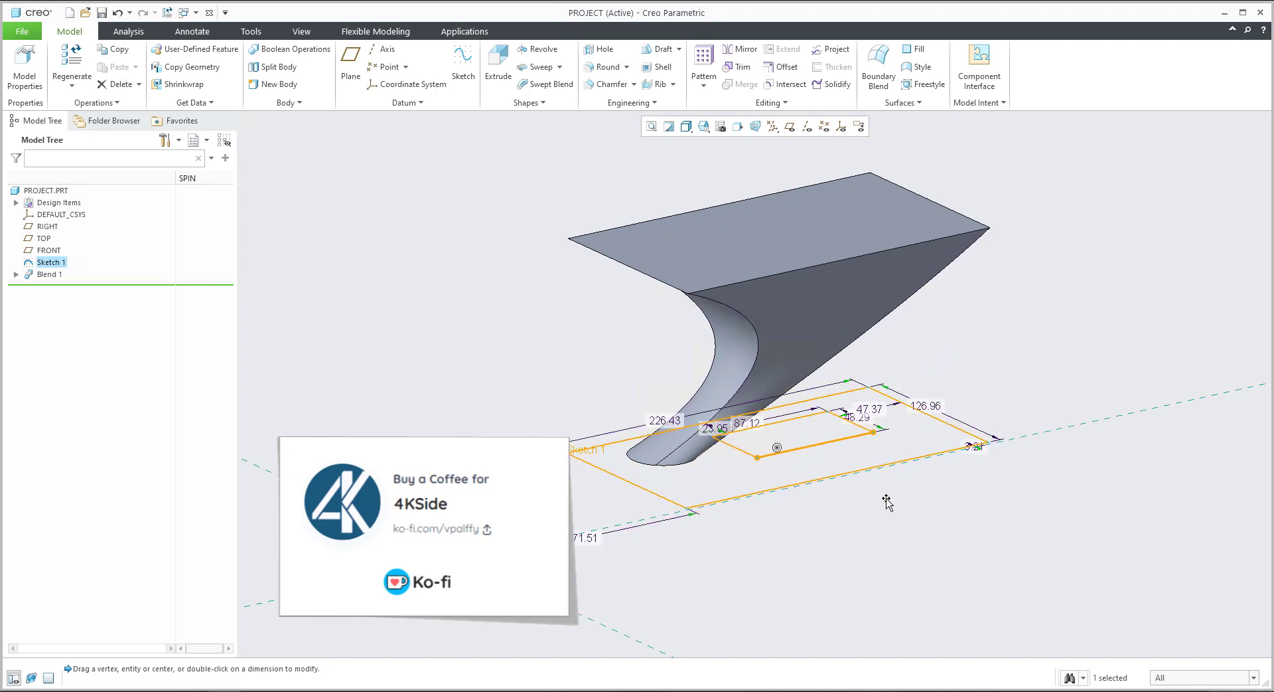